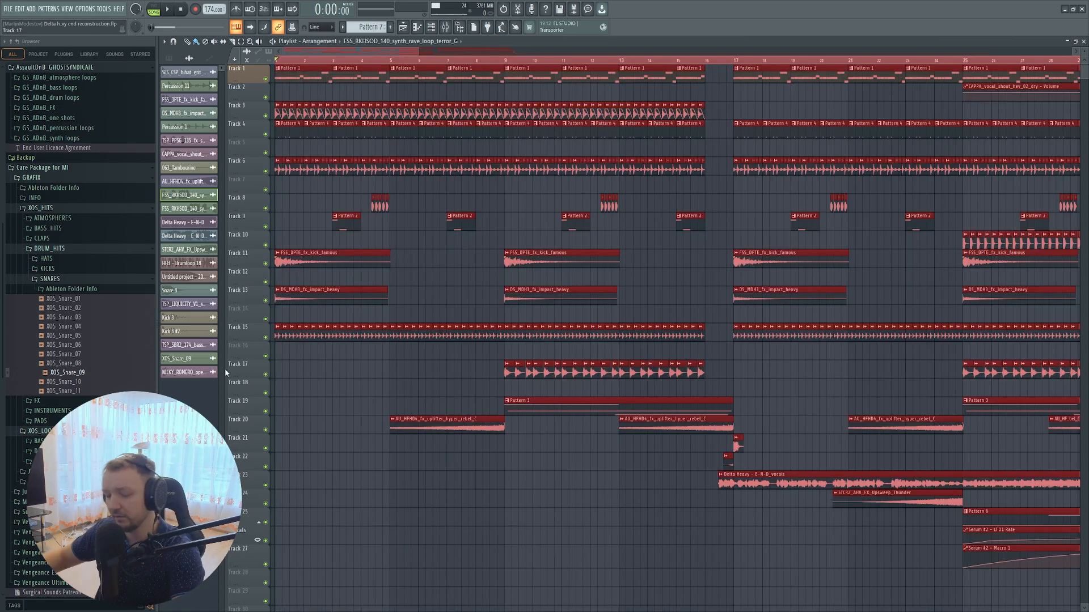
- Play the arrangement from the intro through the drop, clear the clip selection and stop playback
{"action": "key", "text": "space"}
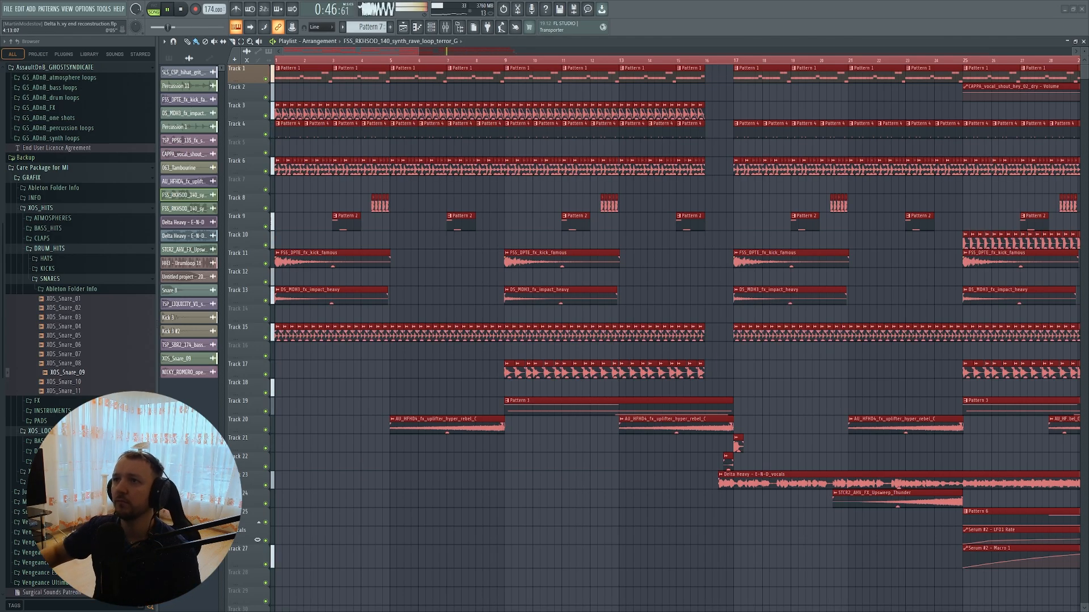
{"action": "left_click_drag", "start_coordinate": [380, 52], "coordinate": [516, 64]}
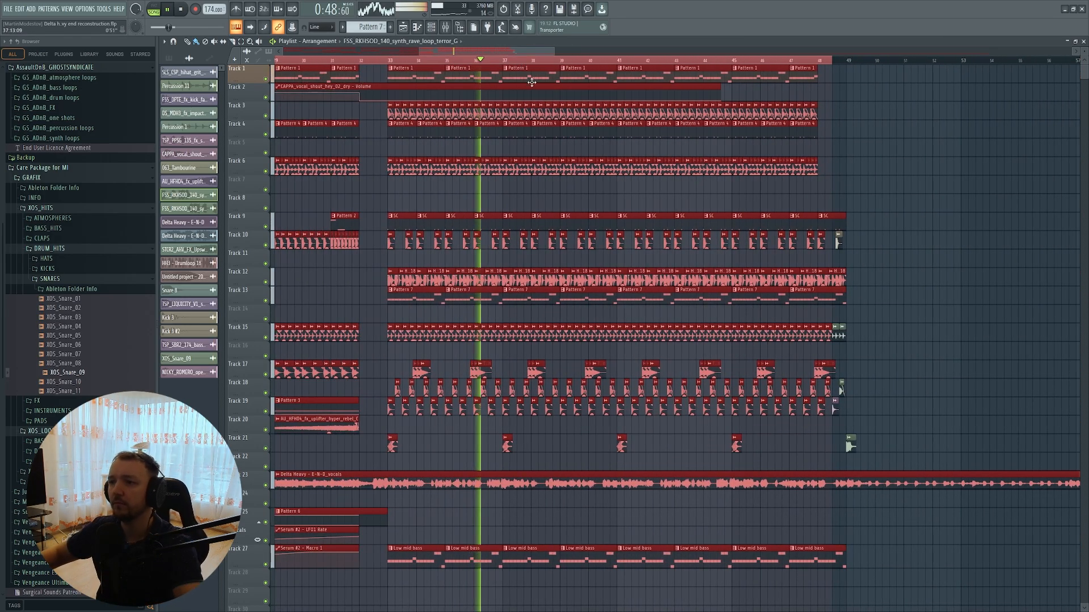
{"action": "scroll", "coordinate": [724, 525], "scroll_direction": "down", "scroll_amount": 2}
{"action": "scroll", "coordinate": [794, 488], "scroll_direction": "up", "scroll_amount": 1}
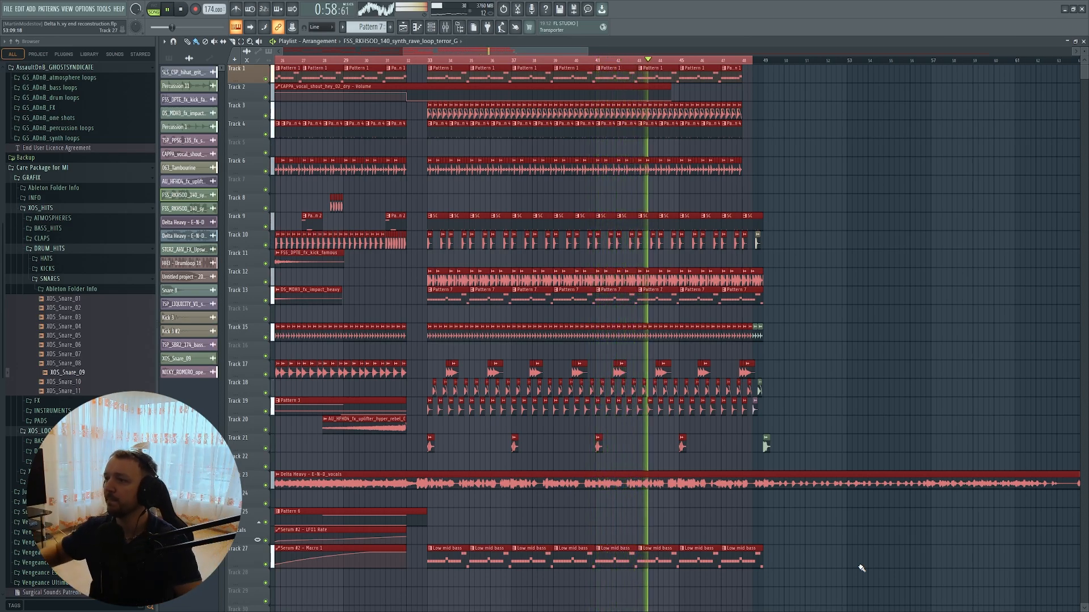
{"action": "left_click", "coordinate": [769, 61], "text": "ctrl"}
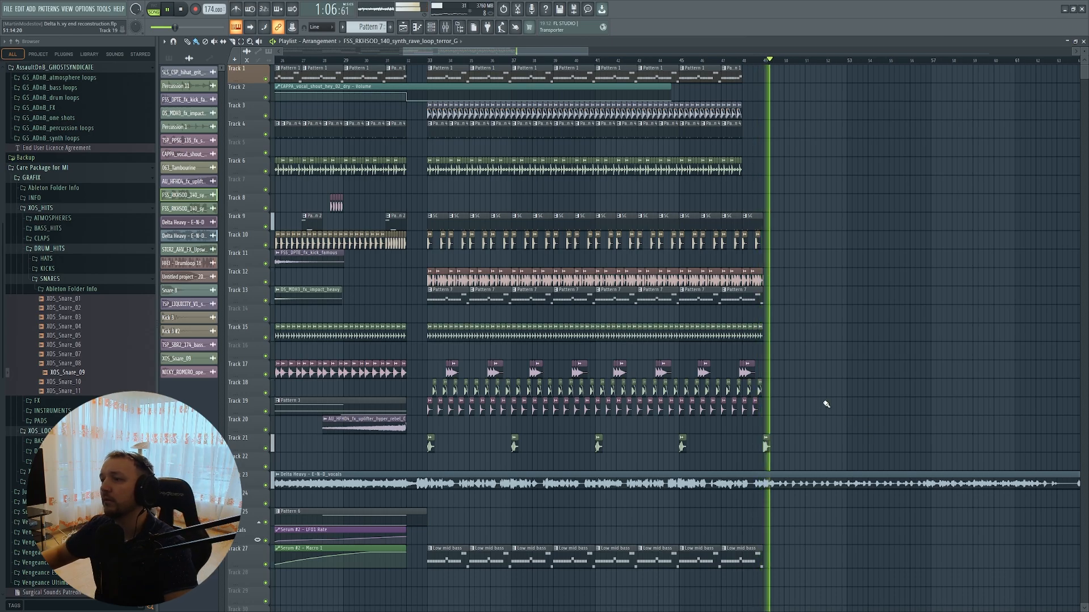
{"action": "key", "text": "space"}
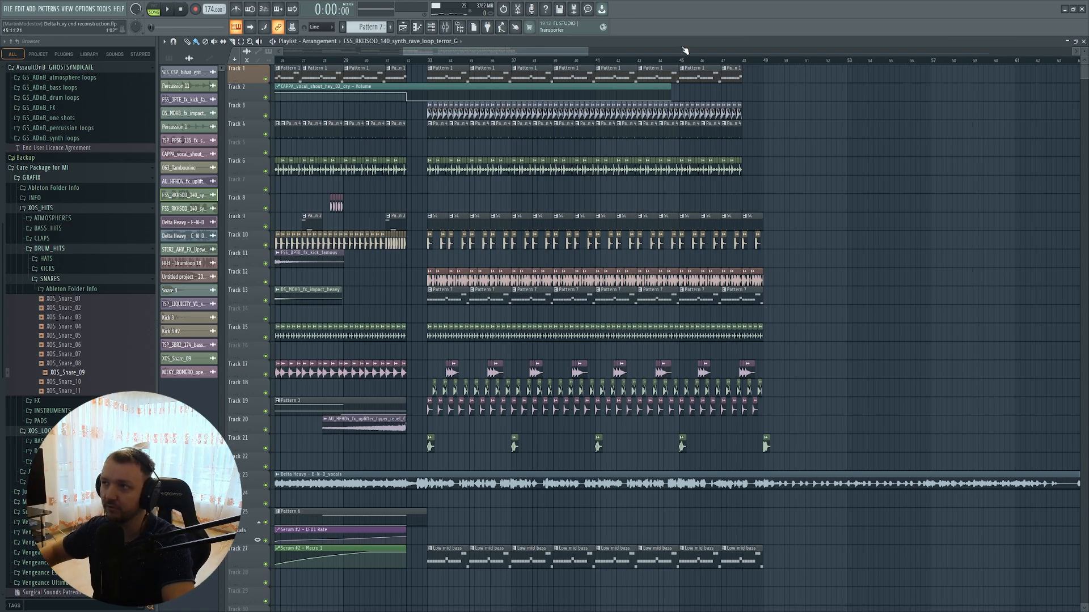
- View the Mid Kick Bass notes of the first Pattern 1 clip in the piano roll and bring up the channel rack
{"action": "left_click_drag", "start_coordinate": [457, 52], "coordinate": [359, 52]}
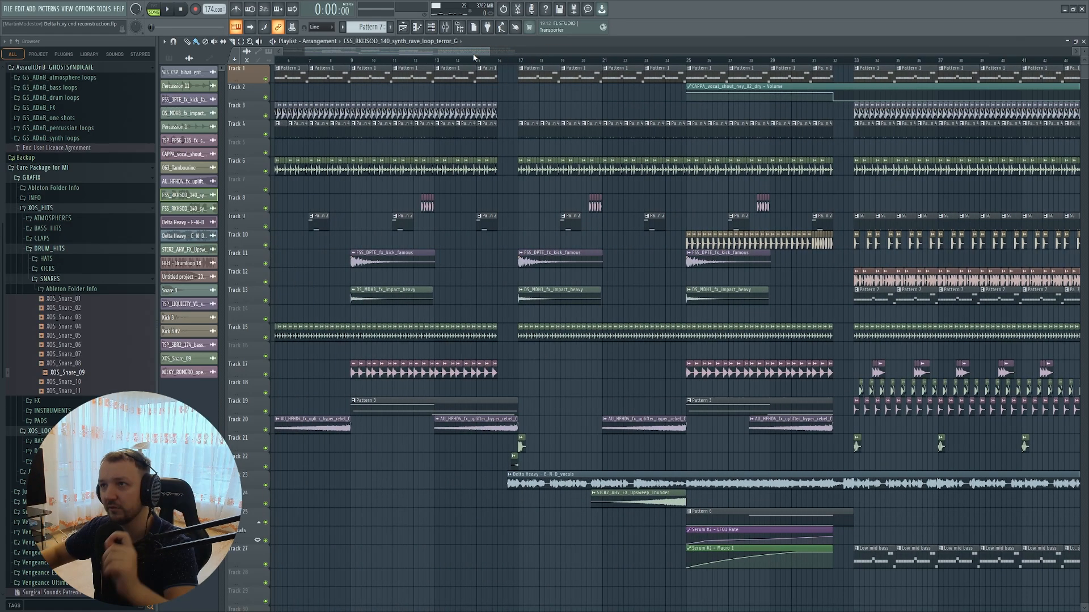
{"action": "left_click_drag", "start_coordinate": [466, 51], "coordinate": [803, 51]}
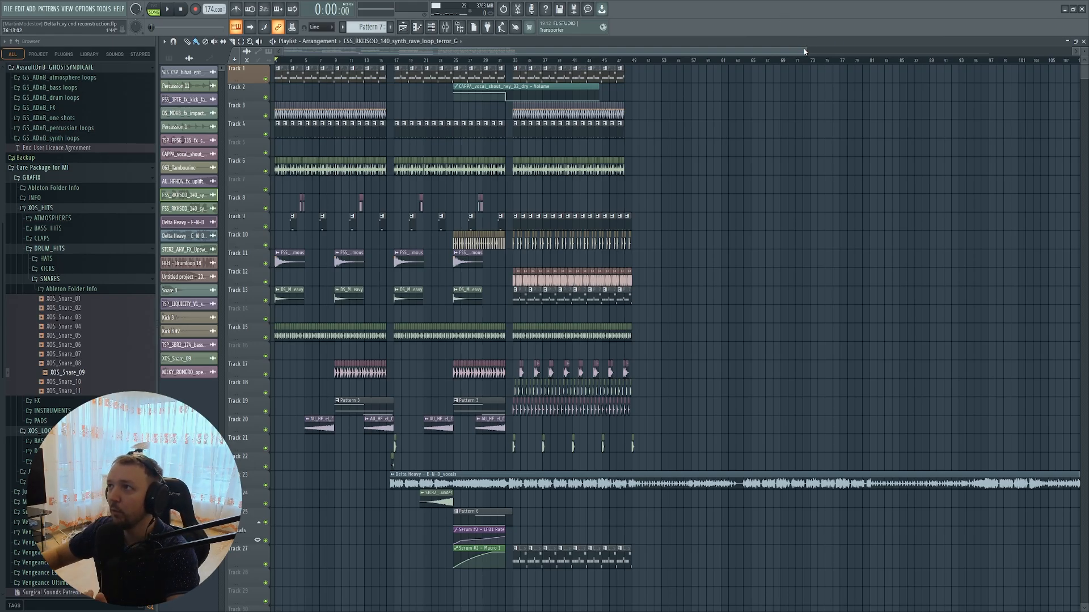
{"action": "left_click_drag", "start_coordinate": [805, 52], "coordinate": [336, 79]}
{"action": "scroll", "coordinate": [342, 428], "scroll_direction": "right", "scroll_amount": 1}
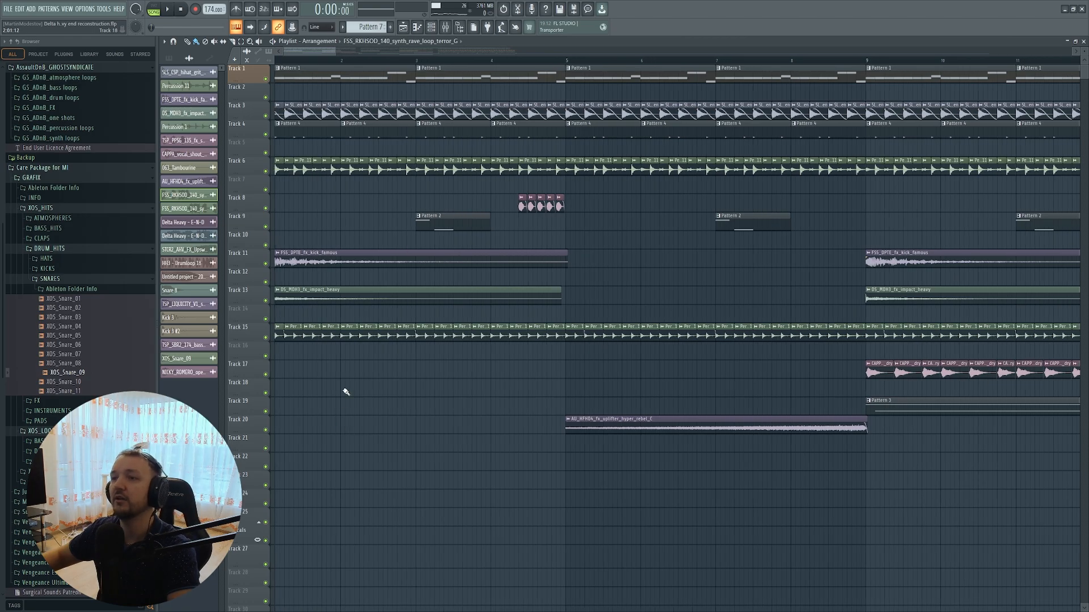
{"action": "scroll", "coordinate": [327, 394], "scroll_direction": "down", "scroll_amount": 2}
{"action": "scroll", "coordinate": [326, 394], "scroll_direction": "down", "scroll_amount": 4}
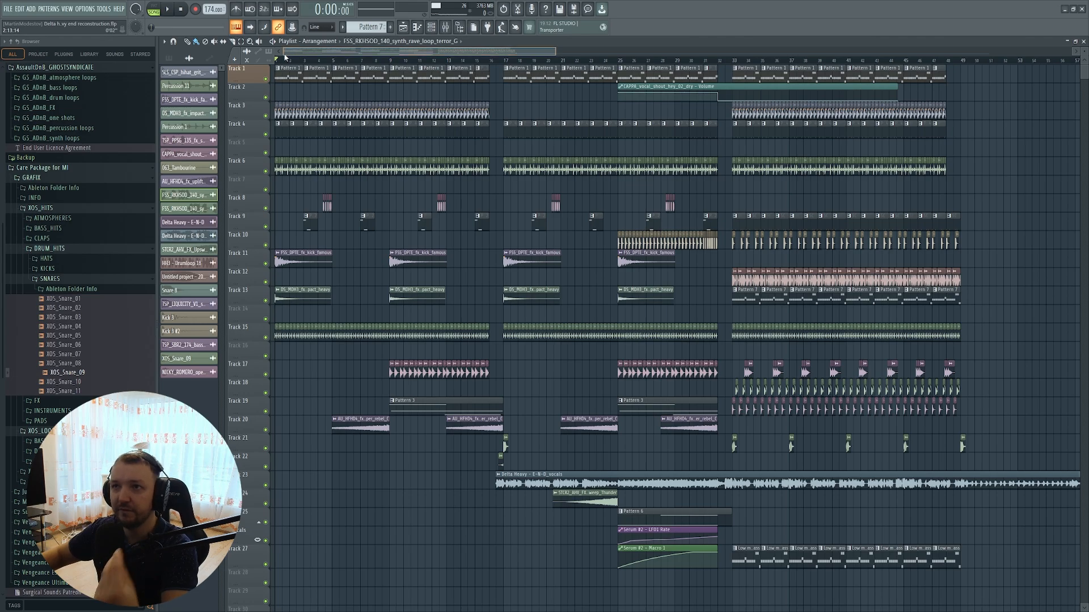
{"action": "double_click", "coordinate": [285, 72]}
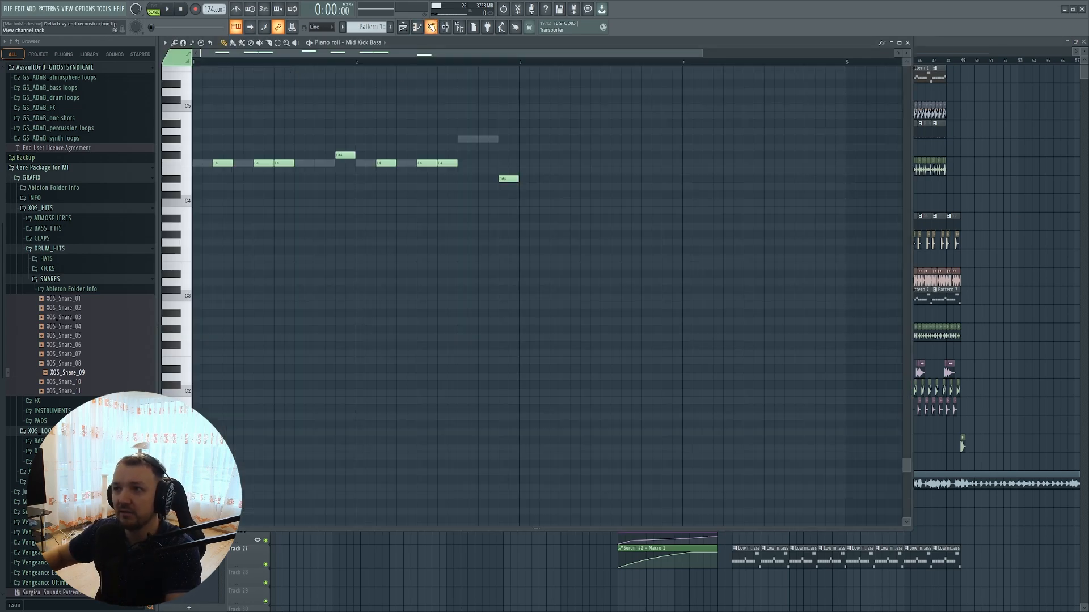
{"action": "left_click", "coordinate": [419, 27]}
{"action": "left_click", "coordinate": [430, 27]}
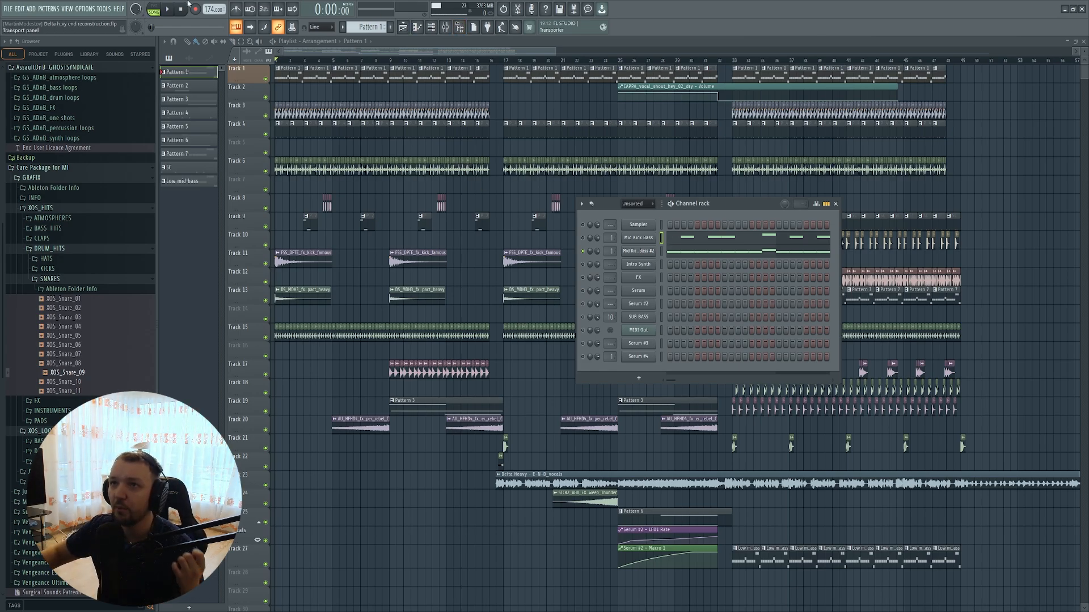
- Play Pattern 1 on its own, stop it, and open the Serum instrument of the Mid Kick Bass #2 channel
{"action": "left_click", "coordinate": [171, 9]}
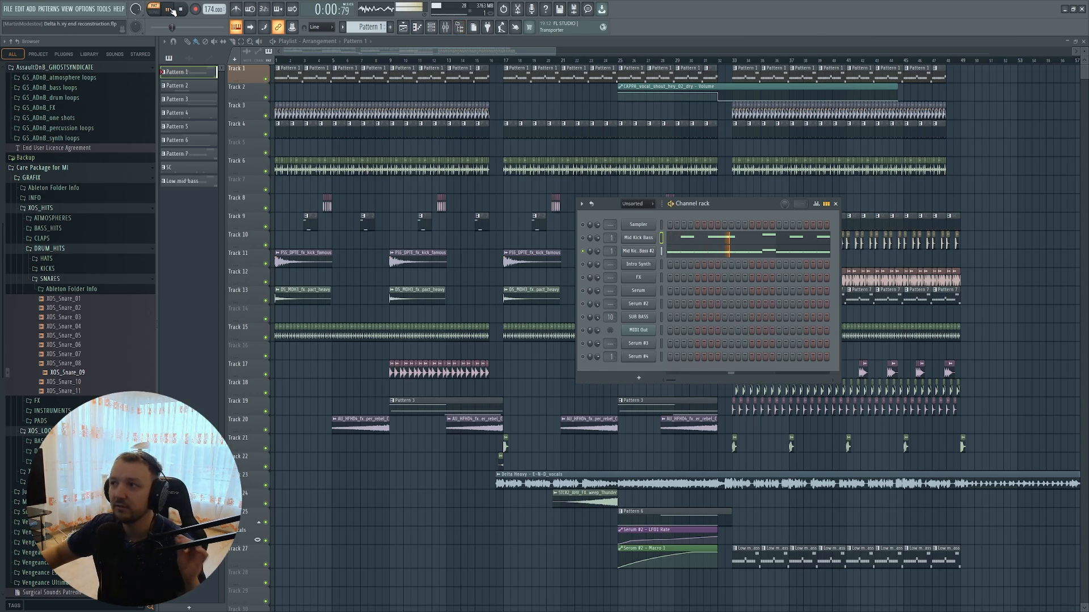
{"action": "left_click", "coordinate": [182, 11]}
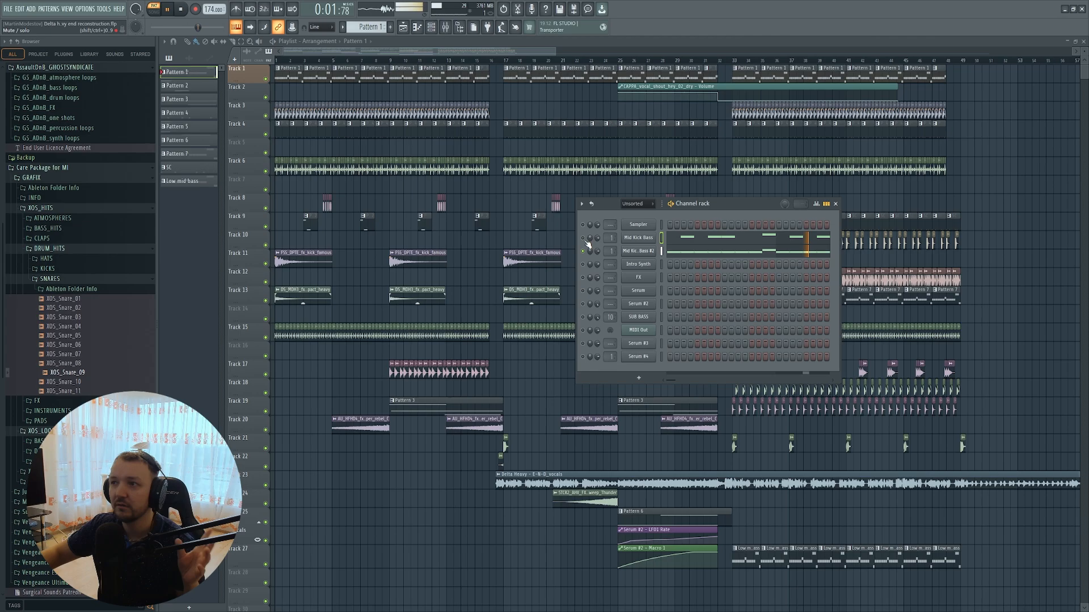
{"action": "left_click", "coordinate": [182, 11]}
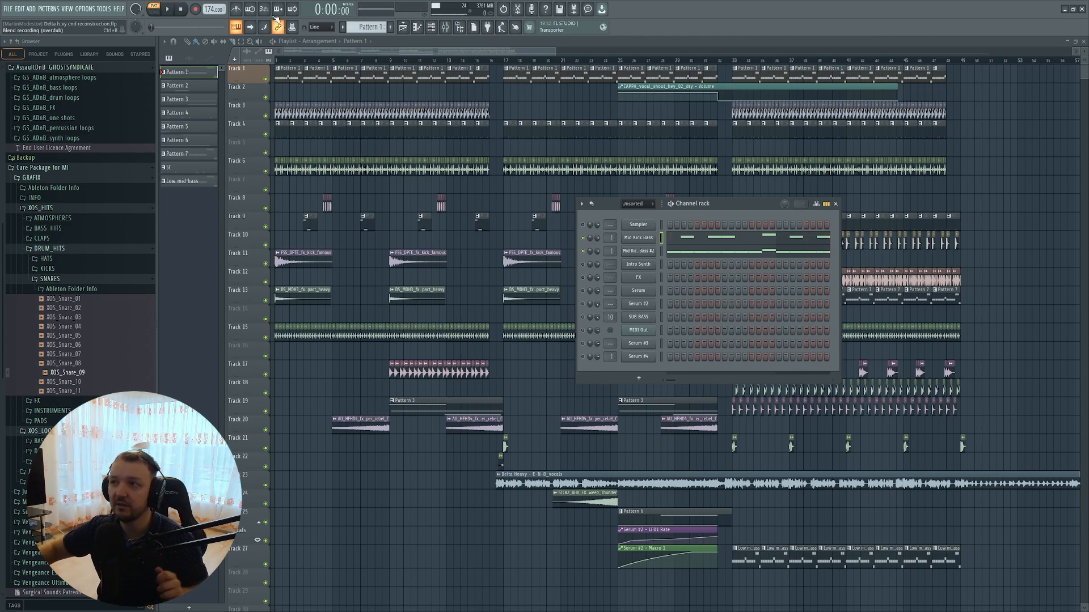
{"action": "left_click", "coordinate": [639, 252]}
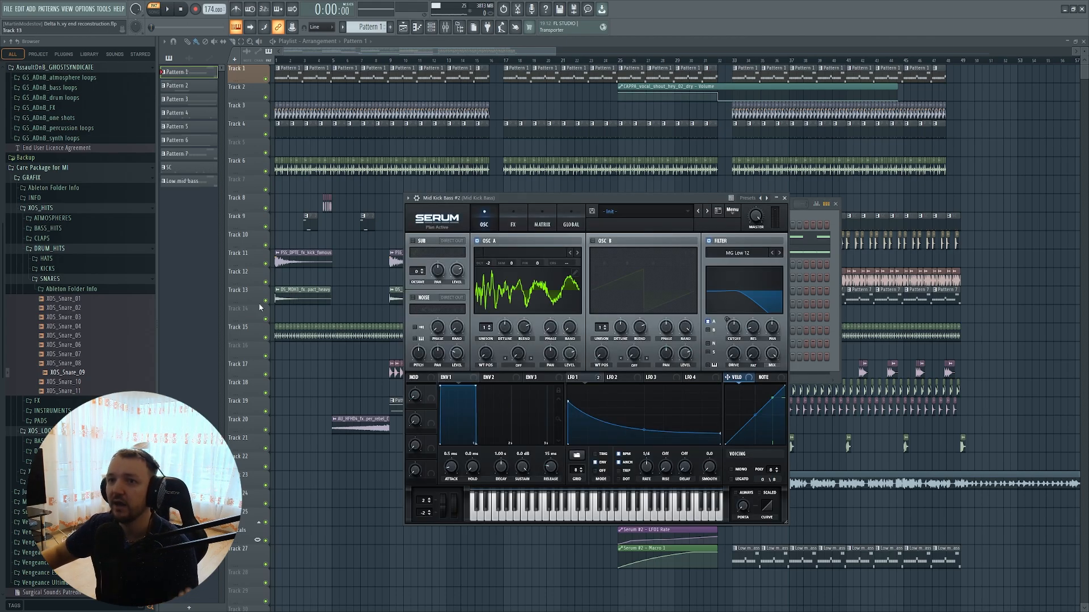
- Load the XOS_Kick_03 sample into Serum's oscillator B, with oscillator A off and oscillator B's octave at -2
{"action": "left_click", "coordinate": [47, 269]}
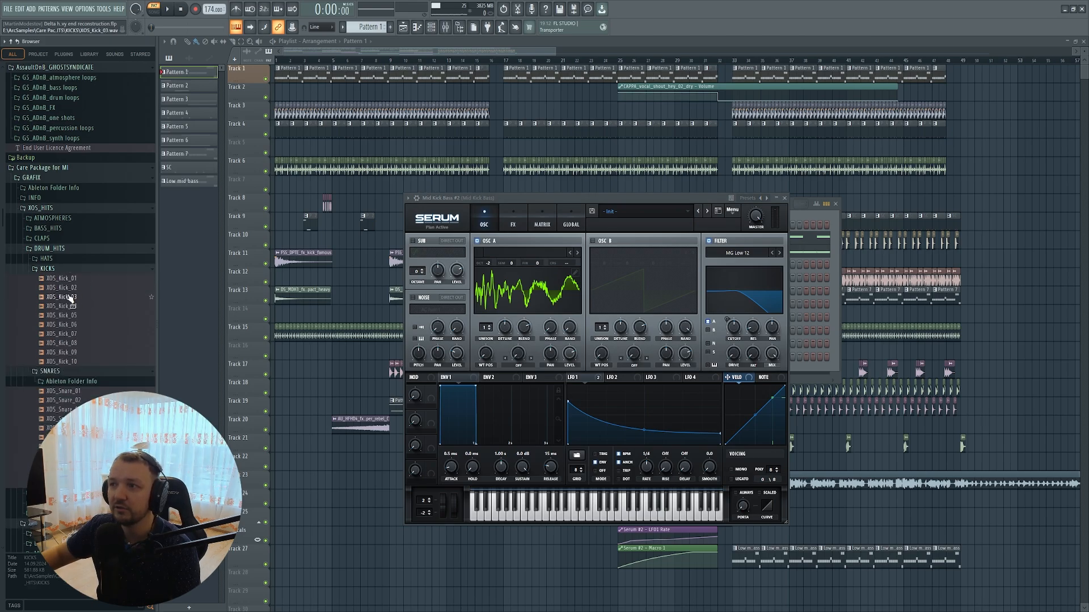
{"action": "left_click_drag", "start_coordinate": [67, 297], "coordinate": [630, 278]}
{"action": "left_click", "coordinate": [605, 241]}
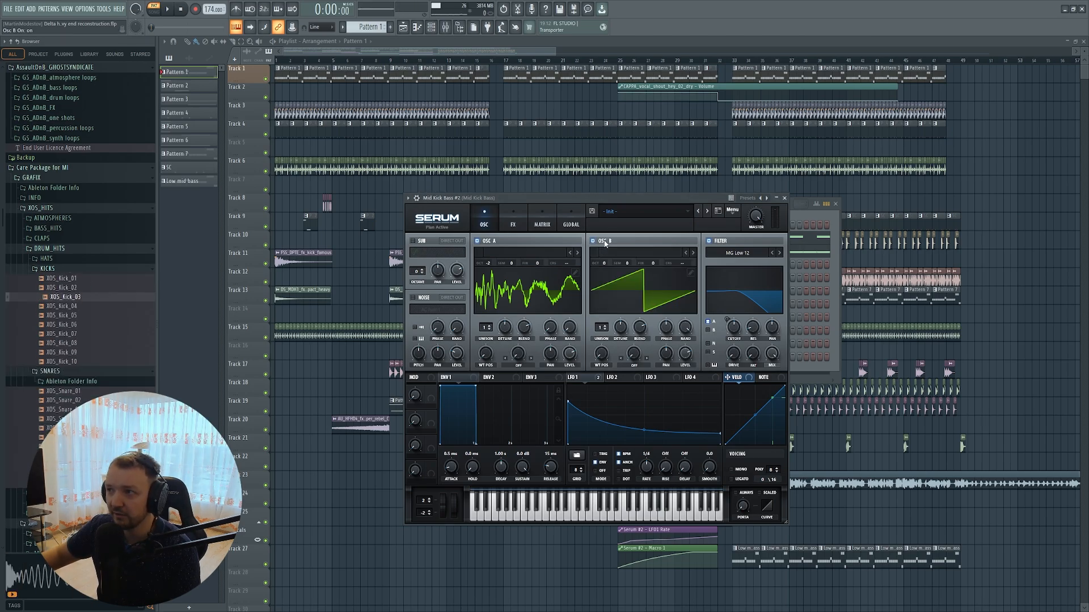
{"action": "left_click", "coordinate": [478, 240]}
{"action": "left_click_drag", "start_coordinate": [65, 296], "coordinate": [645, 292]}
{"action": "left_click_drag", "start_coordinate": [603, 263], "coordinate": [605, 271]}
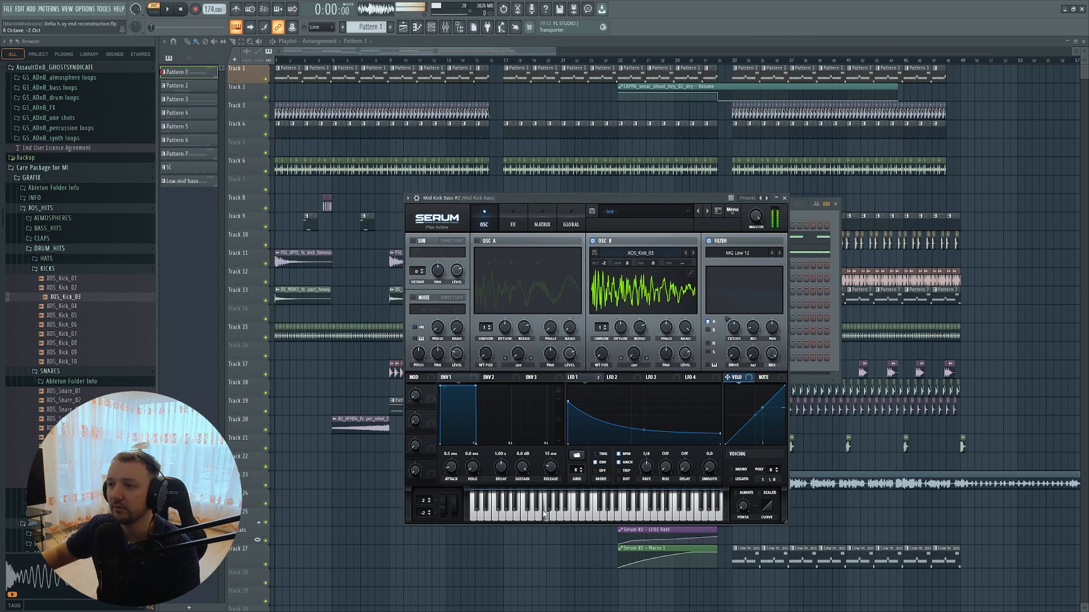
- Turn oscillator B off and oscillator A back on
{"action": "left_click", "coordinate": [593, 241]}
{"action": "left_click", "coordinate": [492, 242]}
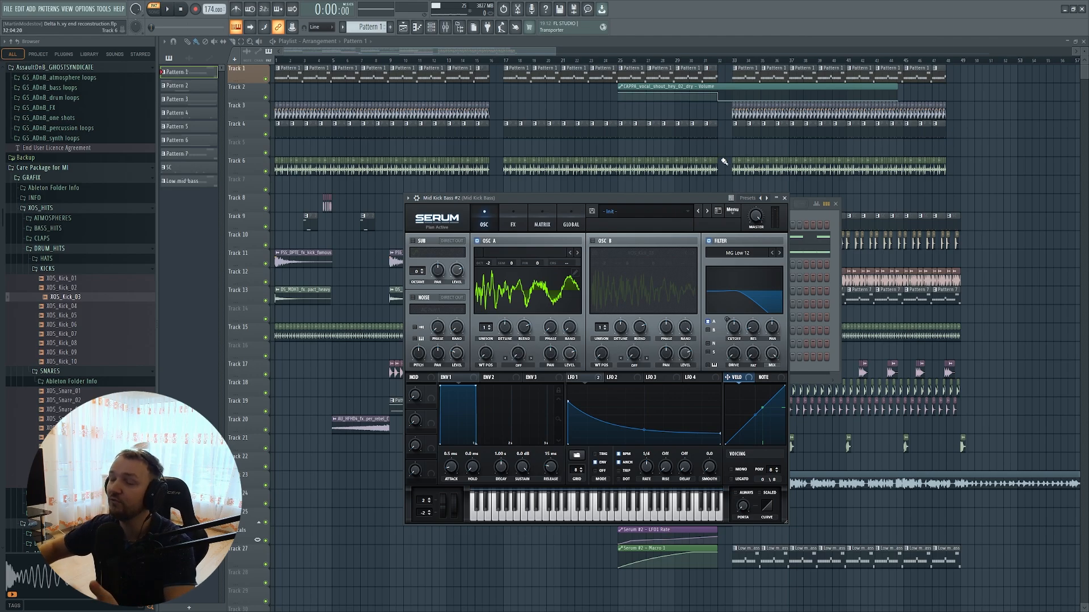
- Play Pattern 1 with the Mid Kick Bass channel selected, open that channel's Serum and stop playback
{"action": "left_click", "coordinate": [837, 272]}
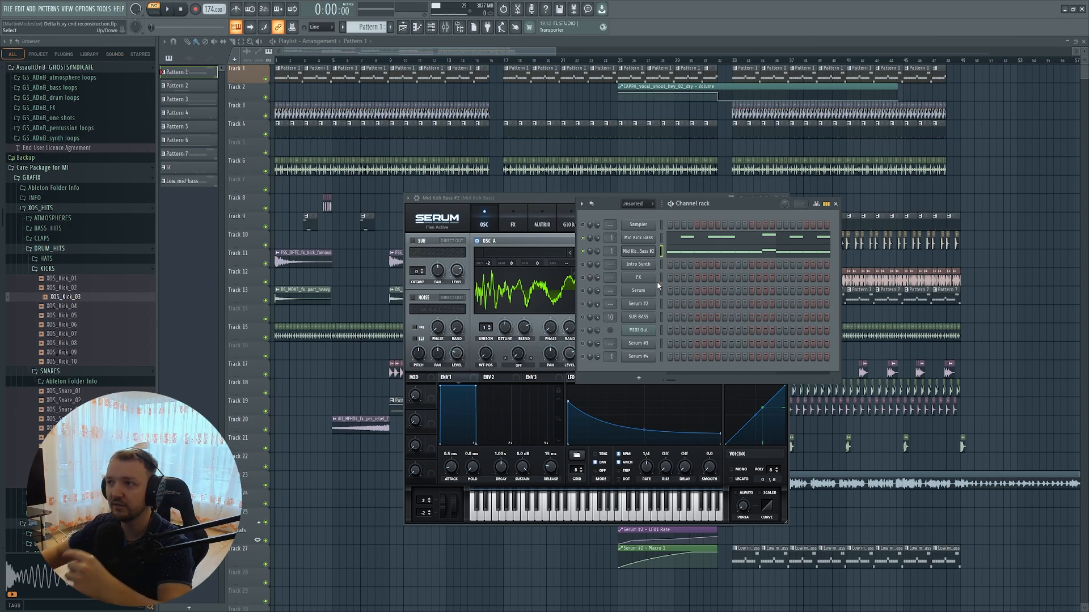
{"action": "left_click", "coordinate": [661, 238]}
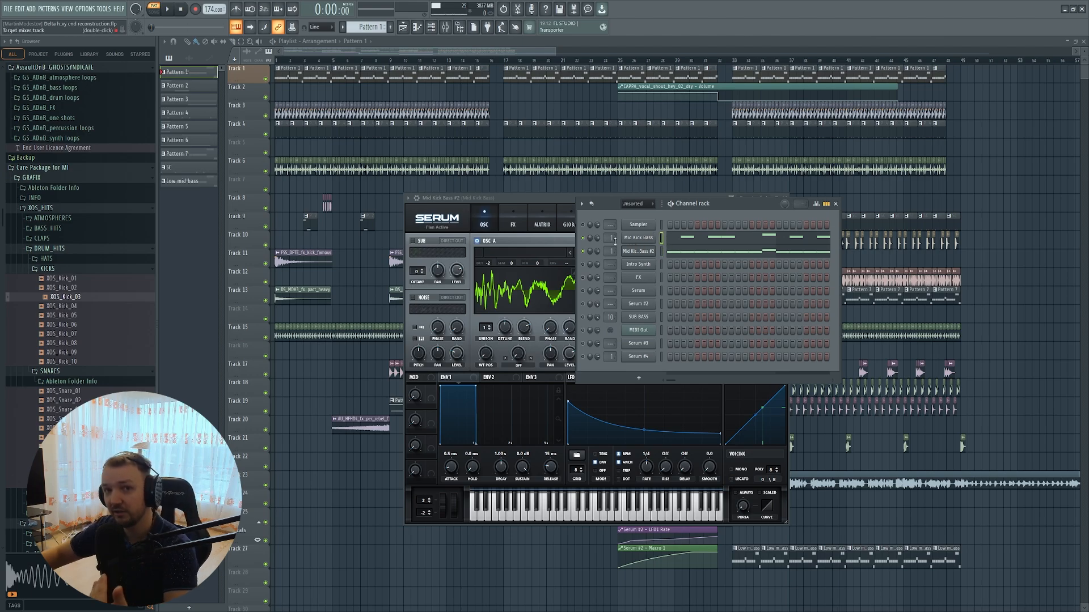
{"action": "key", "text": "space"}
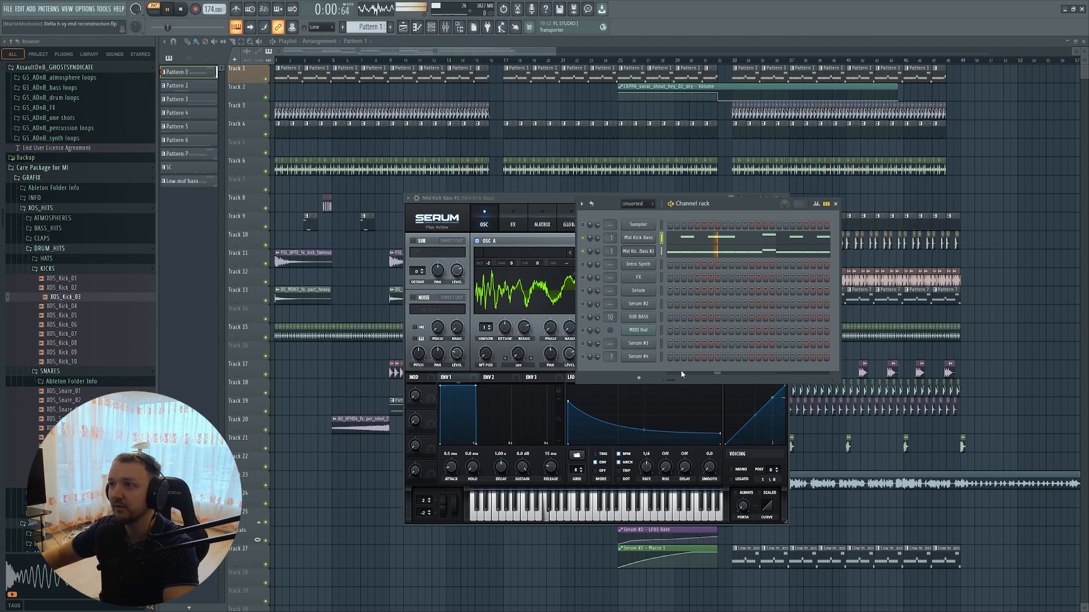
{"action": "left_click", "coordinate": [638, 238]}
{"action": "key", "text": "space"}
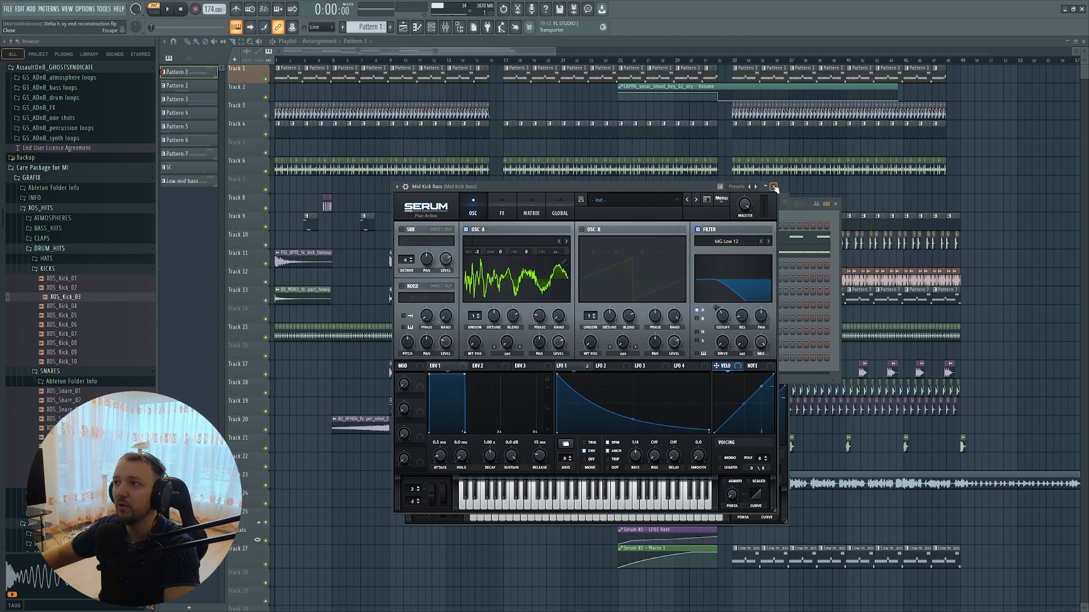
- Close the Mid Kick Bass synth, show the effects of Mid Kick Bass #2, and move its window clear of the channel rack
{"action": "left_click", "coordinate": [774, 187]}
{"action": "left_click", "coordinate": [647, 252]}
{"action": "left_click", "coordinate": [647, 252]}
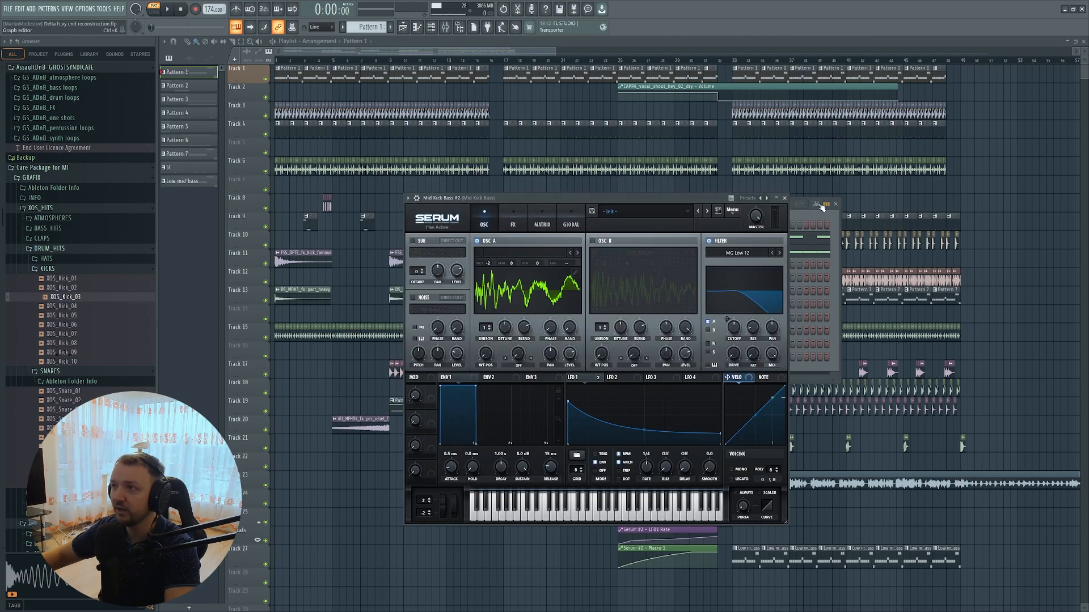
{"action": "left_click", "coordinate": [517, 225]}
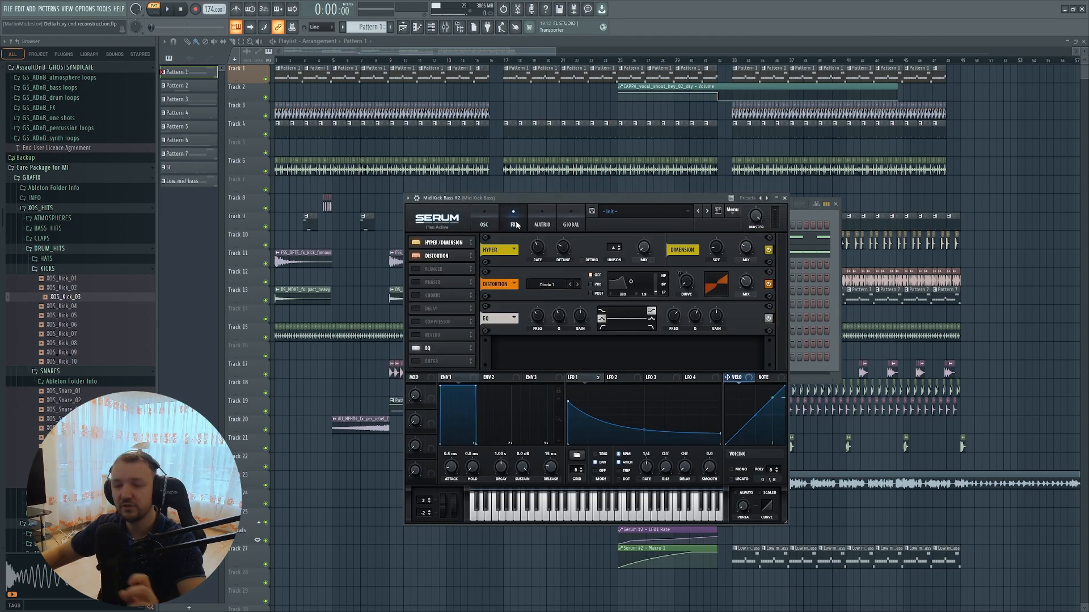
{"action": "left_click_drag", "start_coordinate": [535, 199], "coordinate": [542, 322]}
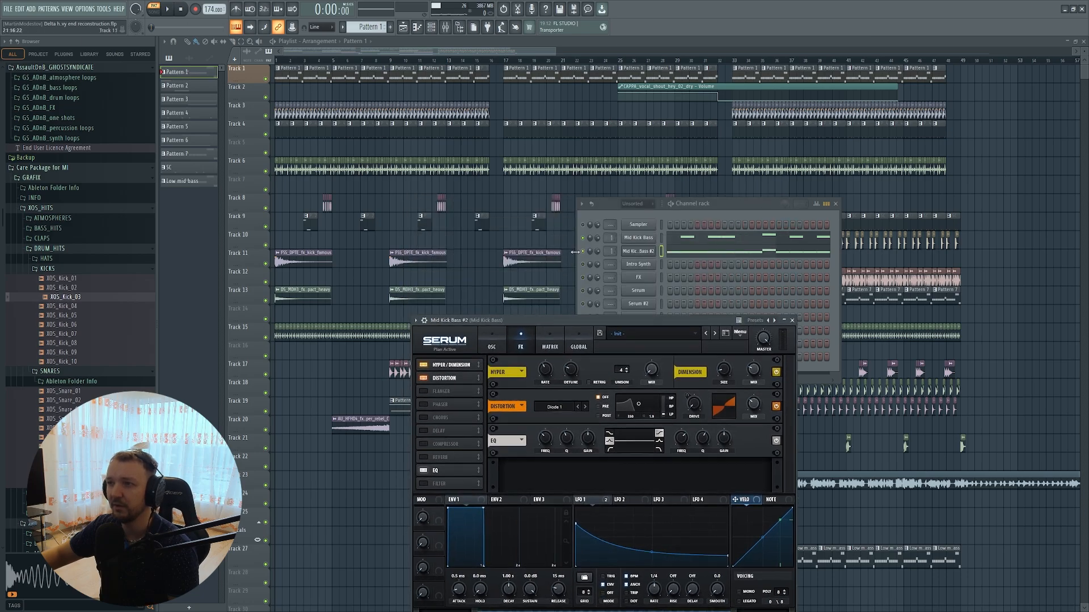
- Mute the Mid Kick Bass channel and play Pattern 1 to hear Mid Kick Bass #2 alone
{"action": "left_click", "coordinate": [583, 238]}
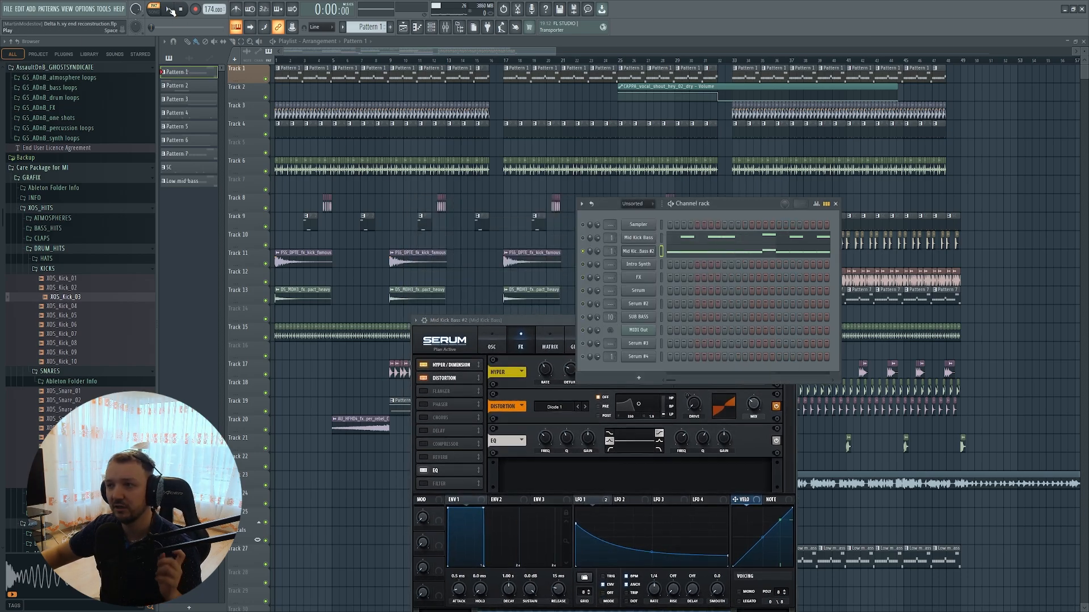
{"action": "left_click", "coordinate": [170, 10]}
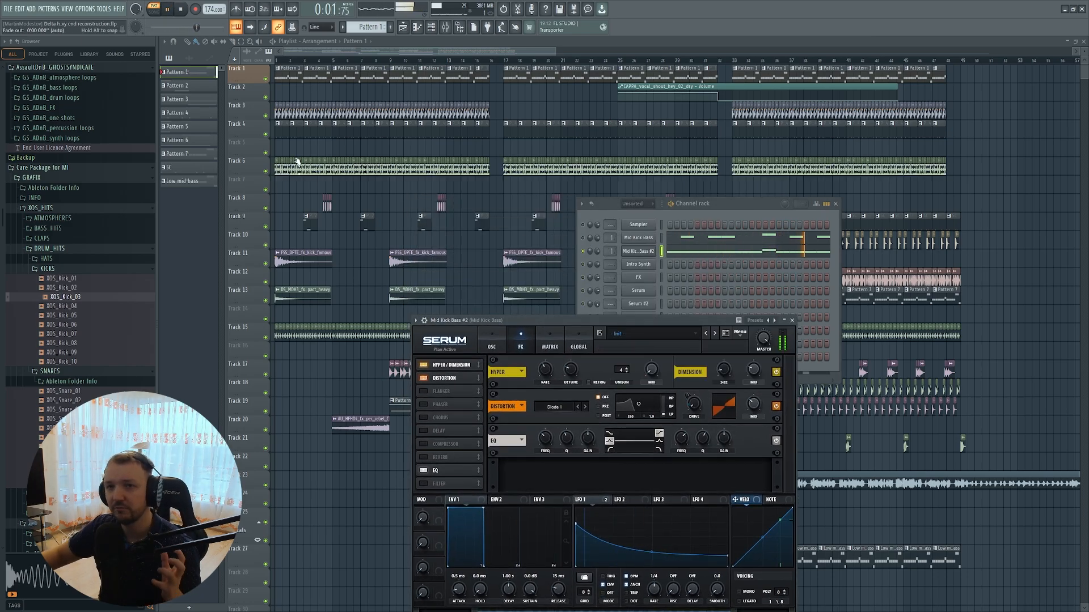
{"action": "left_click", "coordinate": [182, 9]}
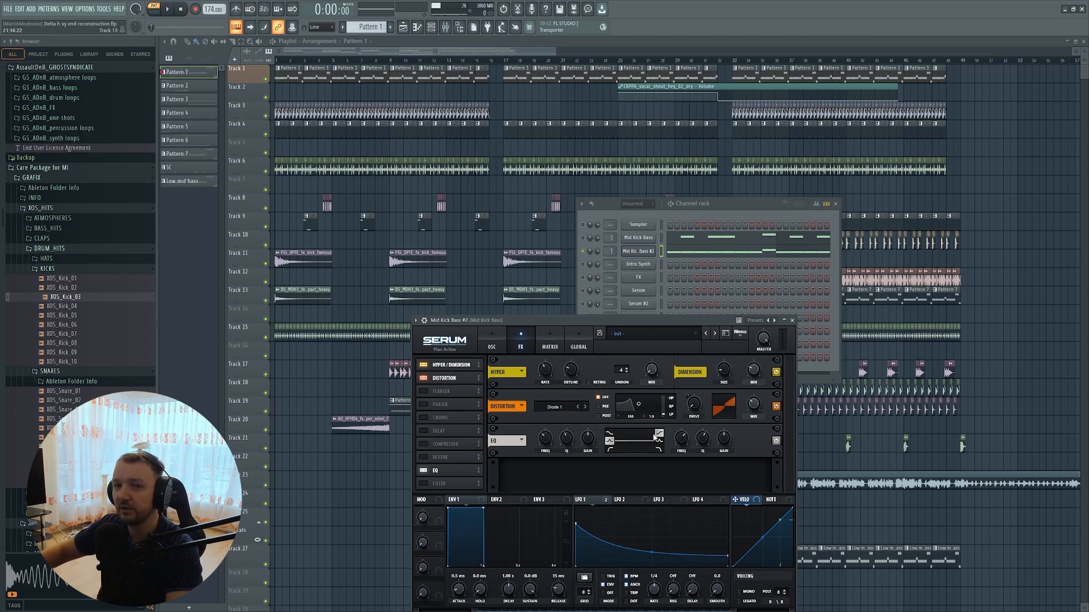
- Review the oscillators and the distortion mix of Mid Kick Bass #2 while auditioning Pattern 1
{"action": "left_click", "coordinate": [490, 347]}
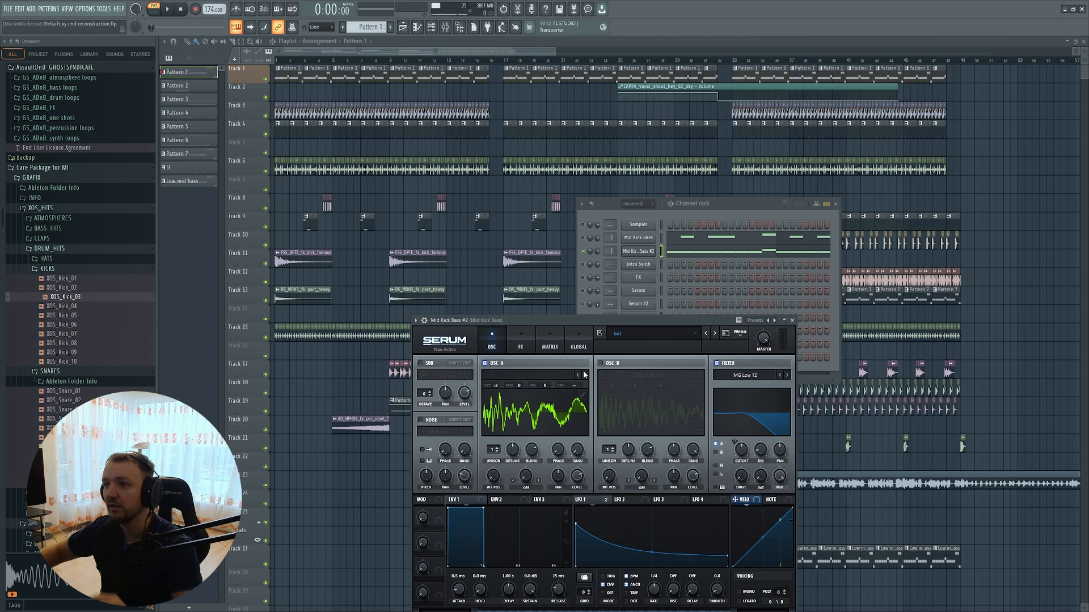
{"action": "left_click", "coordinate": [525, 343]}
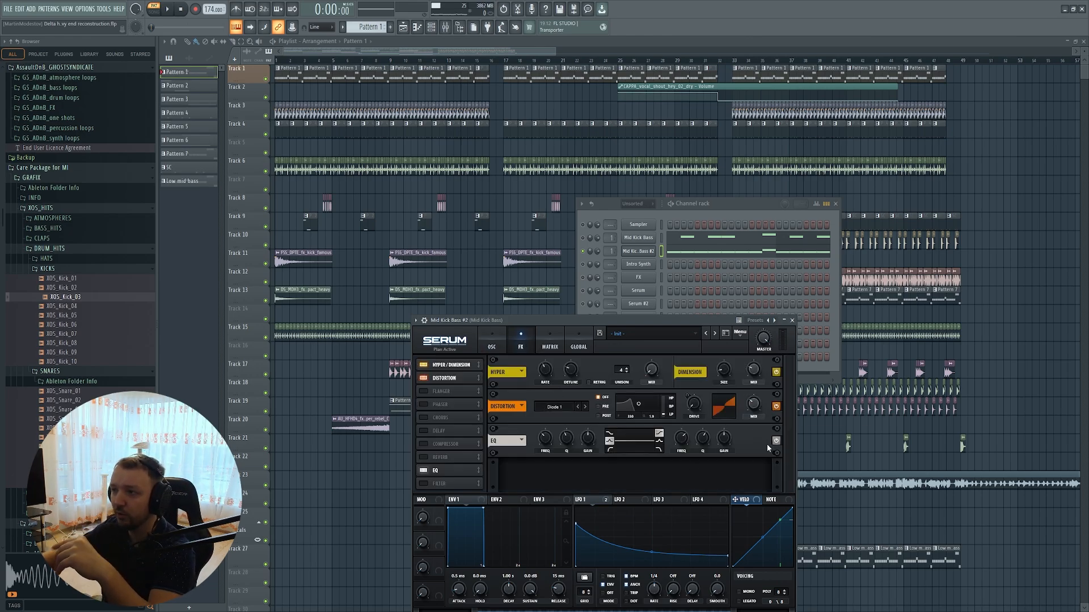
{"action": "mouse_move", "coordinate": [756, 405]}
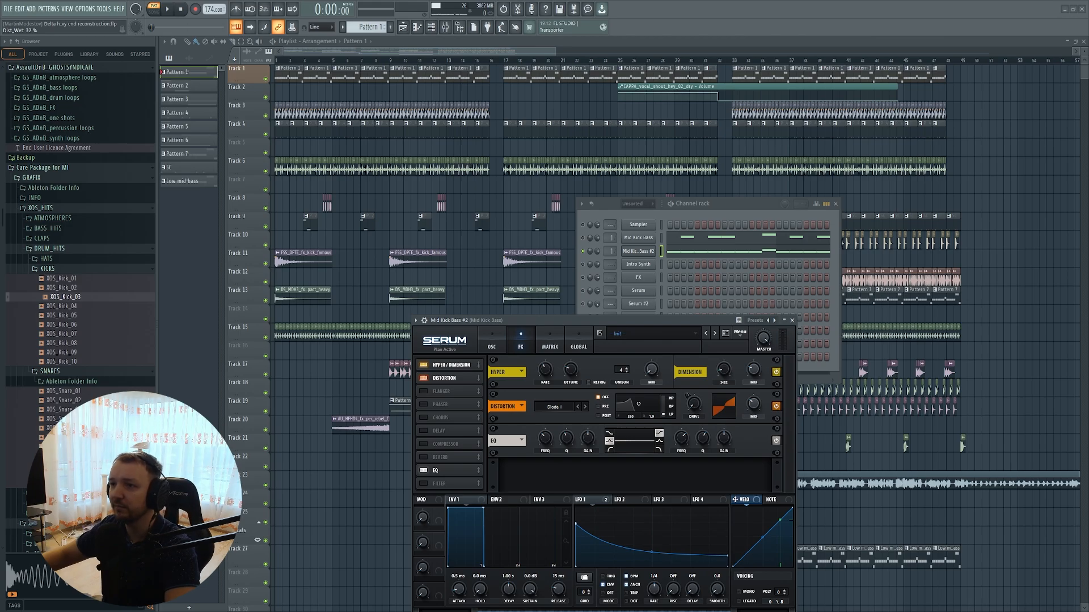
{"action": "key", "text": "space"}
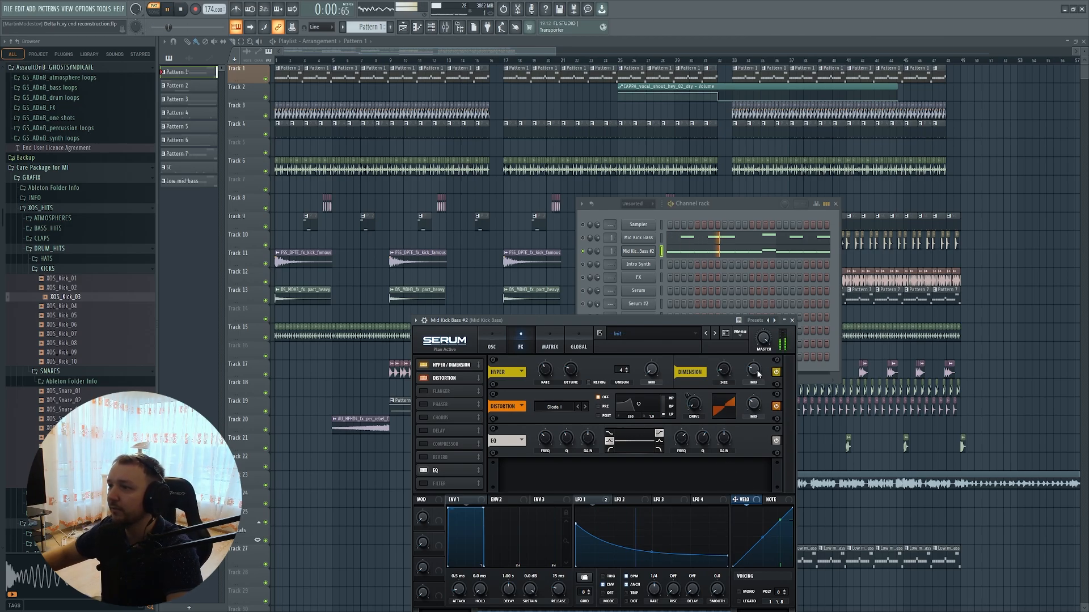
{"action": "key", "text": "space"}
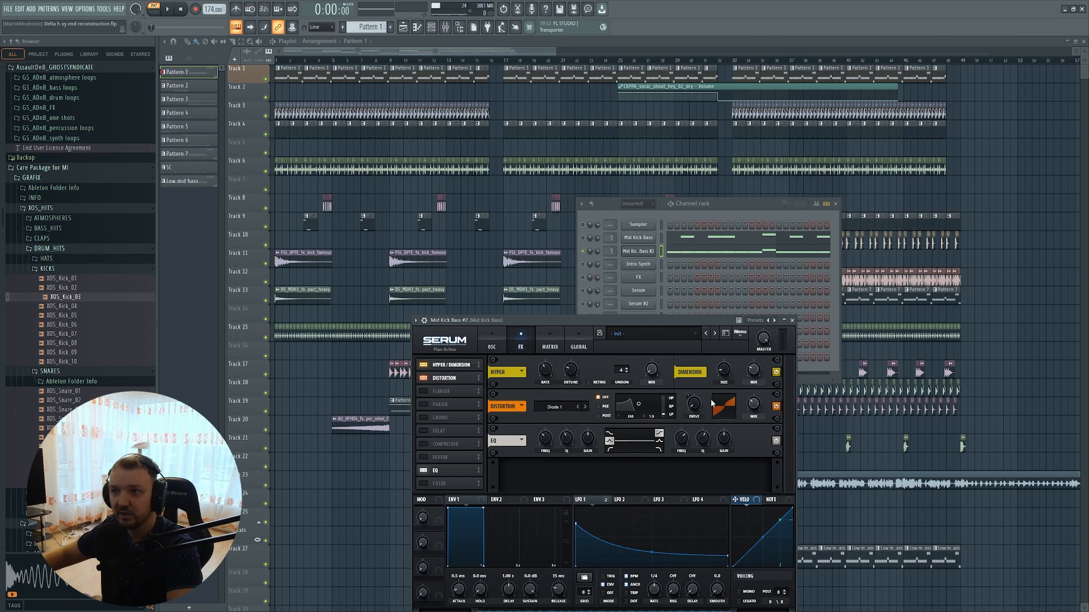
- Clear the synth and channel rack windows from the playlist and mute Track 1
{"action": "right_click", "coordinate": [568, 265]}
{"action": "left_click", "coordinate": [265, 79]}
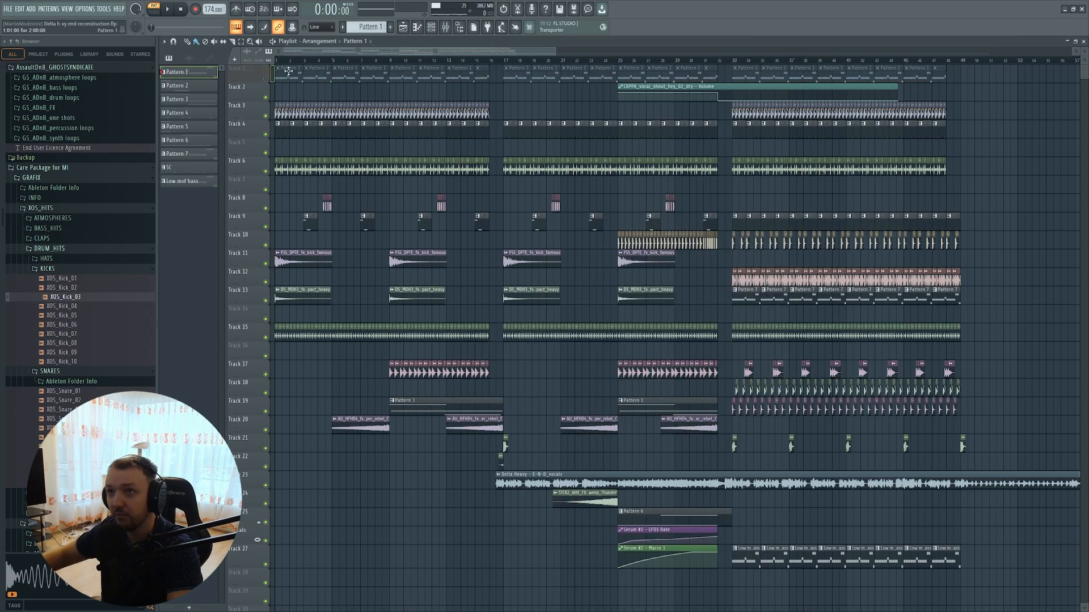
- Switch playback to song mode and audition the arrangement with Track 1 muted, showing the mixer and channel rack
{"action": "key", "text": "l"}
{"action": "key", "text": "space"}
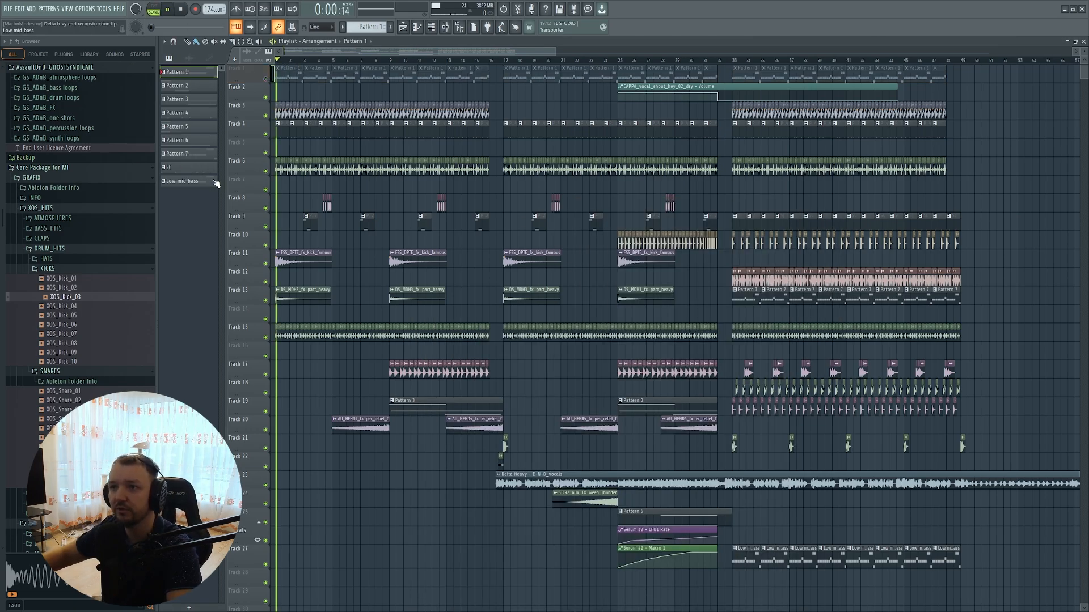
{"action": "key", "text": "space"}
{"action": "left_click", "coordinate": [446, 27]}
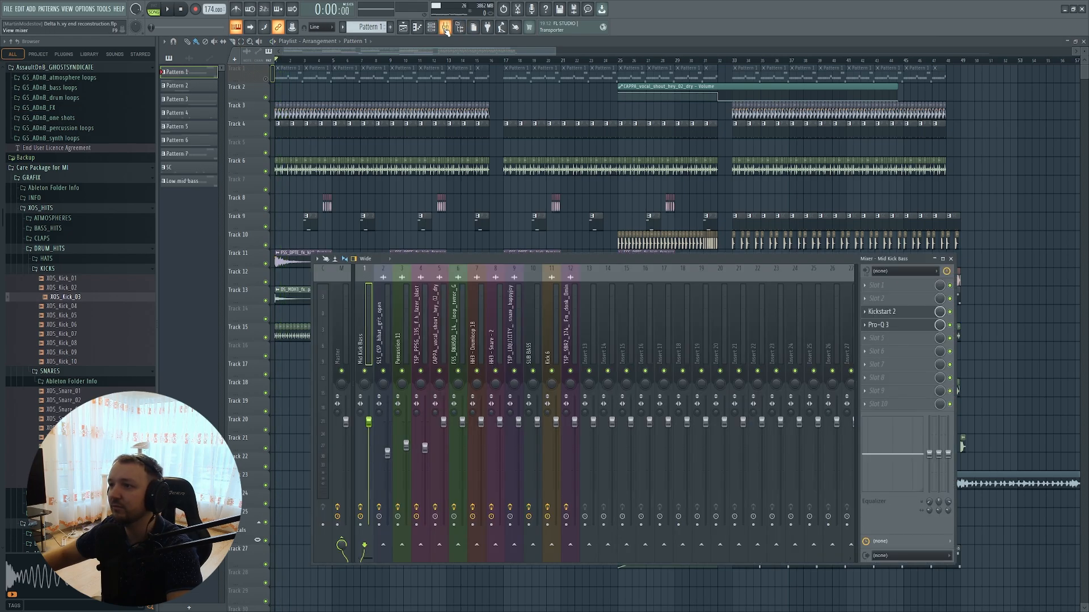
{"action": "left_click", "coordinate": [431, 27]}
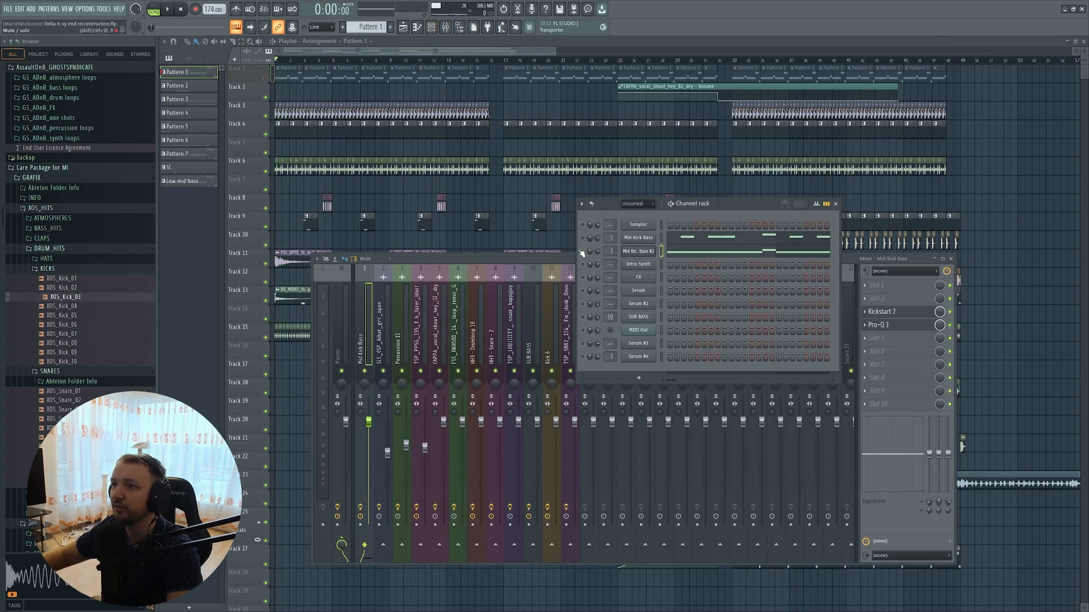
{"action": "key", "text": "space"}
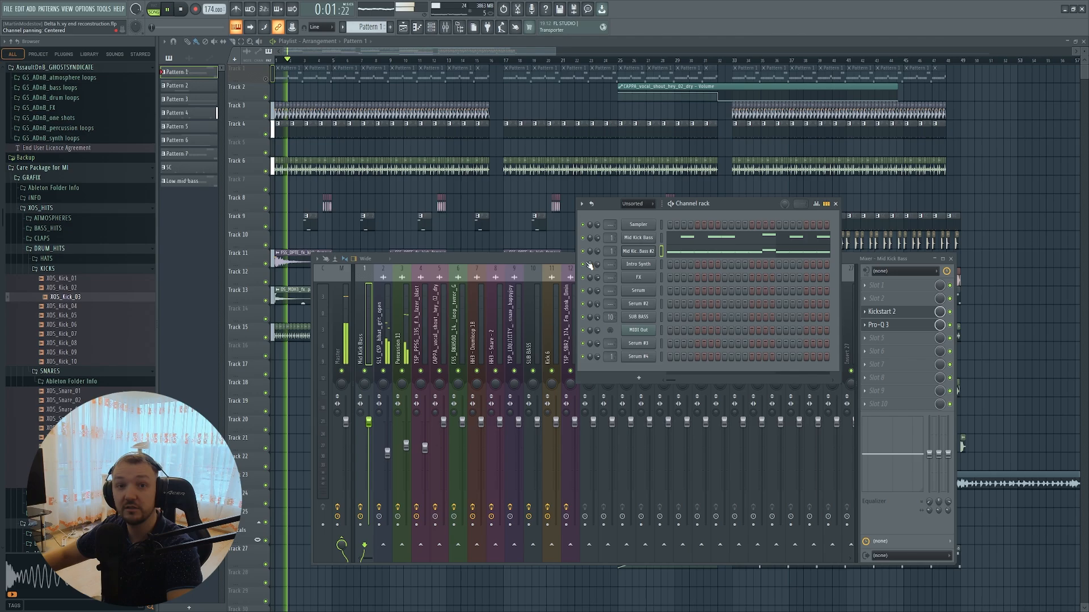
{"action": "key", "text": "space"}
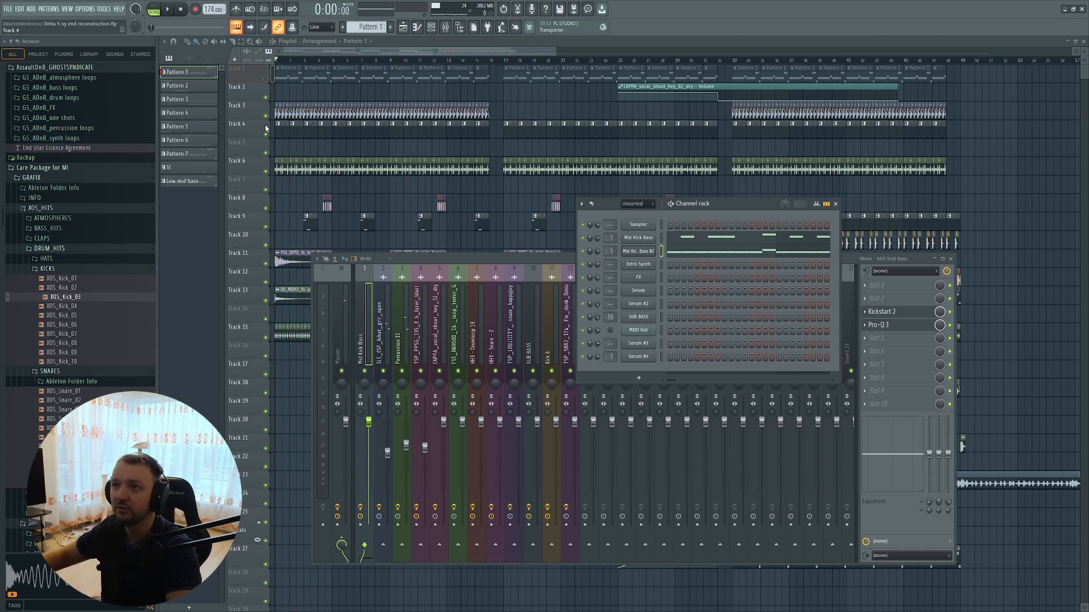
- Unmute Track 1, open Mid Kick Bass #2 with its whole window in view, and show its oscillators
{"action": "left_click", "coordinate": [265, 79]}
{"action": "scroll", "coordinate": [246, 167], "scroll_direction": "up", "scroll_amount": 2}
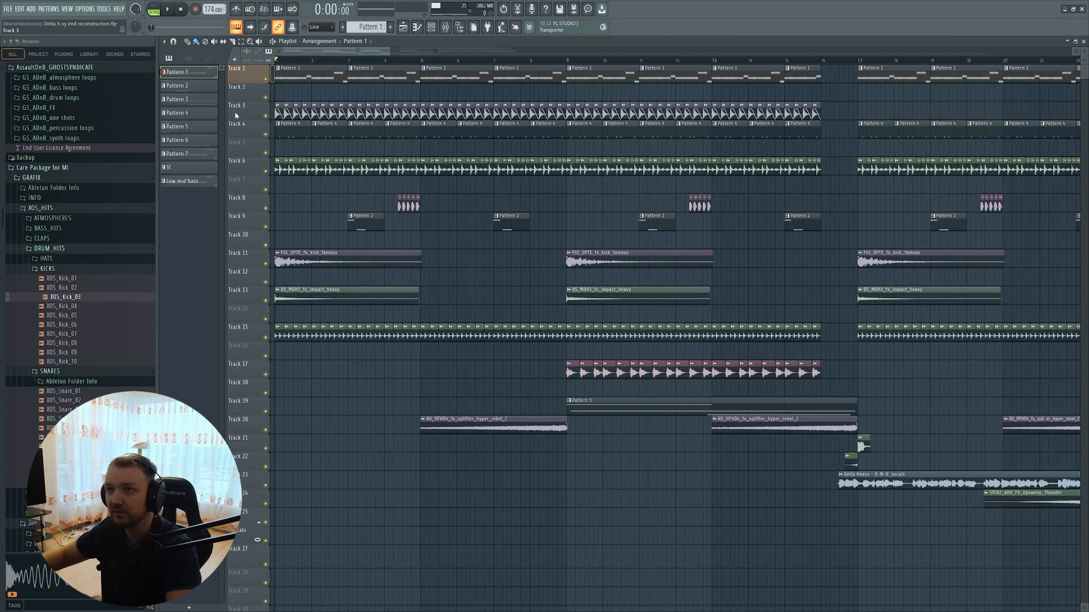
{"action": "left_click", "coordinate": [431, 27]}
{"action": "left_click", "coordinate": [633, 253]}
{"action": "left_click", "coordinate": [518, 347]}
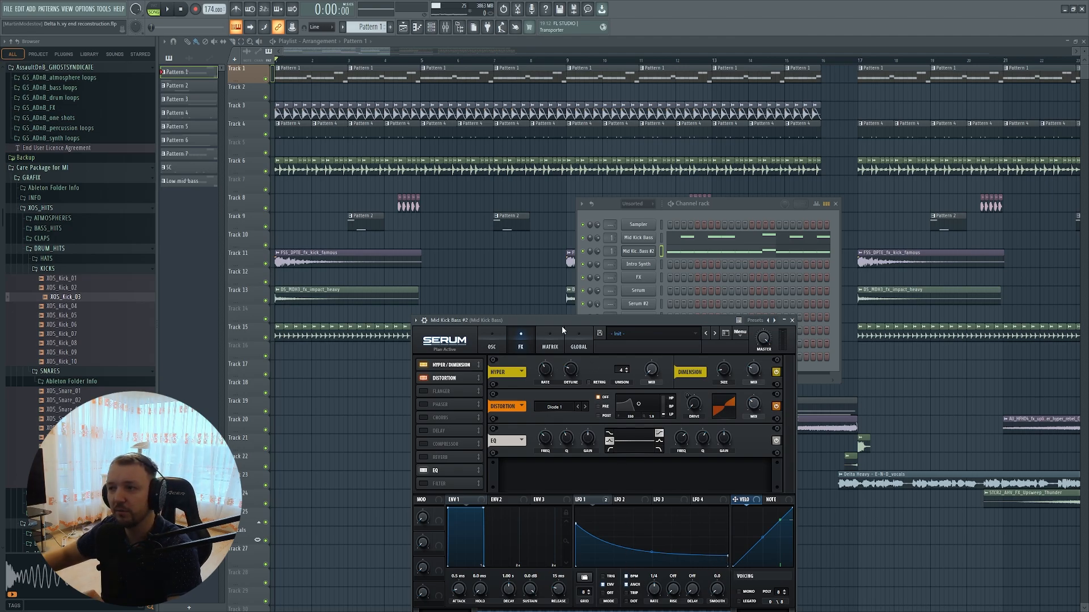
{"action": "left_click_drag", "start_coordinate": [552, 322], "coordinate": [427, 180]}
{"action": "left_click", "coordinate": [370, 204]}
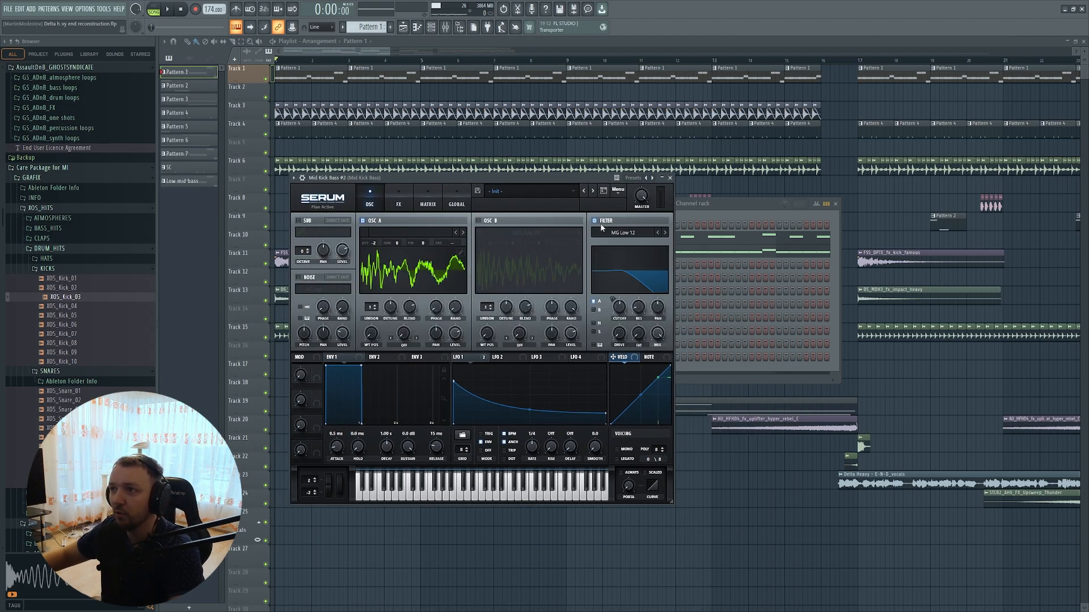
- Audition notes on Mid Kick Bass #2 and slightly raise the end point of its LFO 1 curve
{"action": "left_click", "coordinate": [463, 494]}
{"action": "left_click", "coordinate": [436, 494]}
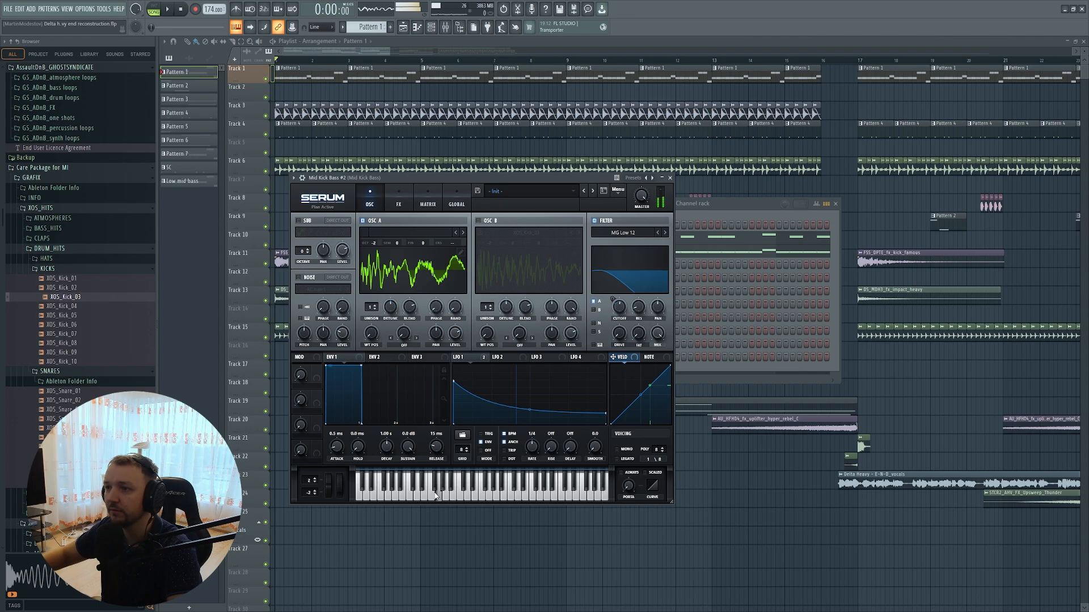
{"action": "left_click", "coordinate": [433, 492]}
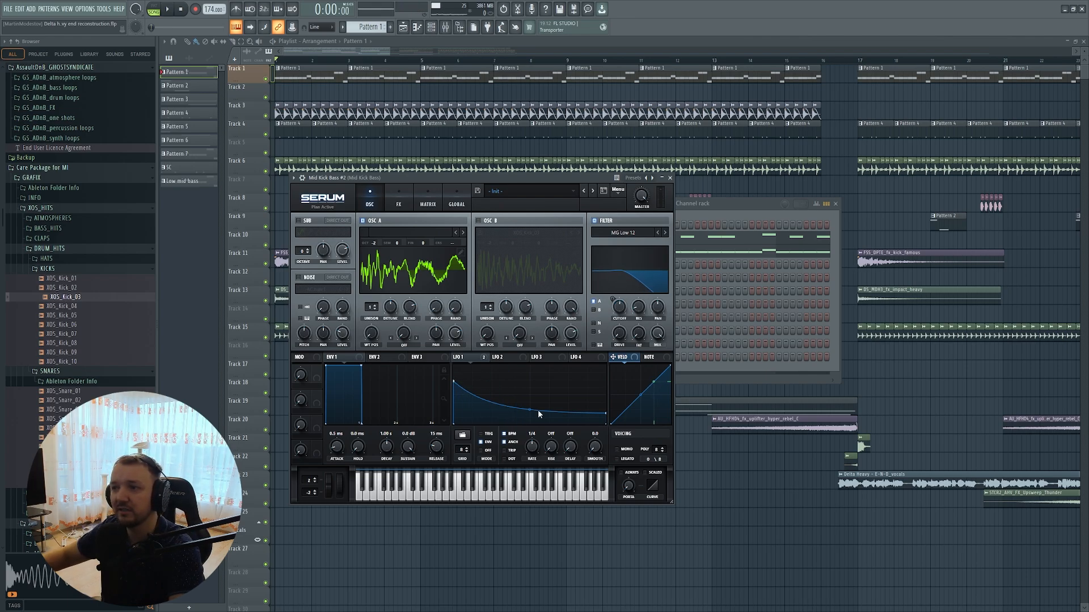
{"action": "mouse_move", "coordinate": [605, 415]}
{"action": "left_mouse_down"}
{"action": "mouse_move", "coordinate": [610, 433]}
{"action": "mouse_move", "coordinate": [622, 410]}
{"action": "left_mouse_up"}
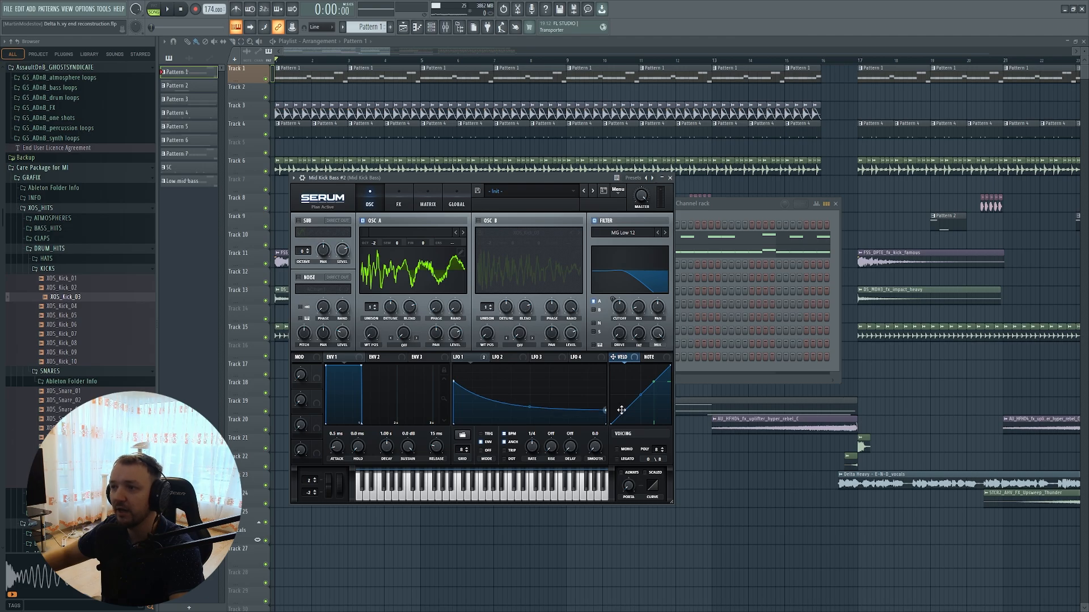
- Bring the channel rack forward, switch to pattern mode, and audition Pattern 1
{"action": "left_click", "coordinate": [728, 308]}
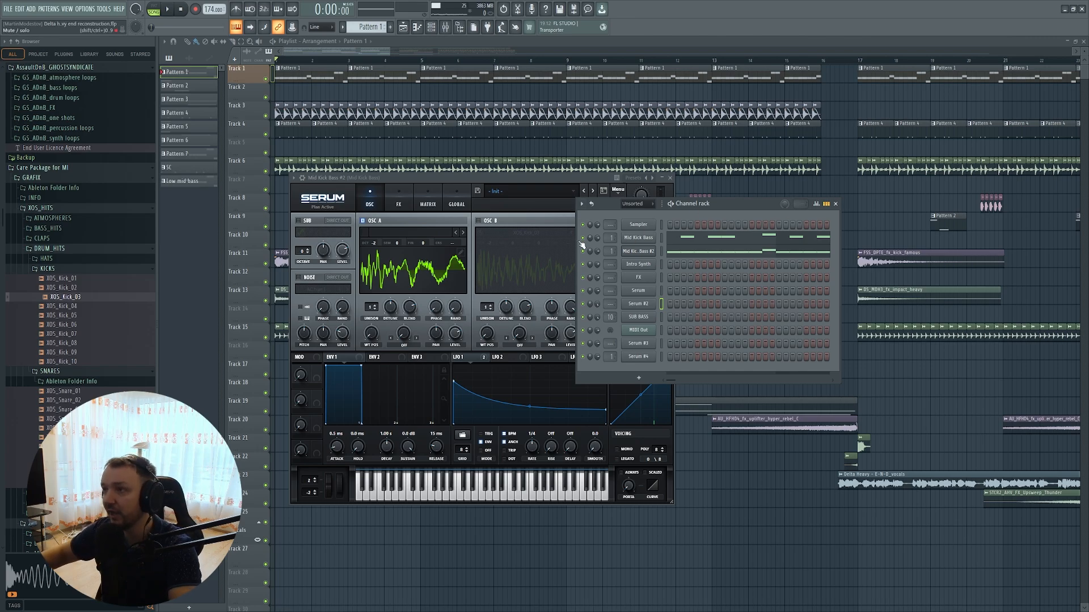
{"action": "left_click", "coordinate": [162, 12]}
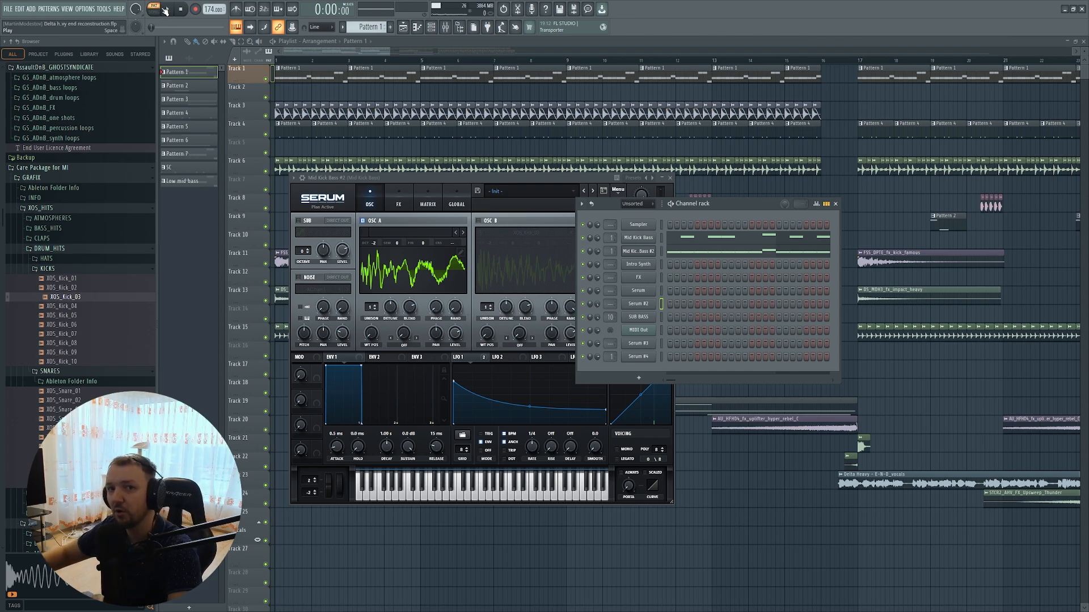
{"action": "left_click", "coordinate": [168, 9]}
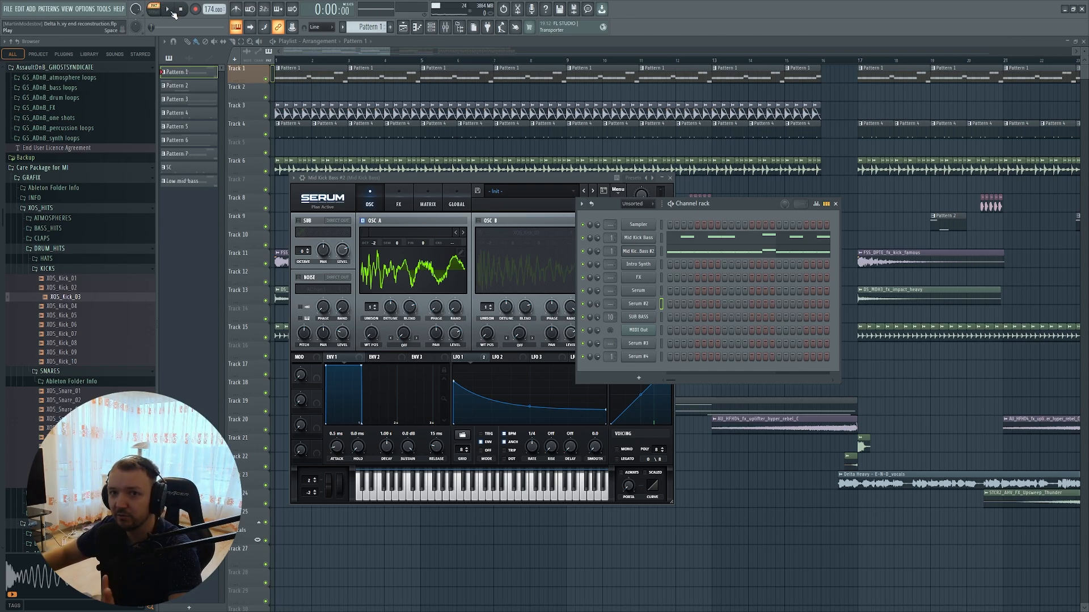
{"action": "key", "text": "space"}
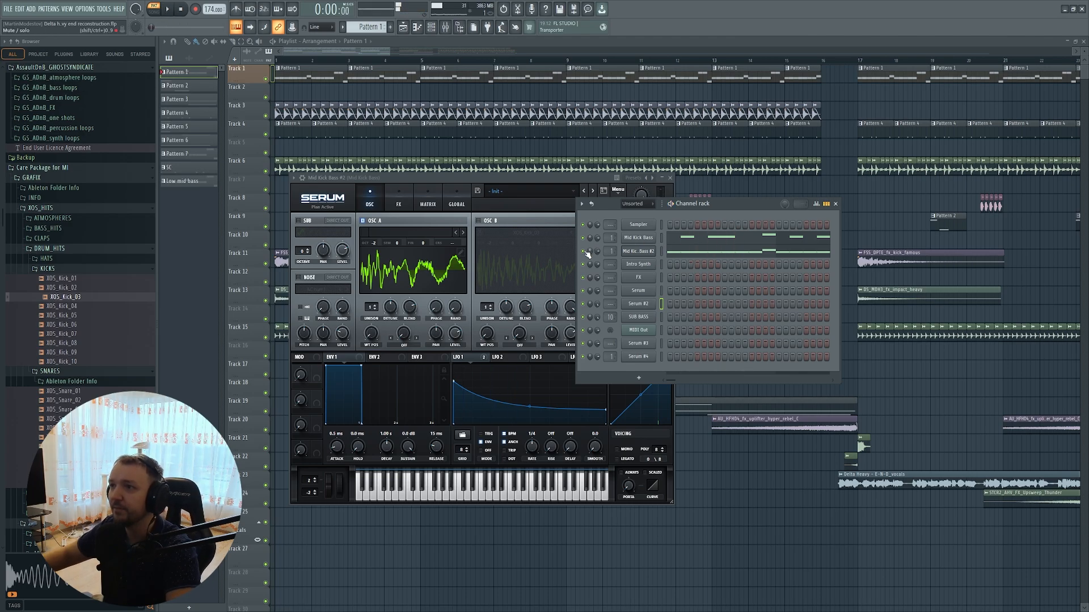
- Place the Mid Kick Bass synth beside Mid Kick Bass #2, audition a note, and show its effects
{"action": "left_click", "coordinate": [638, 238]}
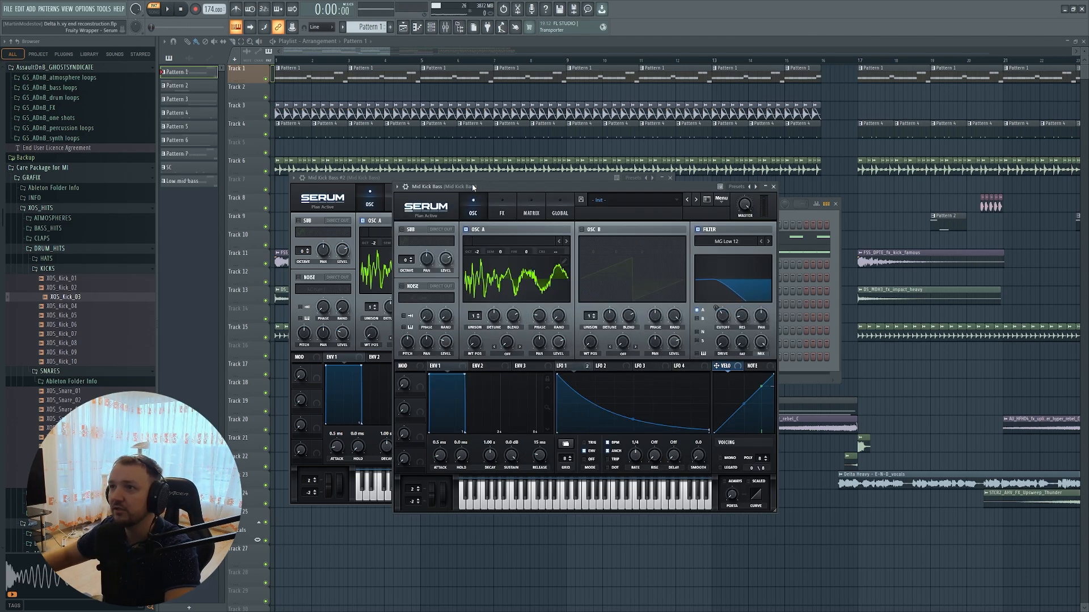
{"action": "left_click_drag", "start_coordinate": [493, 187], "coordinate": [663, 192]}
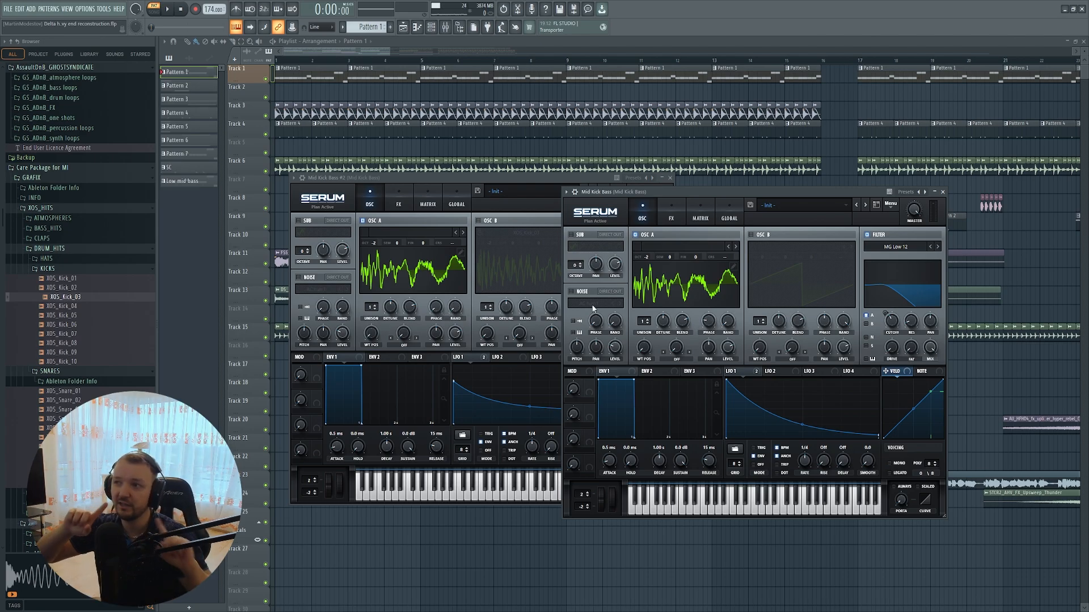
{"action": "key", "text": "b"}
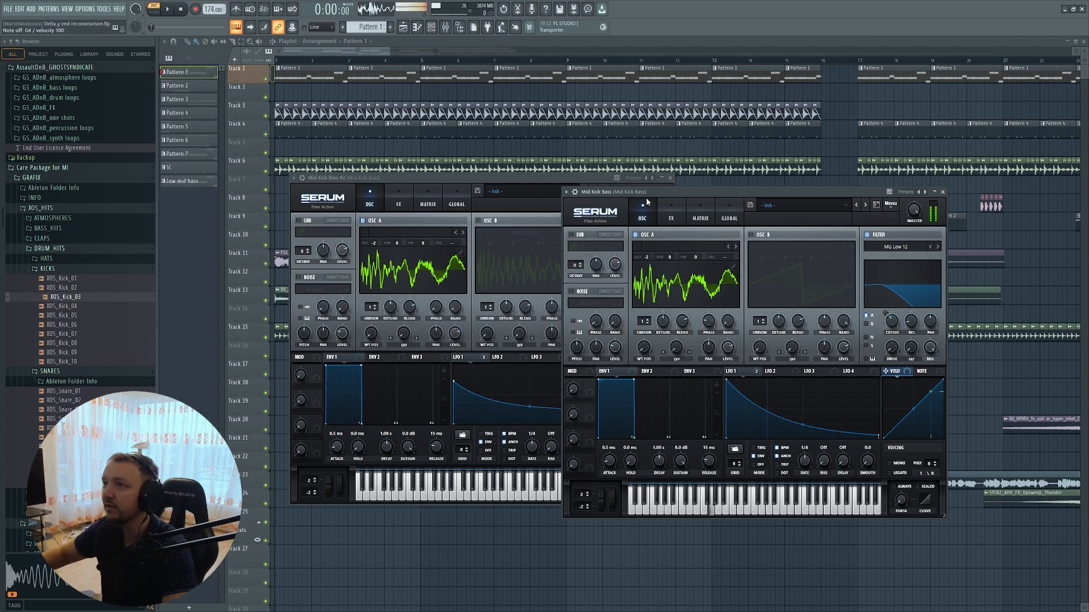
{"action": "left_click", "coordinate": [670, 218]}
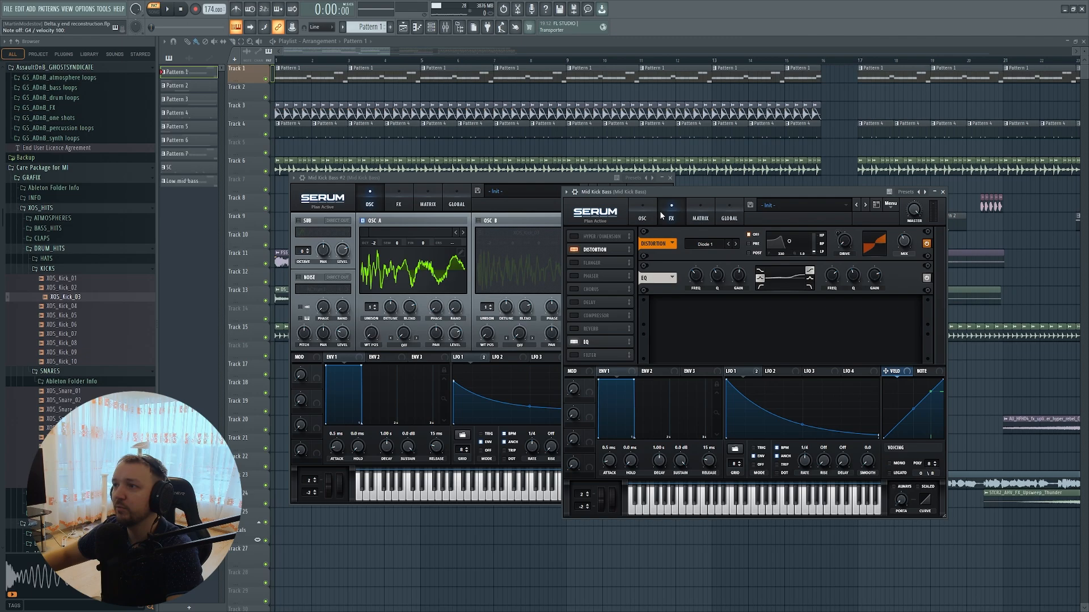
- Examine the Mid Kick Bass notes of Pattern 1 in the piano roll and return to the playlist
{"action": "left_click", "coordinate": [431, 27]}
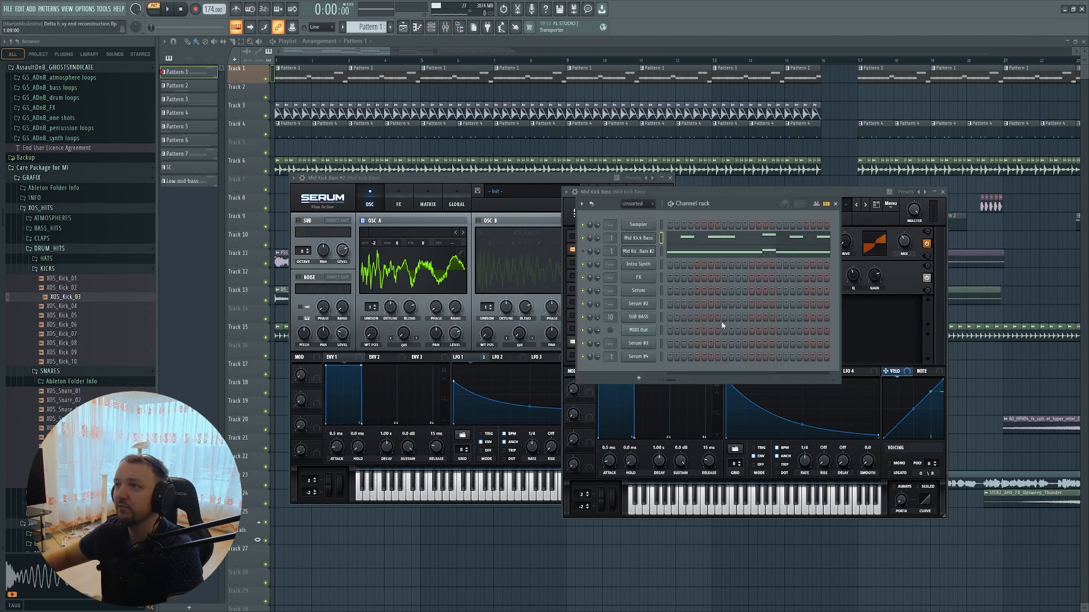
{"action": "left_click", "coordinate": [636, 240]}
{"action": "left_click", "coordinate": [682, 241]}
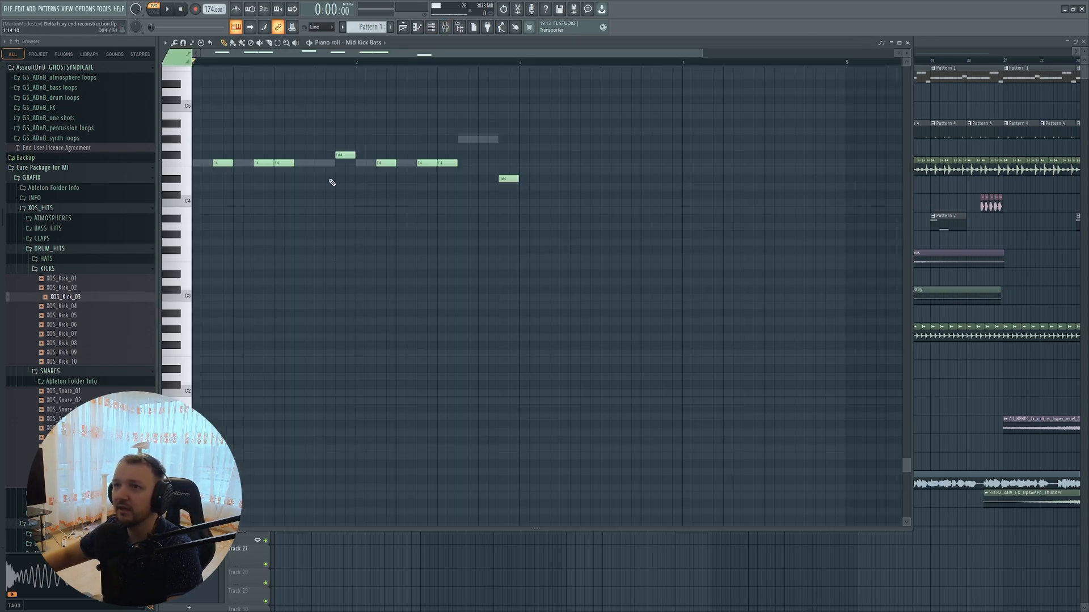
{"action": "scroll", "coordinate": [215, 228], "scroll_direction": "up", "scroll_amount": 3}
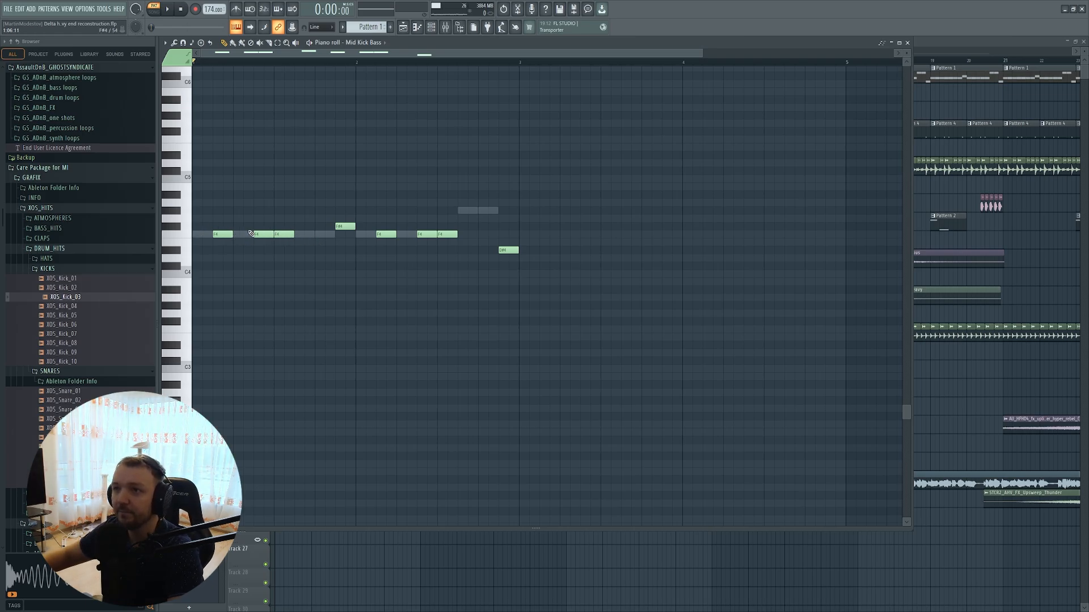
{"action": "left_click", "coordinate": [431, 27]}
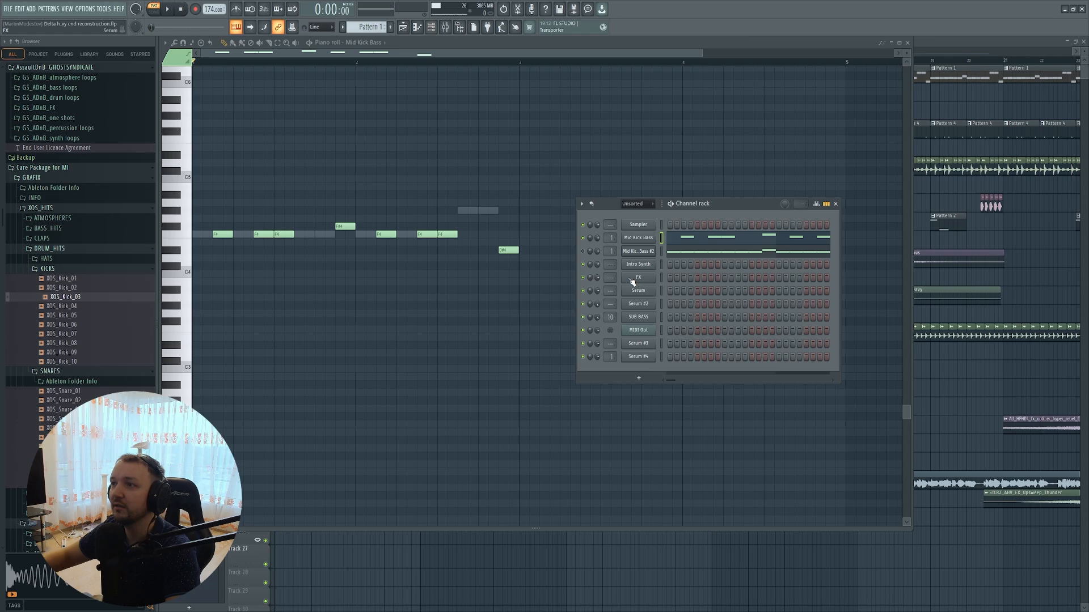
{"action": "left_click", "coordinate": [993, 317]}
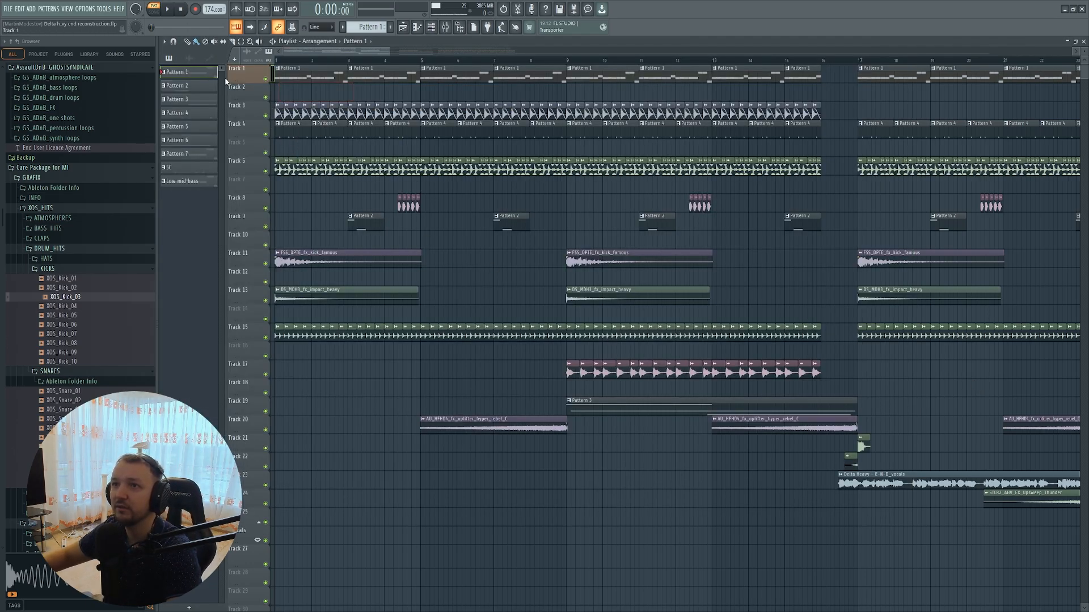
- Copy the first two bars of the drum loop clips on Track 12 to the start of Track 5
{"action": "scroll", "coordinate": [690, 202], "scroll_direction": "down", "scroll_amount": 2}
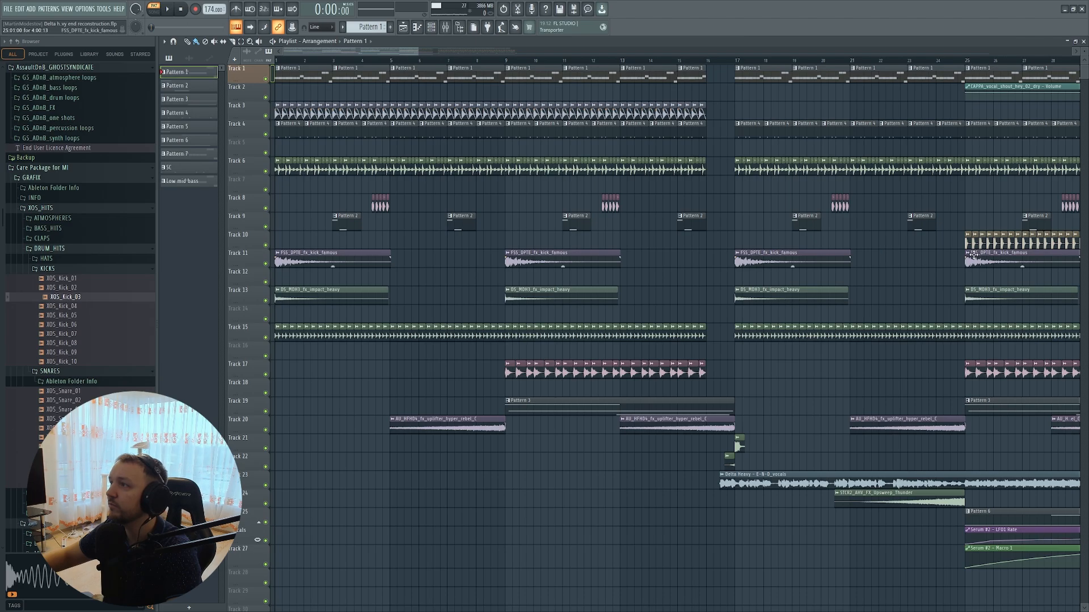
{"action": "scroll", "coordinate": [845, 191], "scroll_direction": "down", "scroll_amount": 2}
{"action": "scroll", "coordinate": [845, 191], "scroll_direction": "down", "scroll_amount": 1}
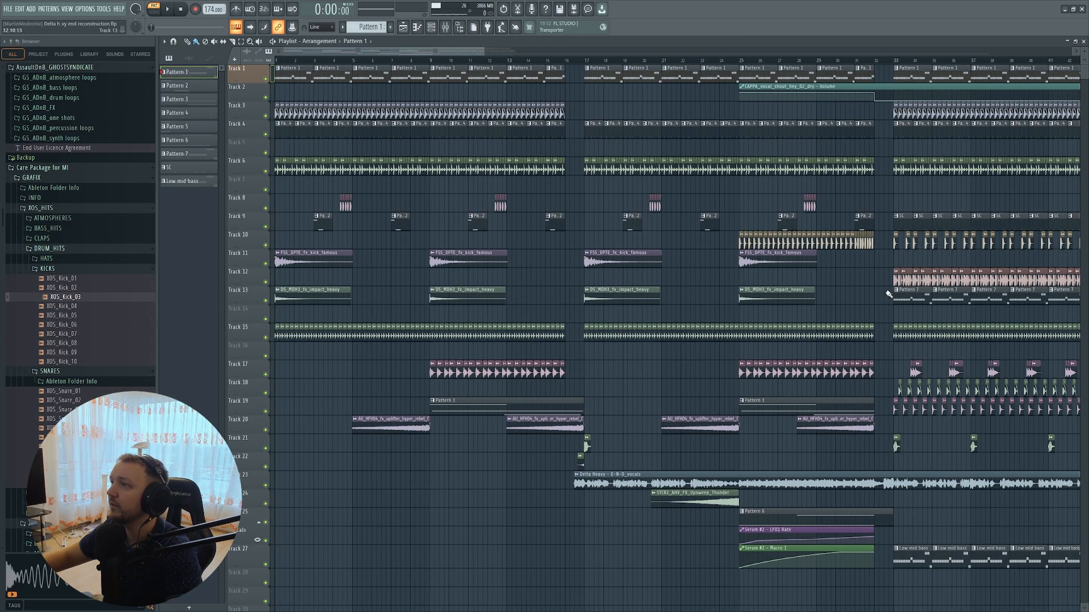
{"action": "left_click_drag", "start_coordinate": [883, 276], "coordinate": [295, 146]}
- Audition the arrangement with the copied drum loop and delete the copied clips from Track 5
{"action": "key", "text": "space"}
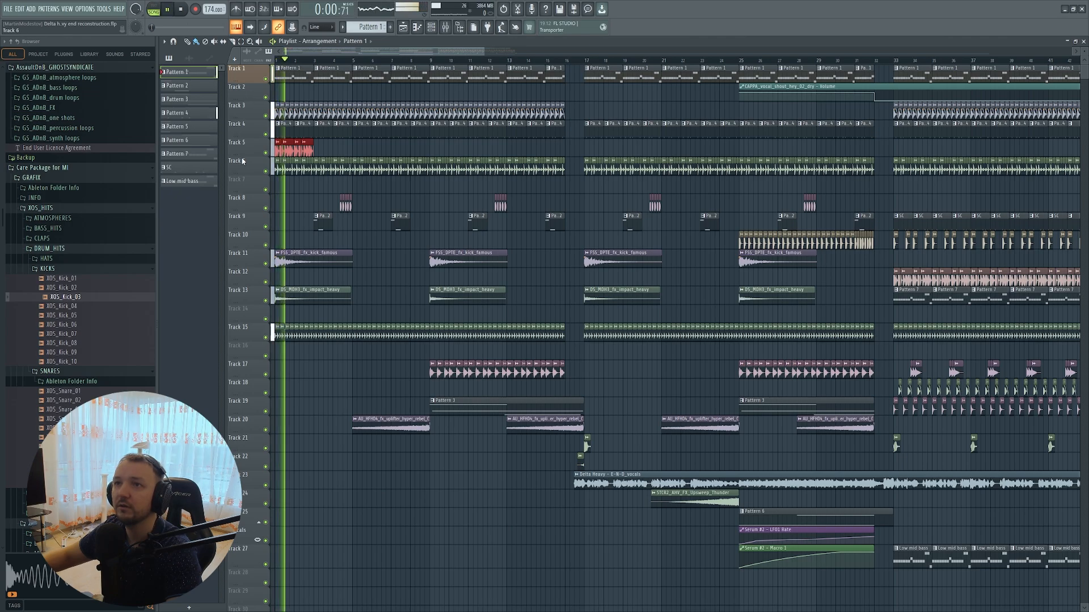
{"action": "scroll", "coordinate": [357, 152], "scroll_direction": "up", "scroll_amount": 5}
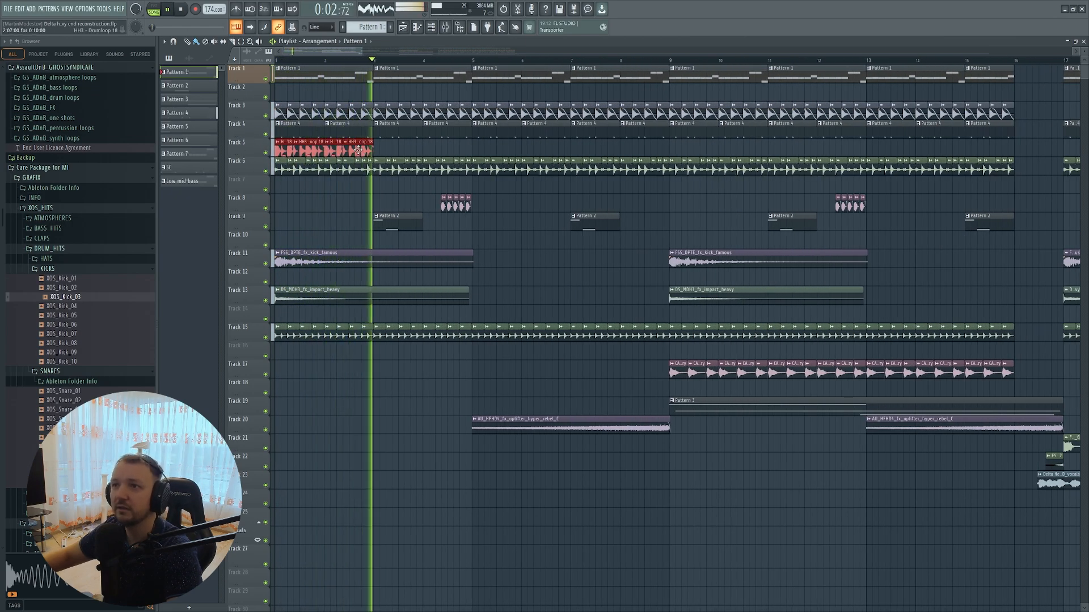
{"action": "key", "text": "space"}
{"action": "scroll", "coordinate": [341, 148], "scroll_direction": "down", "scroll_amount": 5}
{"action": "right_click", "coordinate": [300, 149]}
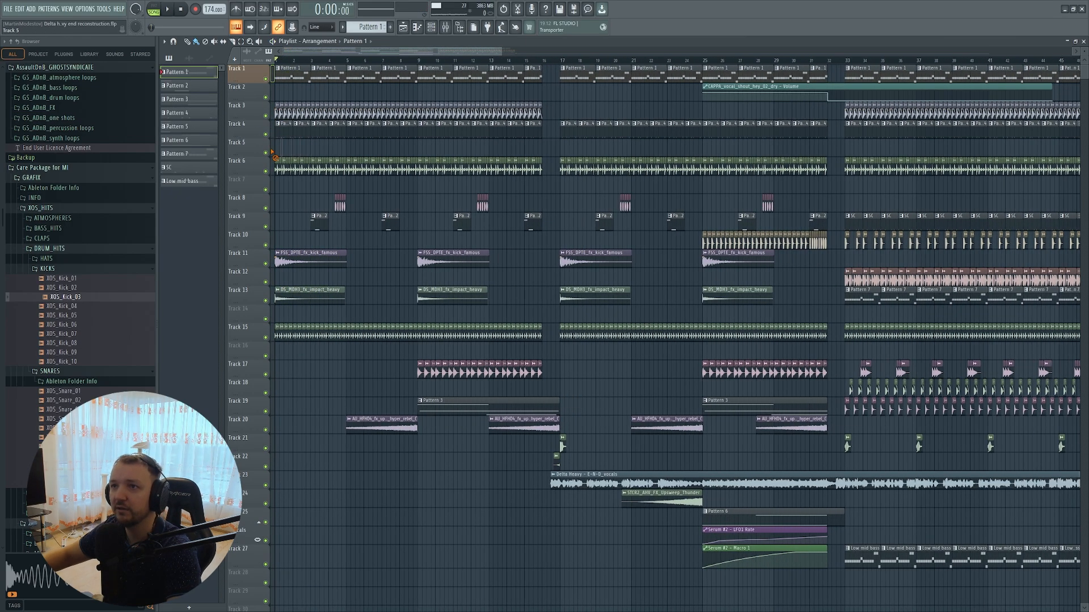
- Isolate Tracks 1 and 4 in the playlist and inspect the notes of Pattern 4
{"action": "right_click", "coordinate": [267, 135]}
{"action": "scroll", "coordinate": [270, 136], "scroll_direction": "up", "scroll_amount": 10}
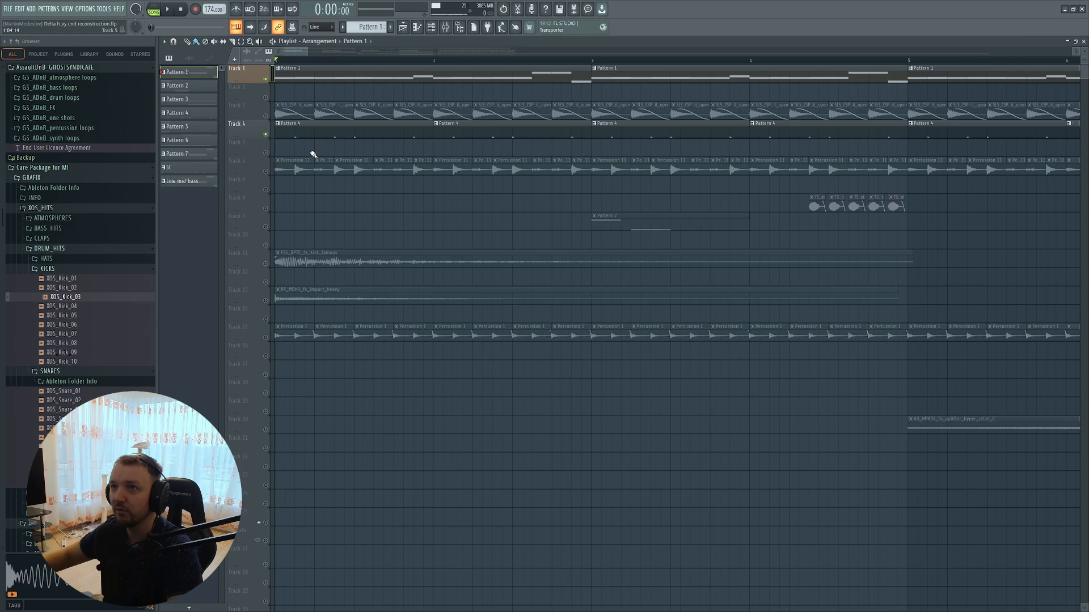
{"action": "double_click", "coordinate": [363, 128]}
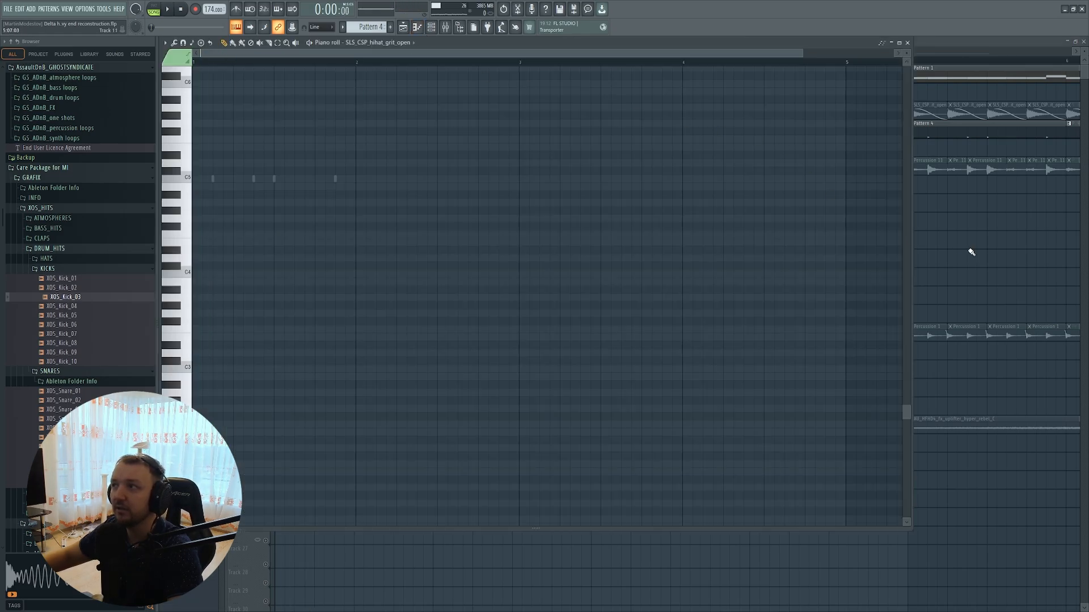
{"action": "left_click", "coordinate": [970, 250]}
- Mute Track 1 and play the arrangement to hear Track 4 alone
{"action": "left_click", "coordinate": [266, 78]}
{"action": "key", "text": "space"}
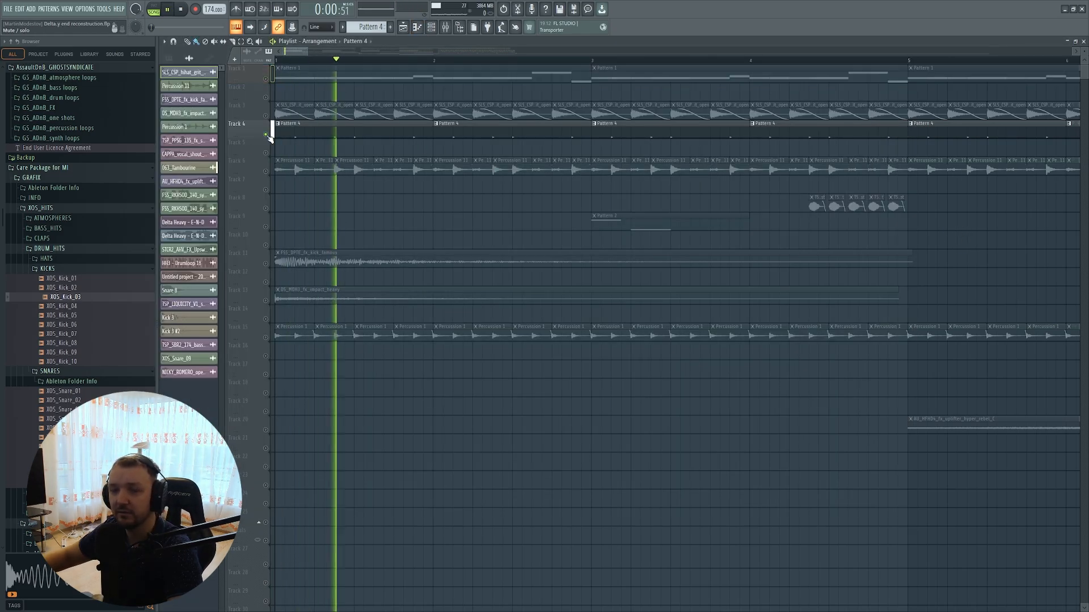
{"action": "key", "text": "space"}
- Unmute Track 1 and play Tracks 1 and 4 together from the start
{"action": "left_click", "coordinate": [265, 79]}
{"action": "scroll", "coordinate": [415, 228], "scroll_direction": "down", "scroll_amount": 3}
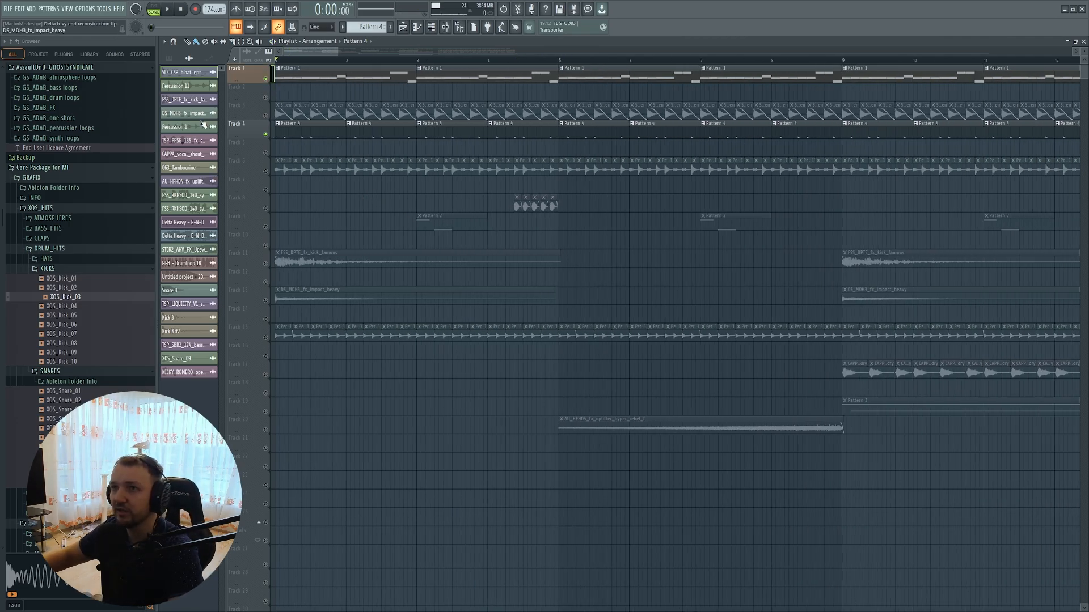
{"action": "scroll", "coordinate": [243, 132], "scroll_direction": "up", "scroll_amount": 2}
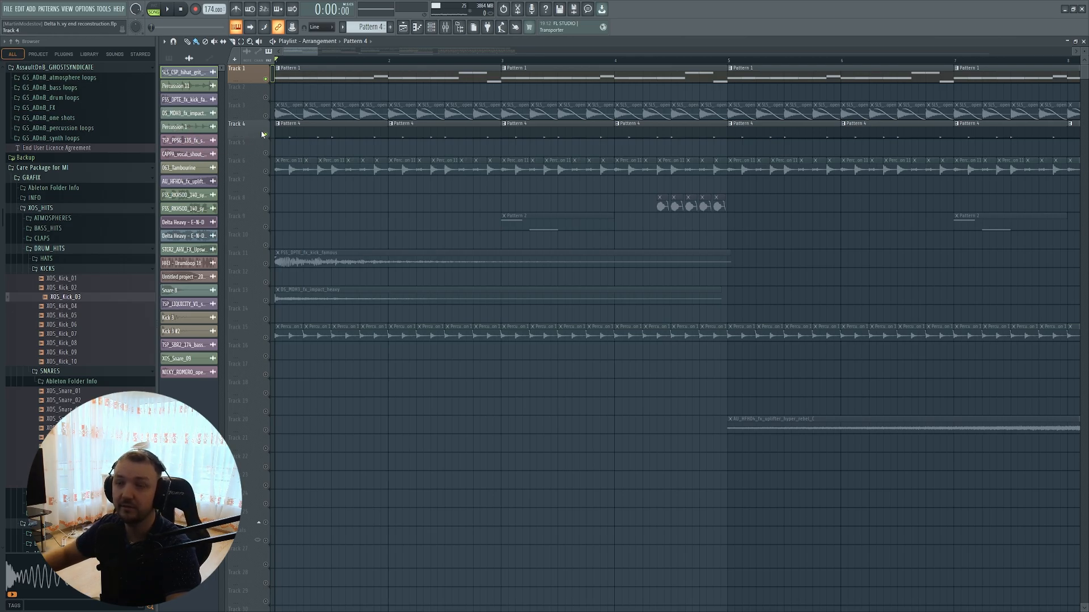
{"action": "key", "text": "space"}
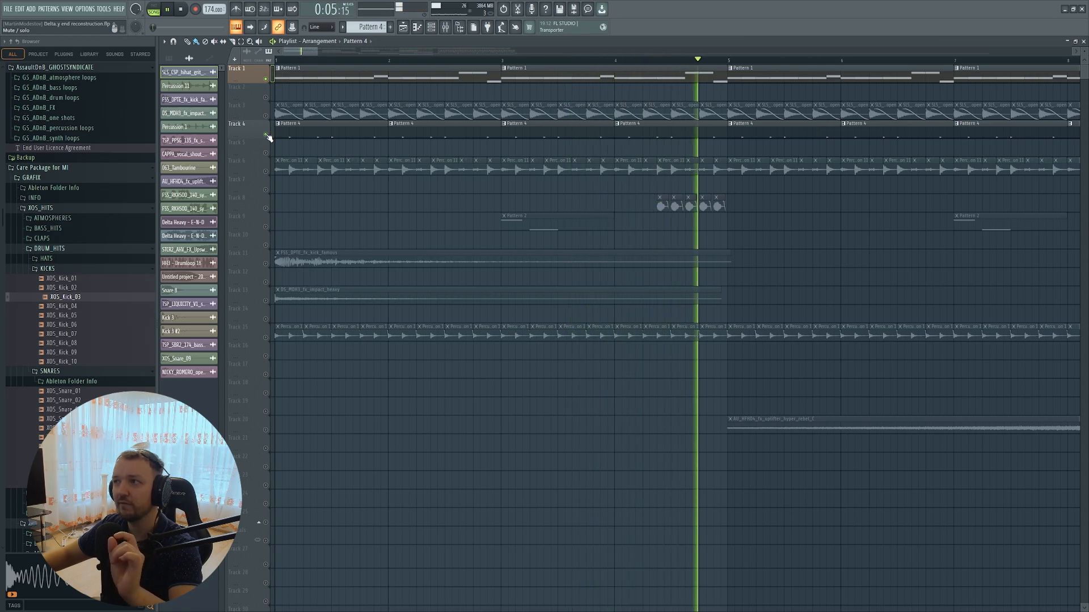
- Mute Track 4 to hear Track 1 alone, stop playback and restore all playlist tracks
{"action": "left_click", "coordinate": [266, 135]}
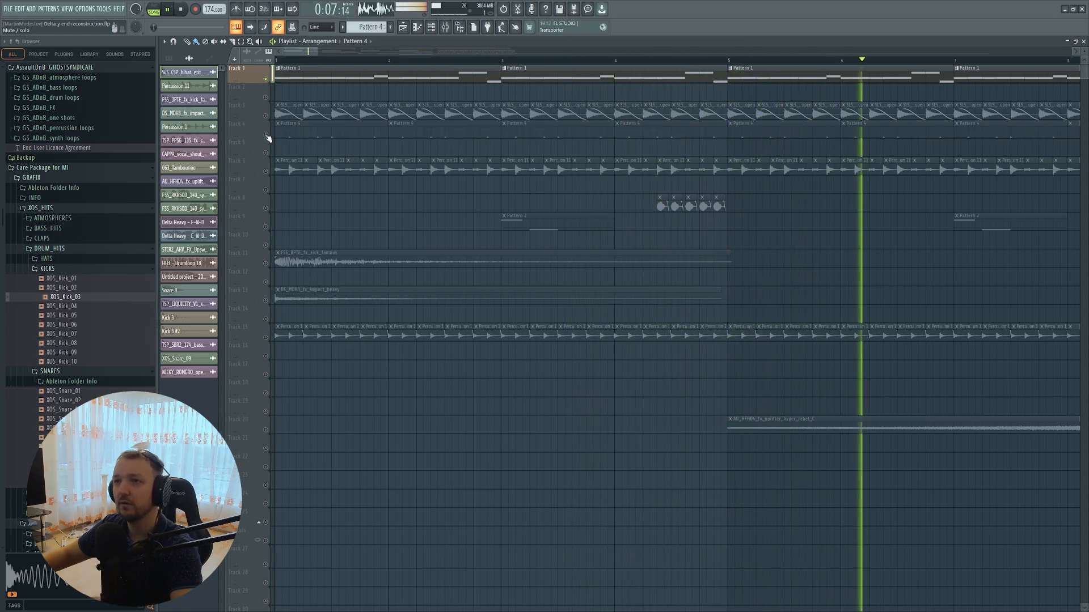
{"action": "key", "text": "space"}
{"action": "right_click", "coordinate": [266, 135]}
{"action": "right_click", "coordinate": [266, 135]}
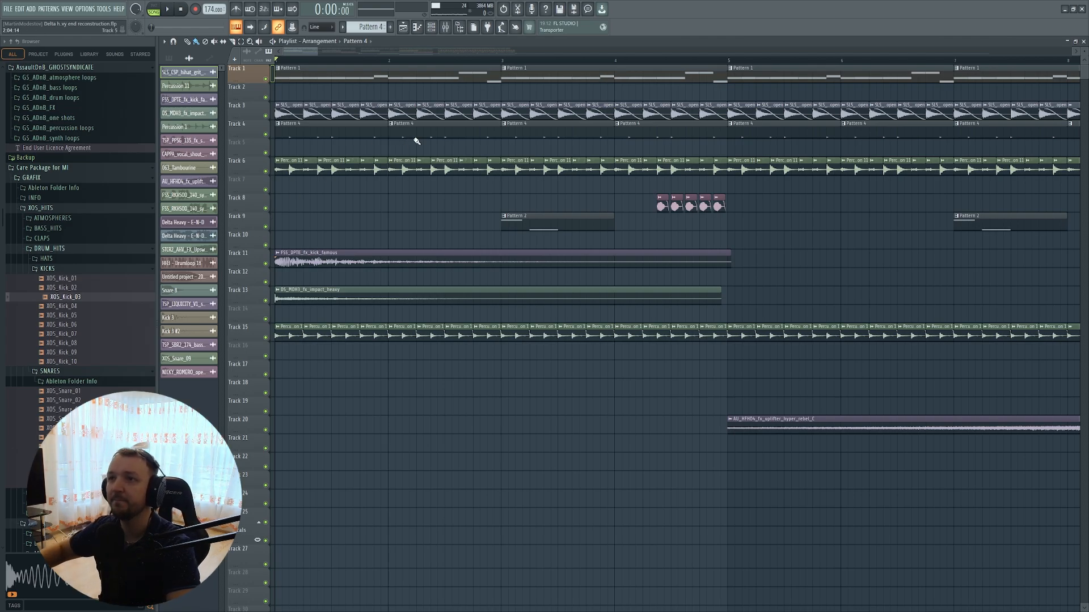
- Isolate Tracks 11, 13 and 15 in turn and start playback with only Track 15 audible
{"action": "scroll", "coordinate": [352, 151], "scroll_direction": "down", "scroll_amount": 5}
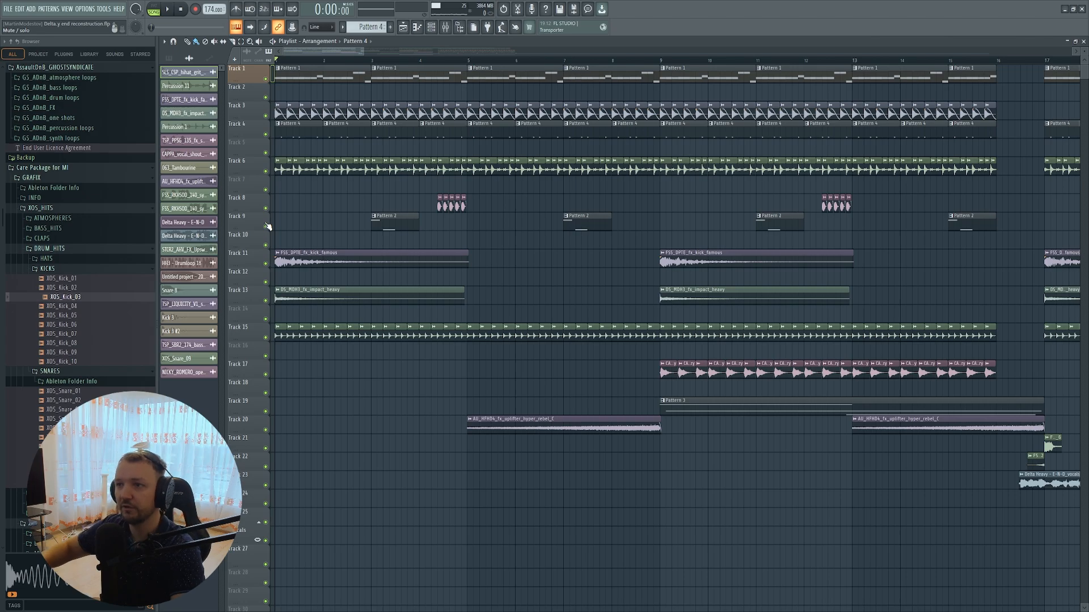
{"action": "scroll", "coordinate": [284, 219], "scroll_direction": "down", "scroll_amount": 4}
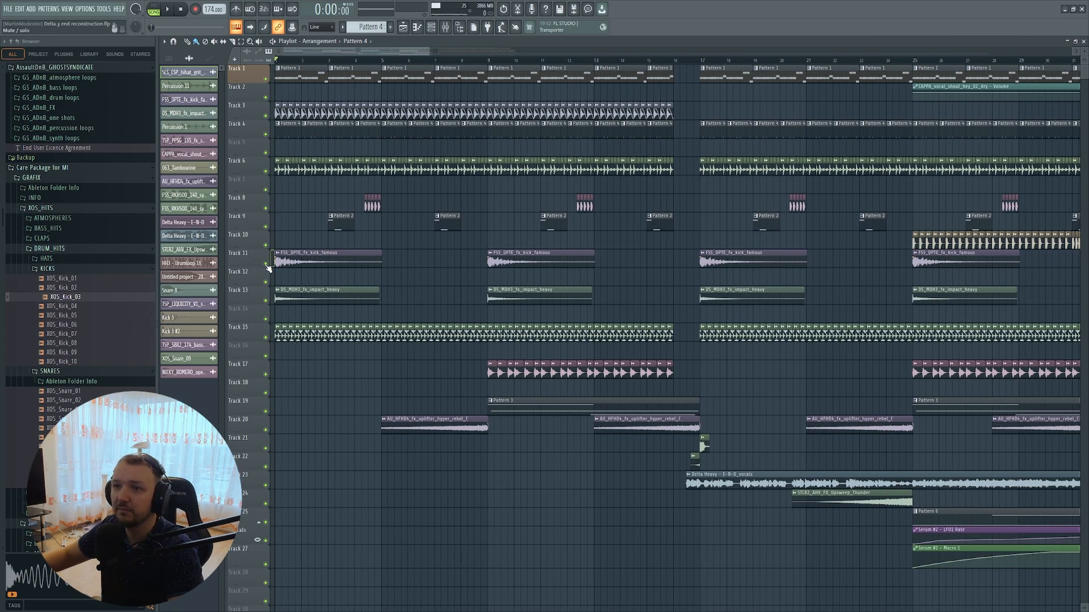
{"action": "right_click", "coordinate": [265, 263]}
{"action": "right_click", "coordinate": [266, 301]}
{"action": "right_click", "coordinate": [266, 337]}
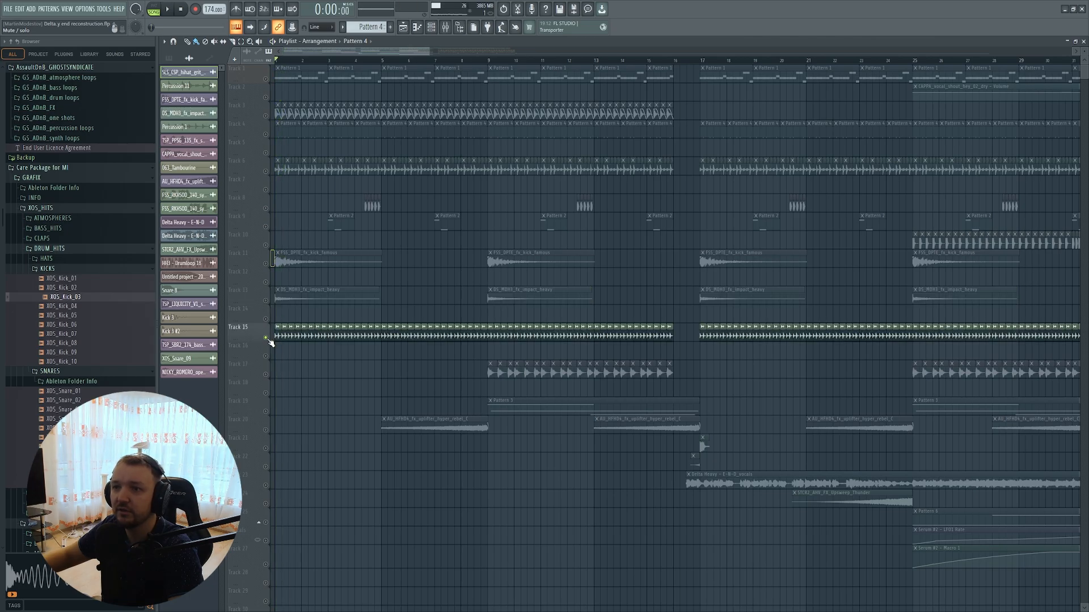
{"action": "key", "text": "space"}
- Audition the percussion on Track 6 and the clips on Track 3 in isolation, stop playback and restore all tracks
{"action": "scroll", "coordinate": [268, 339], "scroll_direction": "up", "scroll_amount": 5}
{"action": "right_click", "coordinate": [265, 171]}
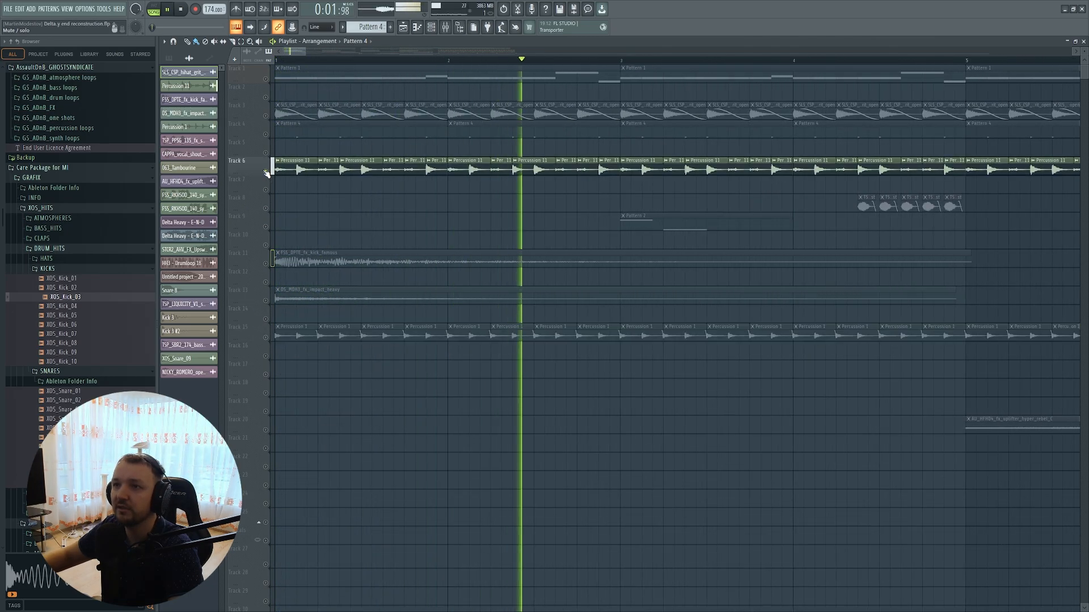
{"action": "right_click", "coordinate": [265, 116]}
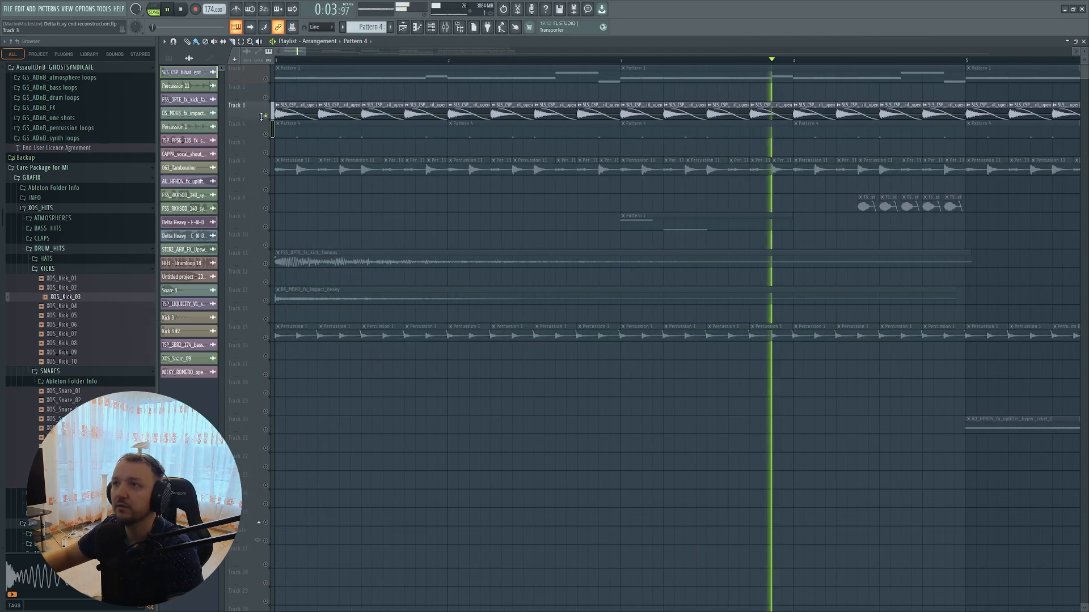
{"action": "scroll", "coordinate": [262, 116], "scroll_direction": "down", "scroll_amount": 5}
{"action": "key", "text": "space"}
{"action": "right_click", "coordinate": [265, 115]}
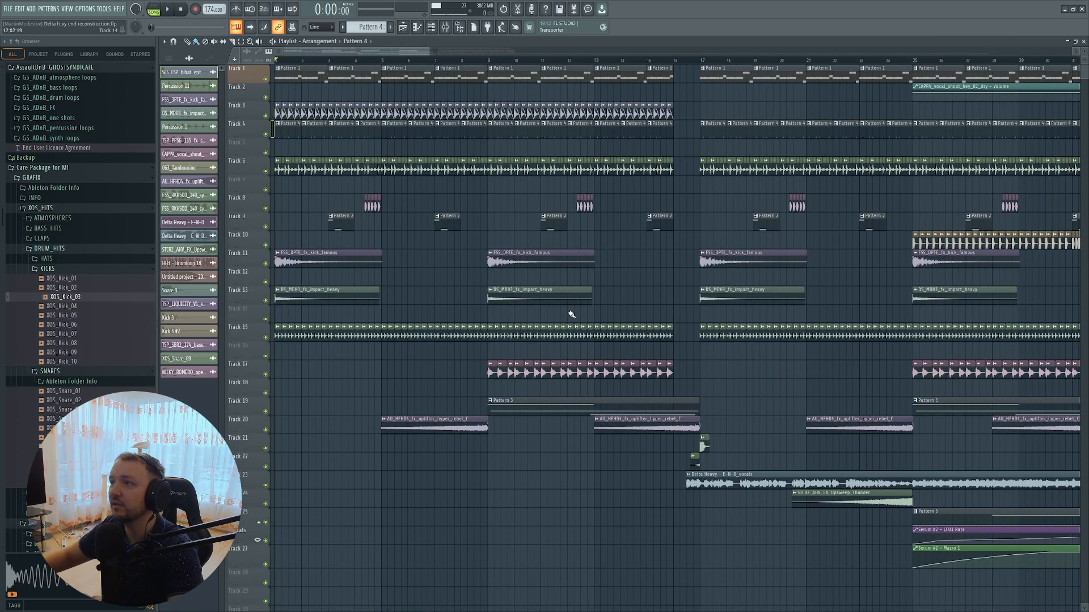
- Play the full arrangement from bar 8 into the second section, briefly check the channel rack and stop playback
{"action": "scroll", "coordinate": [495, 307], "scroll_direction": "down", "scroll_amount": 2}
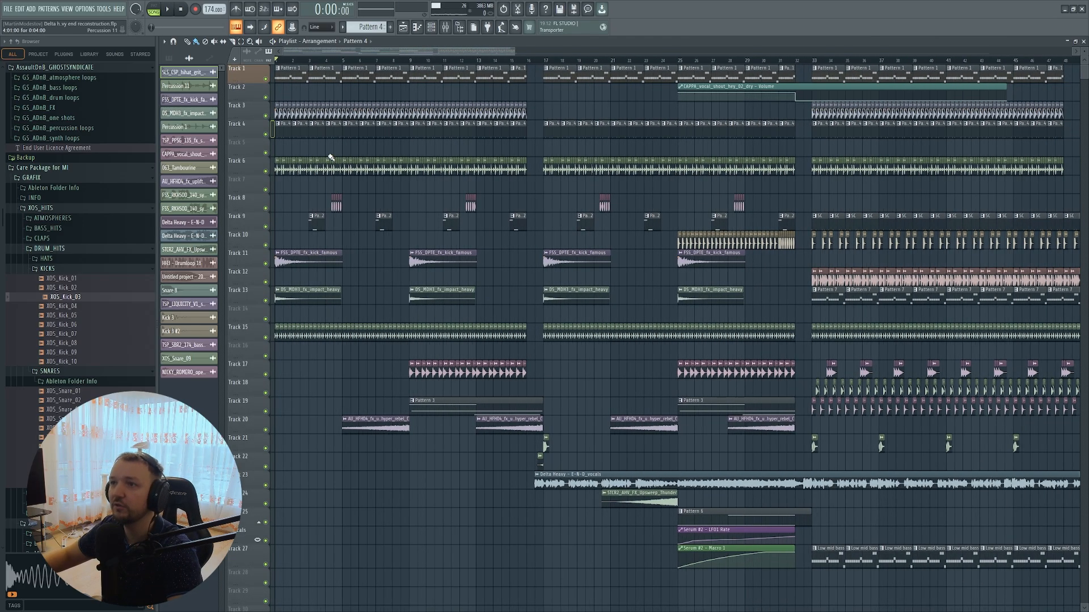
{"action": "left_click", "coordinate": [393, 61]}
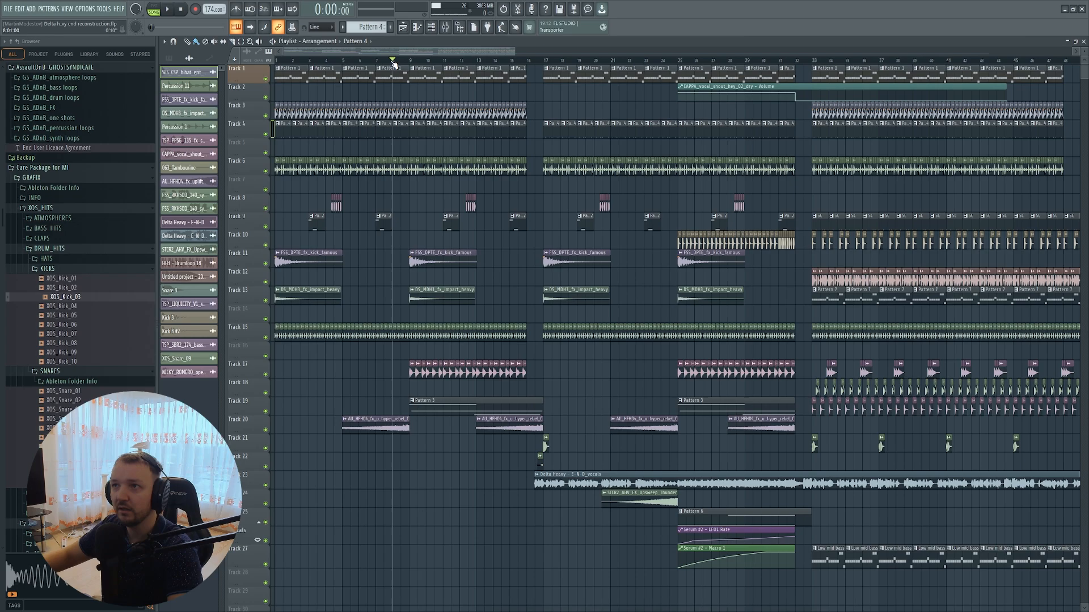
{"action": "scroll", "coordinate": [381, 421], "scroll_direction": "up", "scroll_amount": 2, "text": "ctrl"}
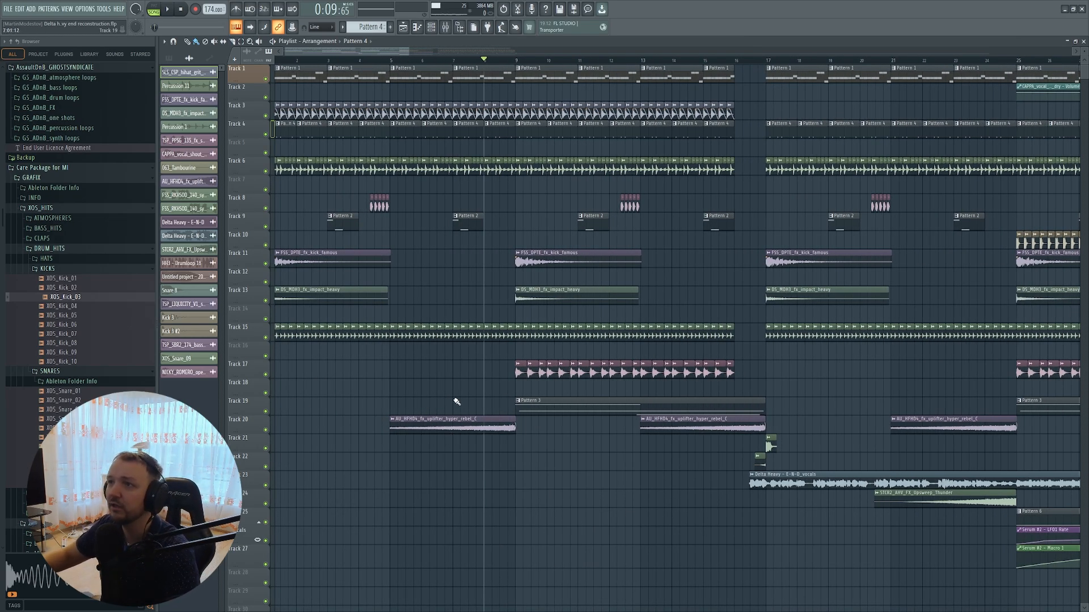
{"action": "key", "text": "space"}
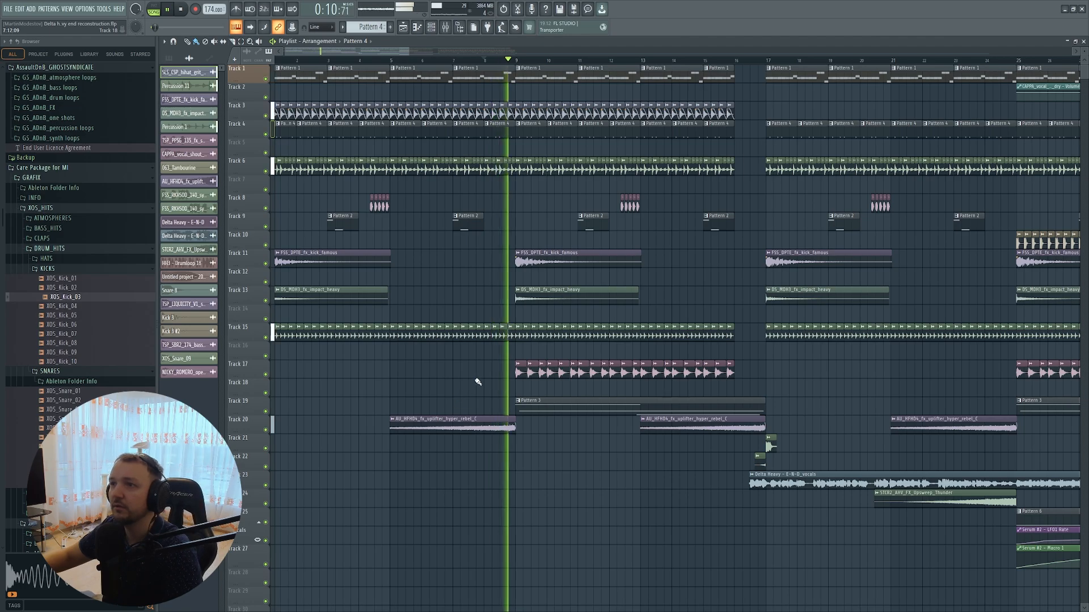
{"action": "key", "text": "F6"}
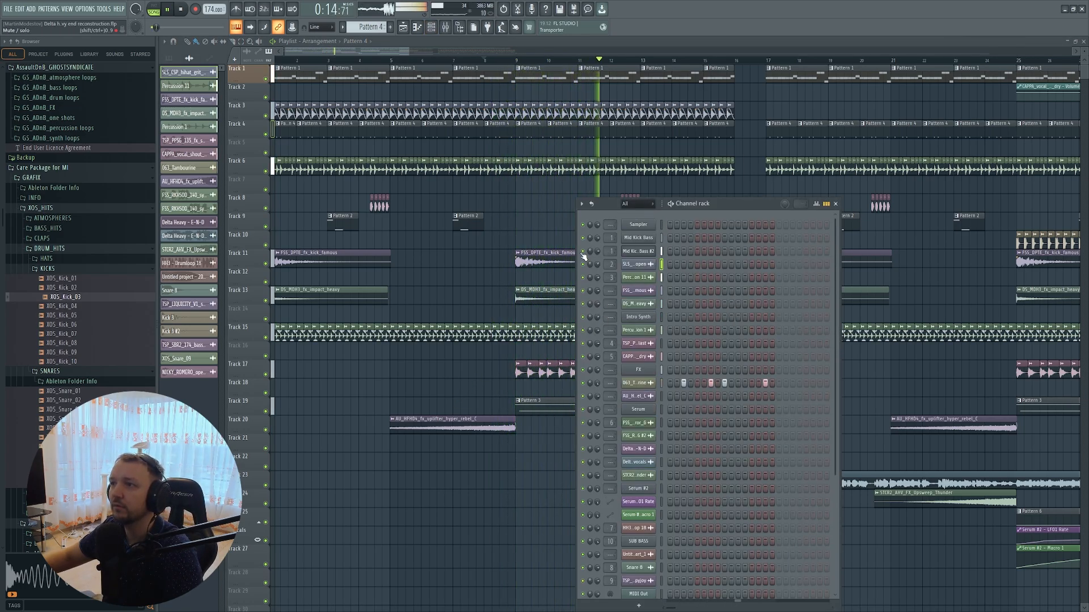
{"action": "key", "text": "F6"}
{"action": "scroll", "coordinate": [482, 391], "scroll_direction": "up", "scroll_amount": 2}
{"action": "key", "text": "space"}
- Isolate Track 19, select bars 9 to 17 and open the notes of Pattern 3
{"action": "right_click", "coordinate": [266, 411]}
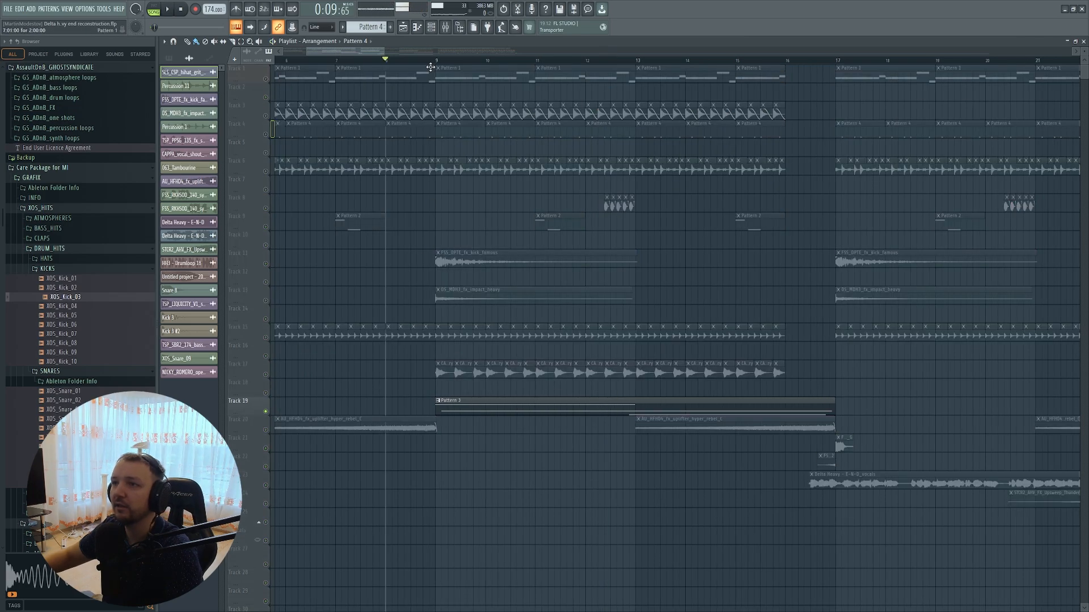
{"action": "left_click_drag", "start_coordinate": [440, 70], "coordinate": [841, 140]}
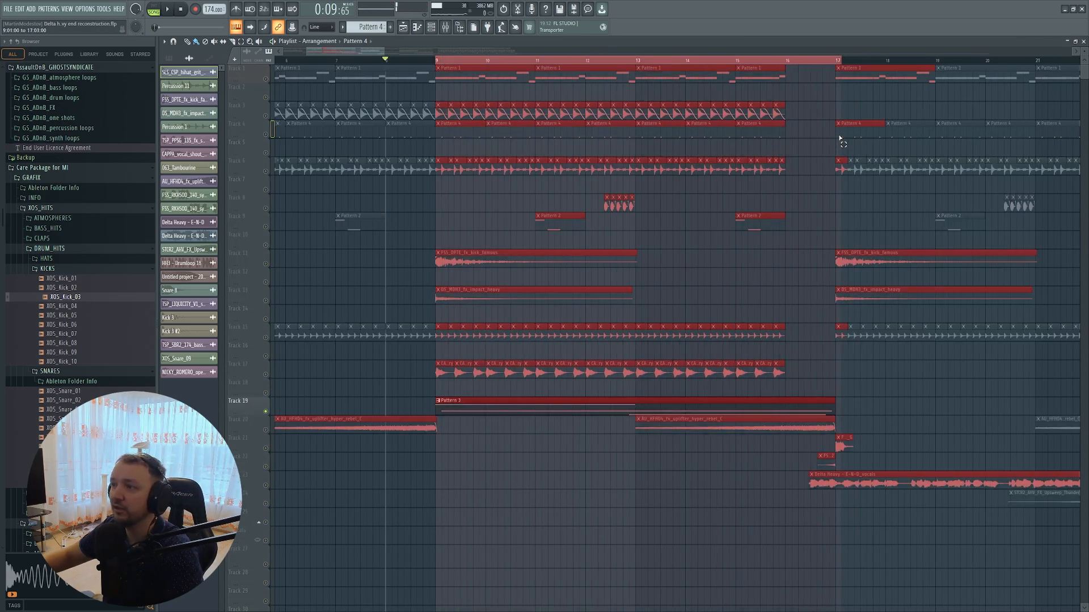
{"action": "double_click", "coordinate": [494, 406]}
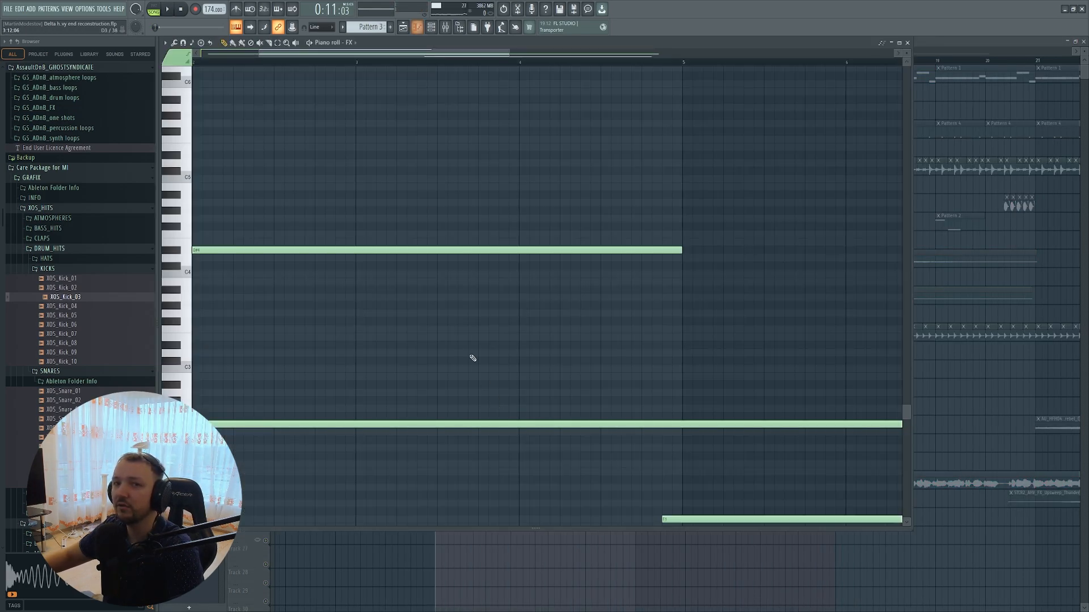
- Open the FX channel's Serum, switch to pattern playback and arrange the synth and channel rack windows side by side
{"action": "left_click", "coordinate": [437, 31]}
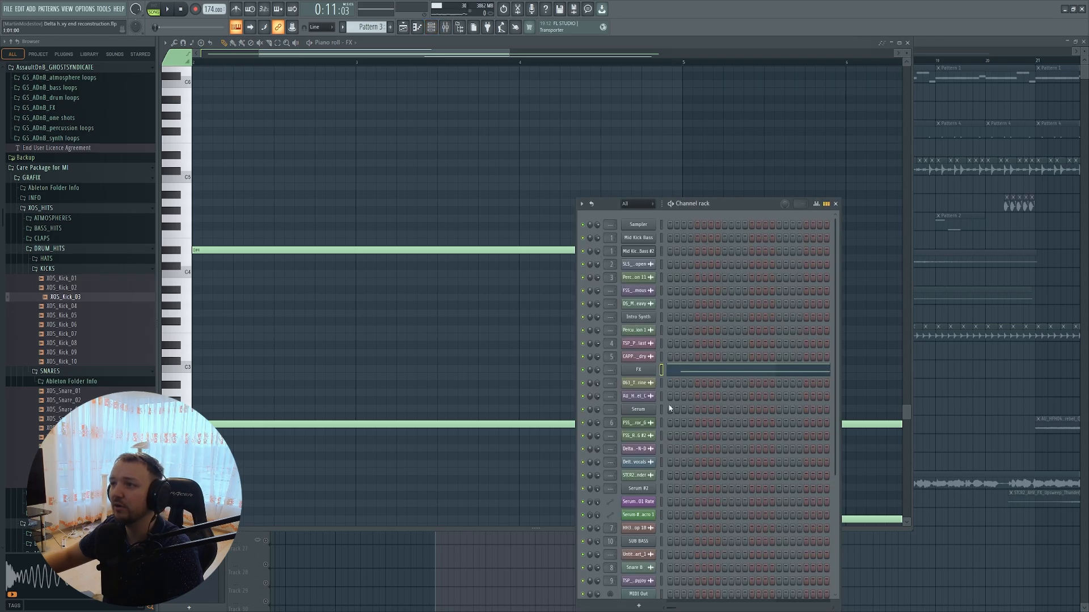
{"action": "left_click", "coordinate": [639, 370]}
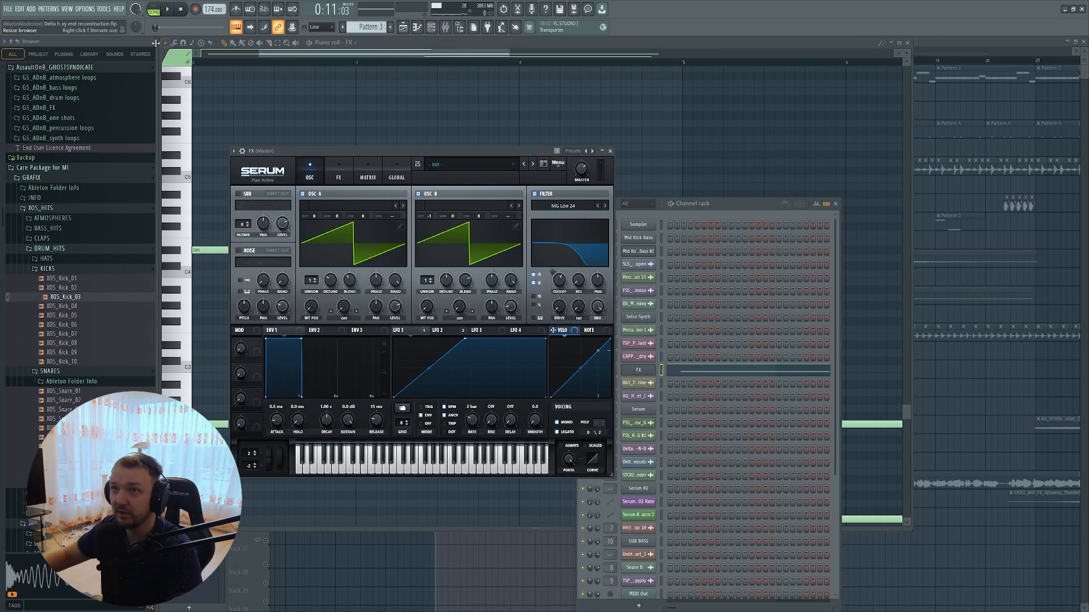
{"action": "left_click", "coordinate": [154, 10]}
{"action": "left_click_drag", "start_coordinate": [434, 152], "coordinate": [520, 100]}
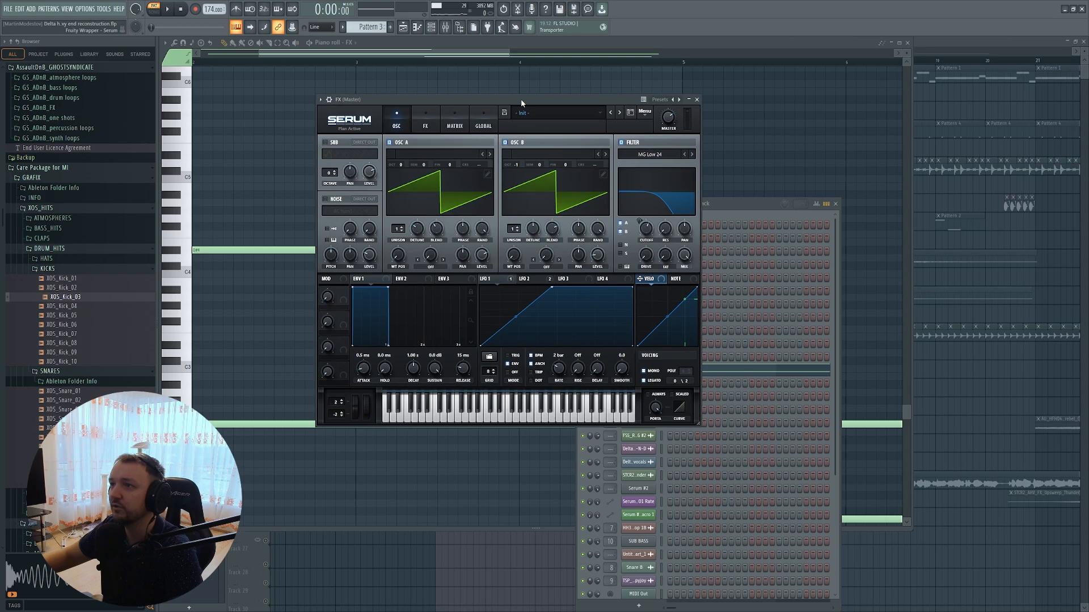
{"action": "left_click_drag", "start_coordinate": [720, 203], "coordinate": [858, 176]}
- Play Pattern 3 while inspecting the FX synth's LFO 1 and LFO 2 shapes, and view its effects rack after stopping
{"action": "key", "text": "space"}
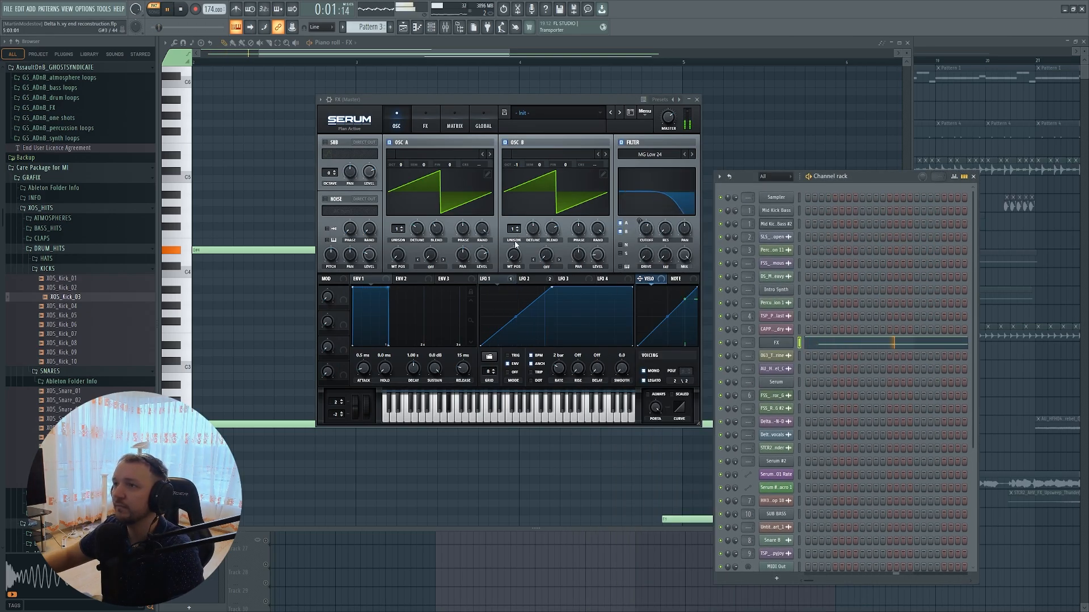
{"action": "left_click", "coordinate": [491, 279]}
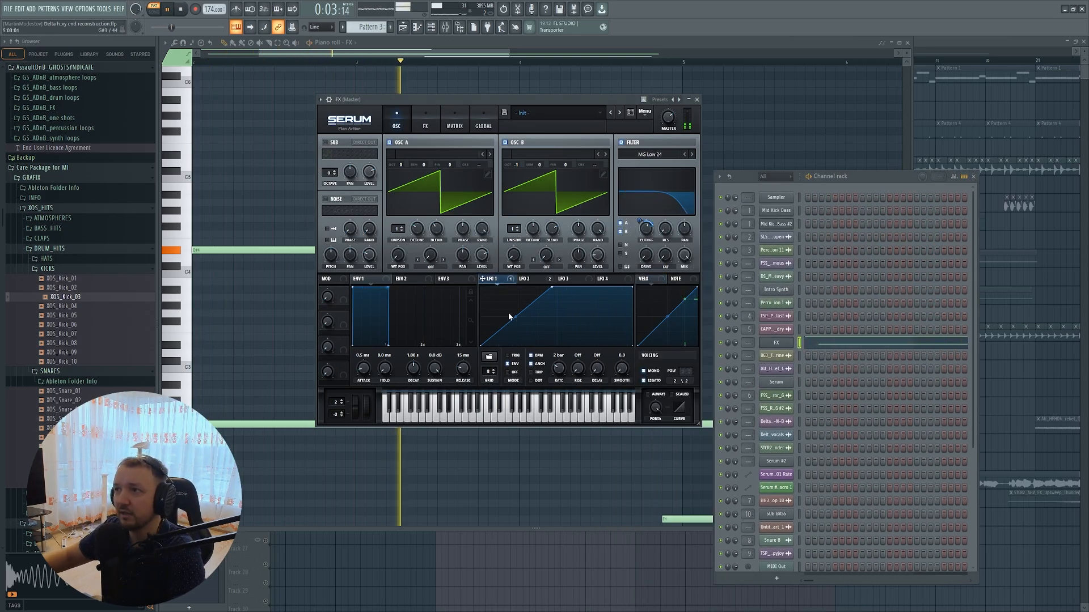
{"action": "left_click", "coordinate": [538, 281]}
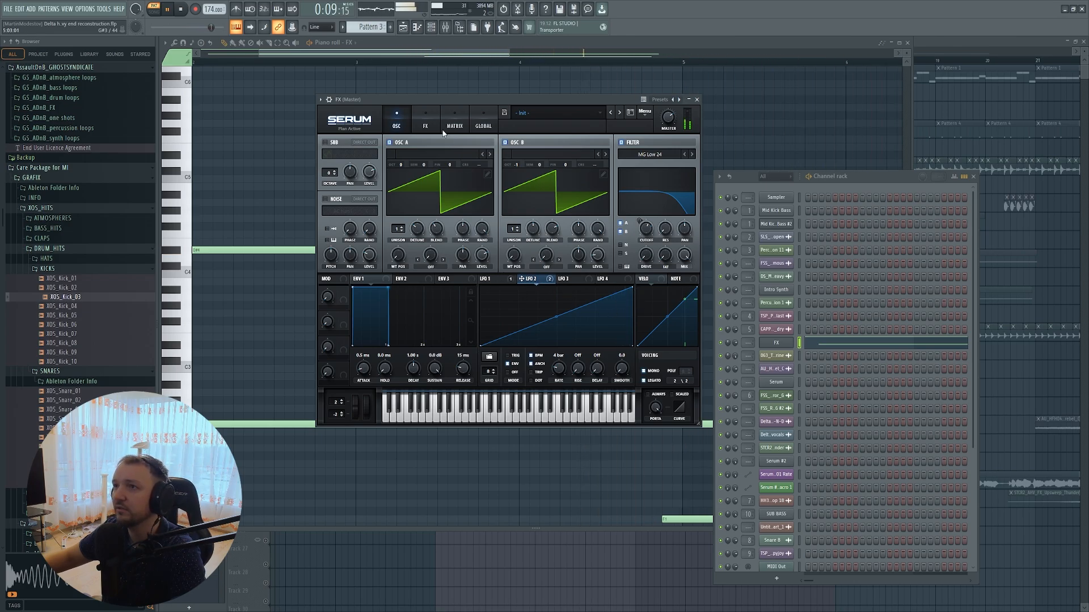
{"action": "left_click", "coordinate": [425, 122]}
{"action": "left_click", "coordinate": [394, 122]}
{"action": "key", "text": "space"}
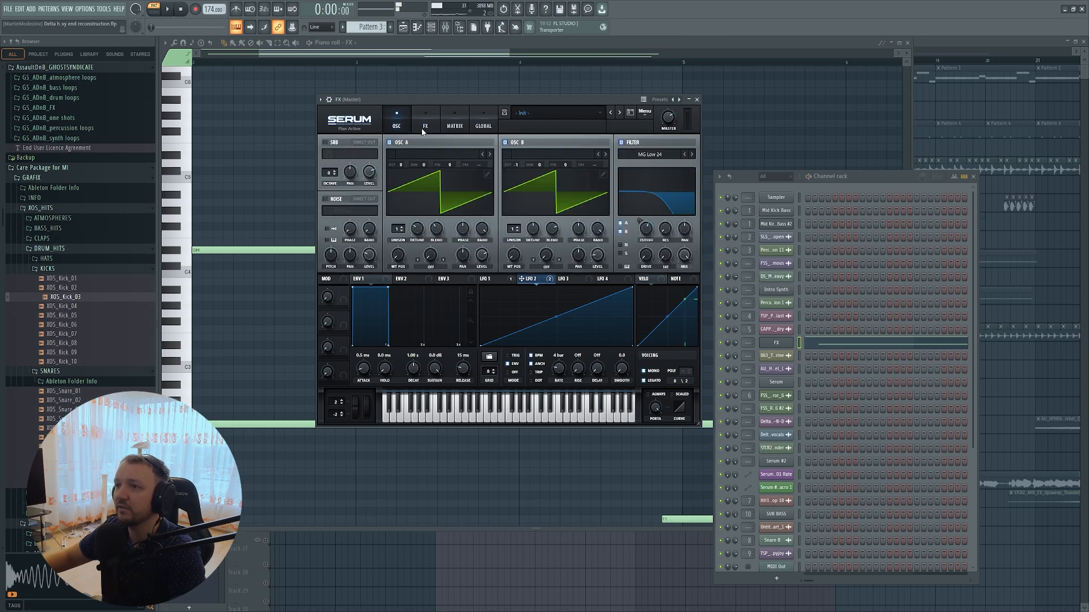
{"action": "left_click", "coordinate": [425, 122]}
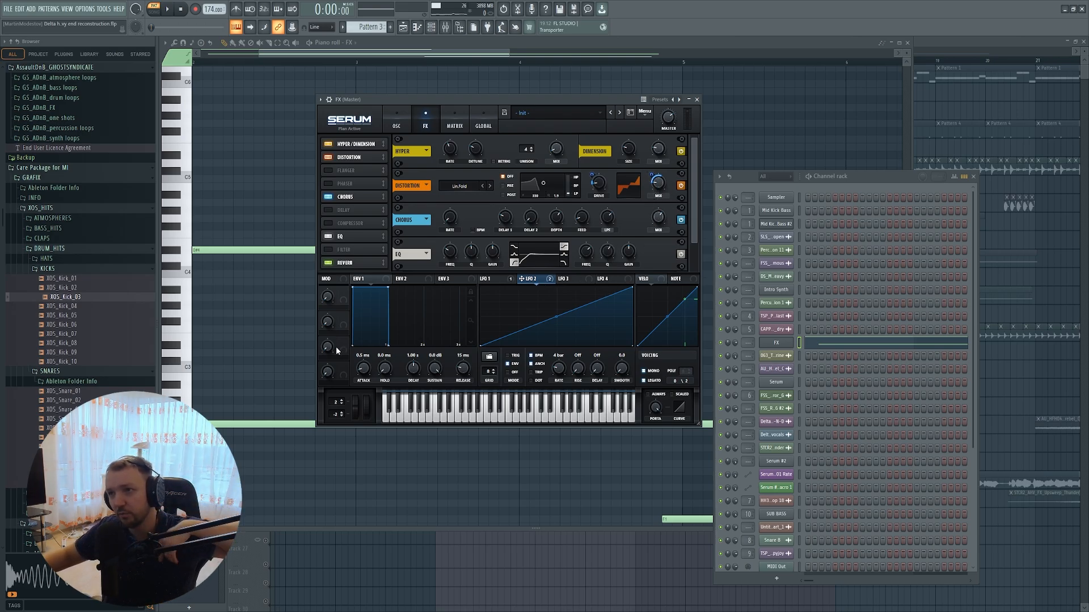
- Review all the notes of Pattern 3, reopen the FX channel's Serum oscillator settings and briefly audition the sound
{"action": "right_click", "coordinate": [284, 339]}
{"action": "scroll", "coordinate": [374, 278], "scroll_direction": "down", "scroll_amount": 3, "text": "ctrl"}
{"action": "scroll", "coordinate": [357, 243], "scroll_direction": "down", "scroll_amount": 2}
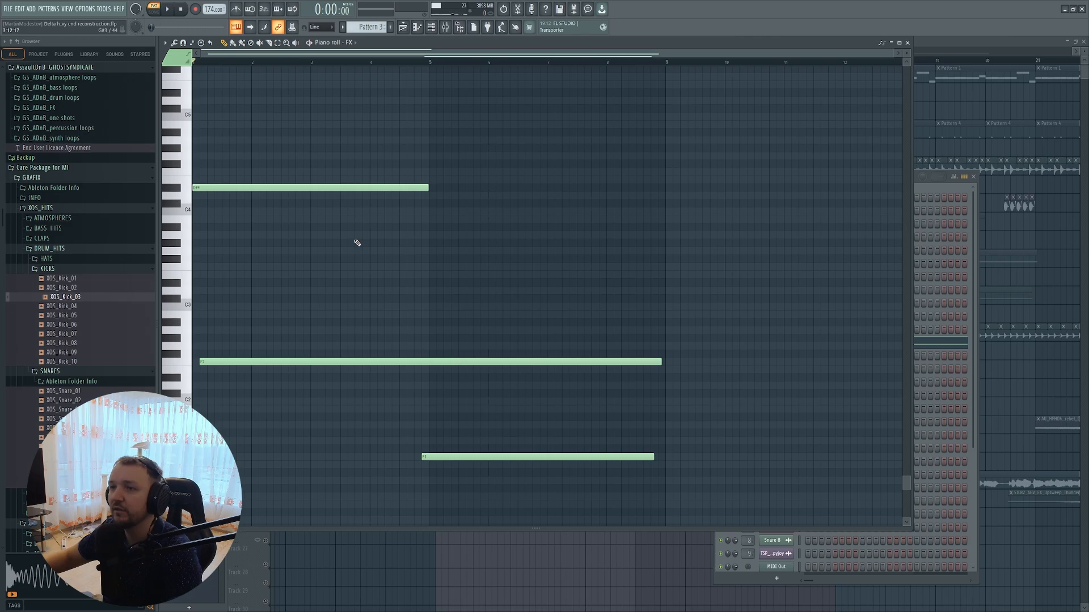
{"action": "scroll", "coordinate": [396, 224], "scroll_direction": "up", "scroll_amount": 2}
{"action": "key", "text": "F6"}
{"action": "left_click", "coordinate": [781, 343]}
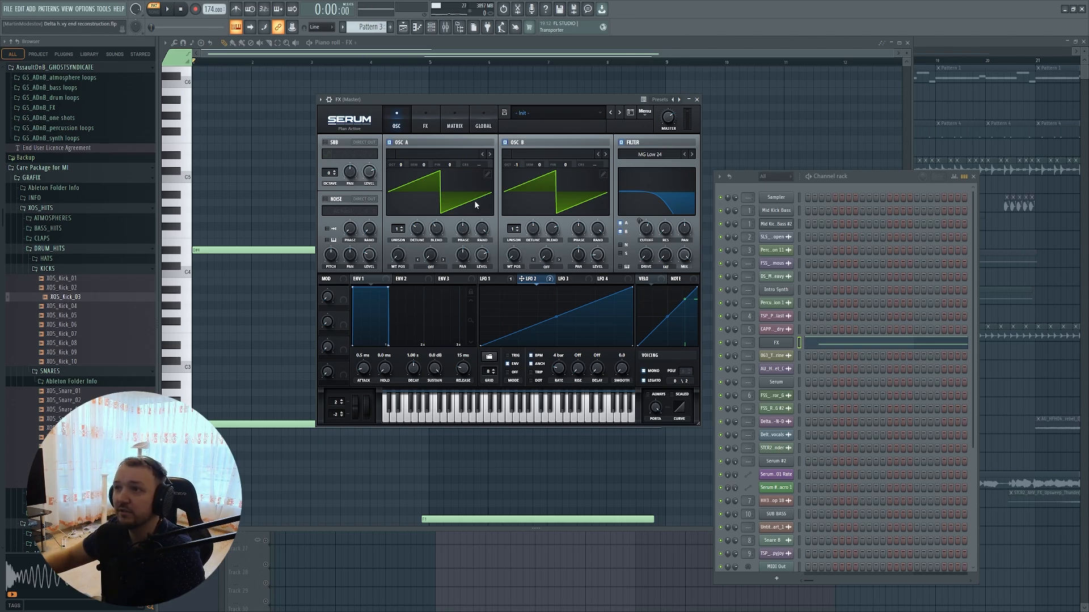
{"action": "left_click_drag", "start_coordinate": [540, 103], "coordinate": [555, 105]}
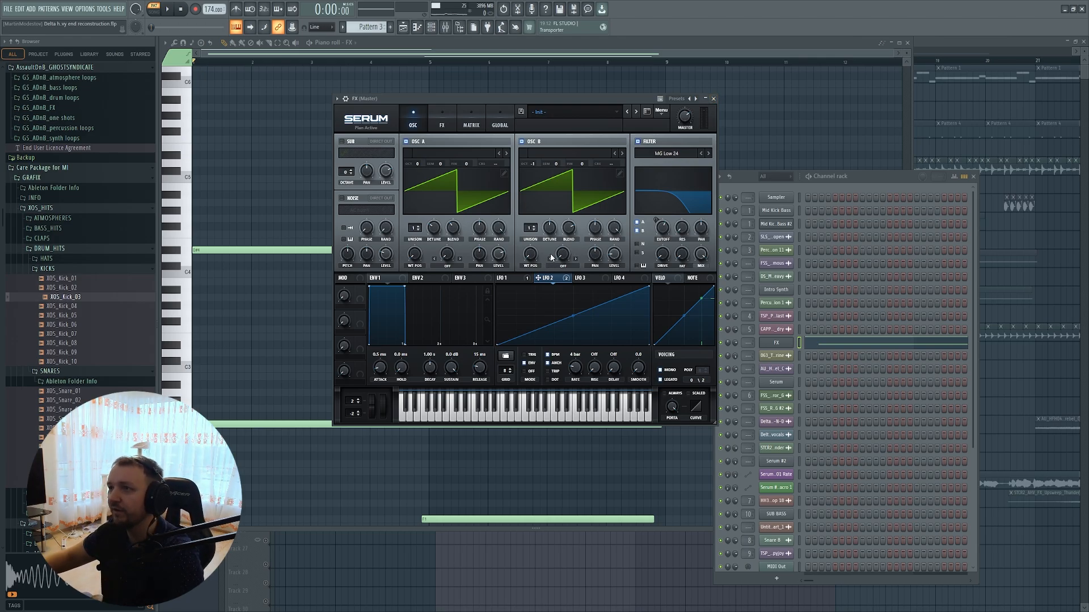
{"action": "key", "text": "space"}
{"action": "key", "text": "space"}
- Return to the playlist, restore all tracks and place the playhead in bar 9
{"action": "left_click", "coordinate": [1002, 389]}
{"action": "scroll", "coordinate": [533, 327], "scroll_direction": "down", "scroll_amount": 2}
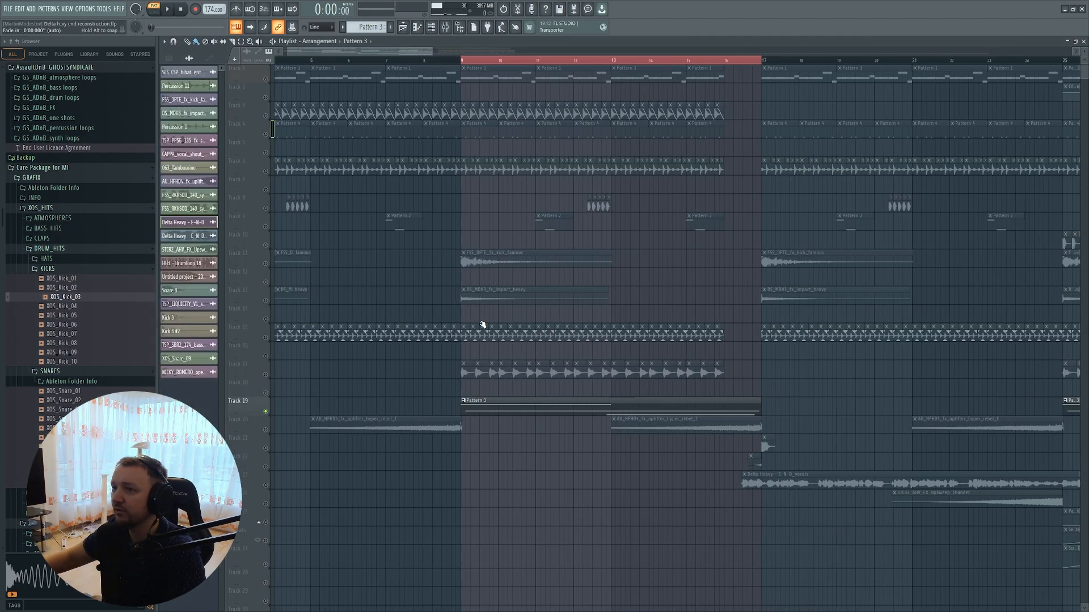
{"action": "scroll", "coordinate": [483, 325], "scroll_direction": "down", "scroll_amount": 1}
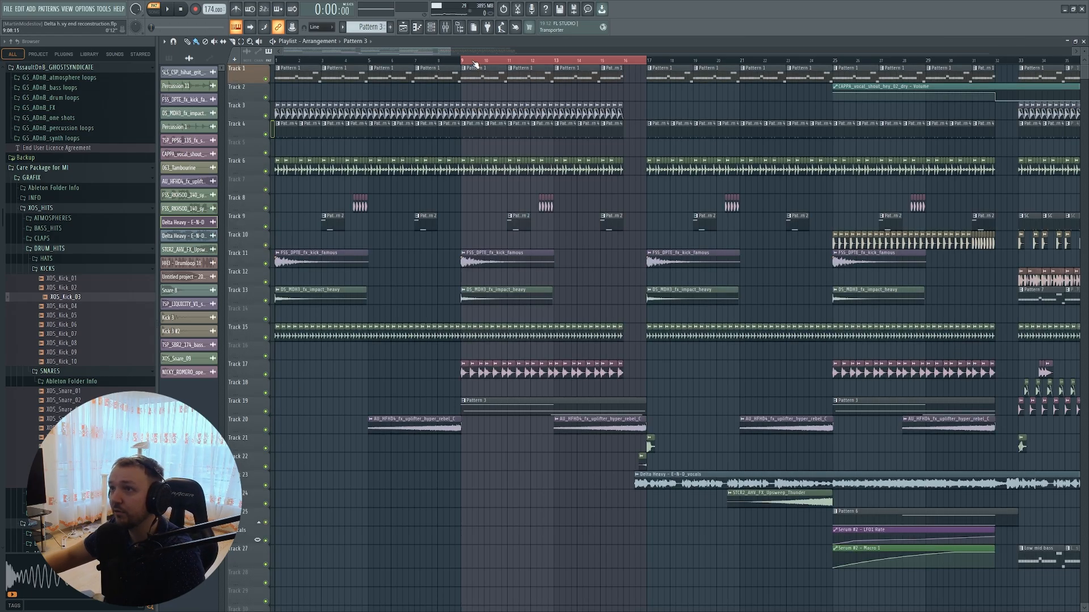
{"action": "left_click", "coordinate": [475, 64]}
{"action": "scroll", "coordinate": [272, 225], "scroll_direction": "up", "scroll_amount": 3}
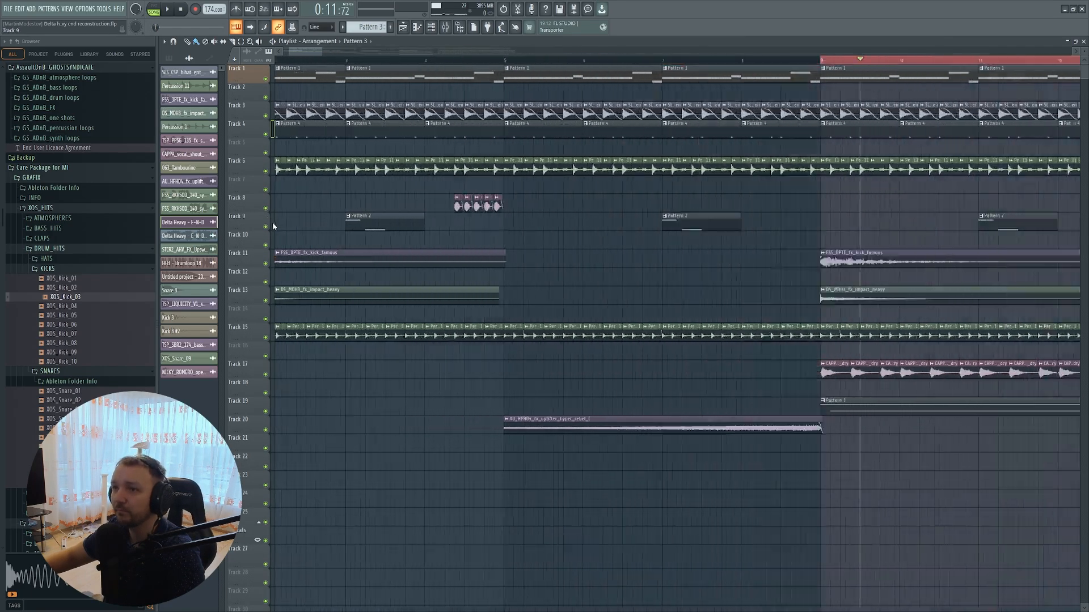
- Isolate Track 9, play it from bar 3 and open the notes of Pattern 2
{"action": "left_click", "coordinate": [266, 226], "text": "ctrl"}
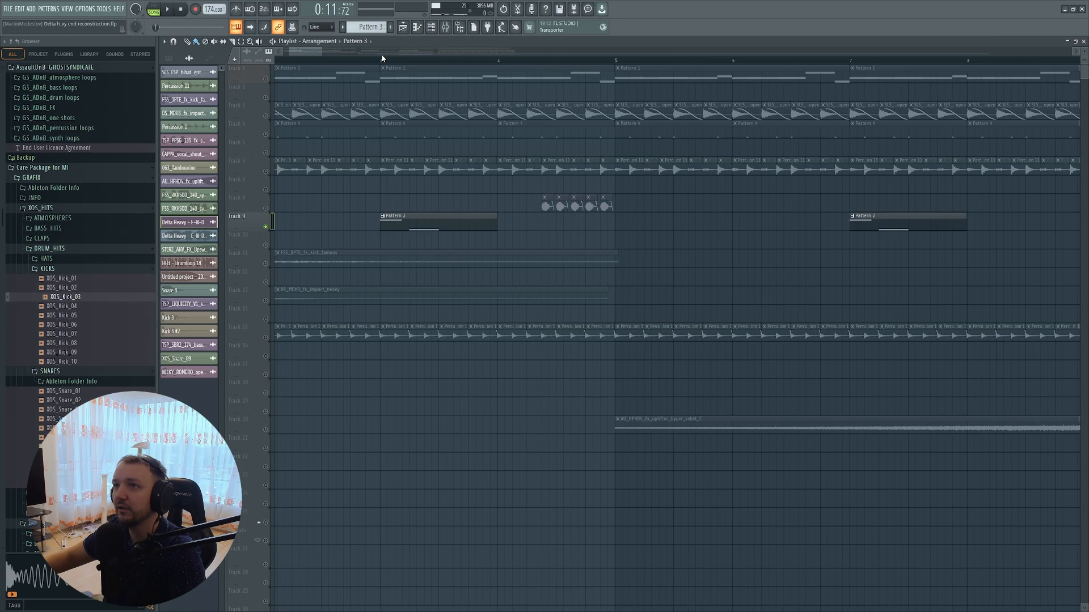
{"action": "left_click", "coordinate": [381, 60]}
{"action": "key", "text": "space"}
{"action": "key", "text": "space"}
{"action": "double_click", "coordinate": [429, 223]}
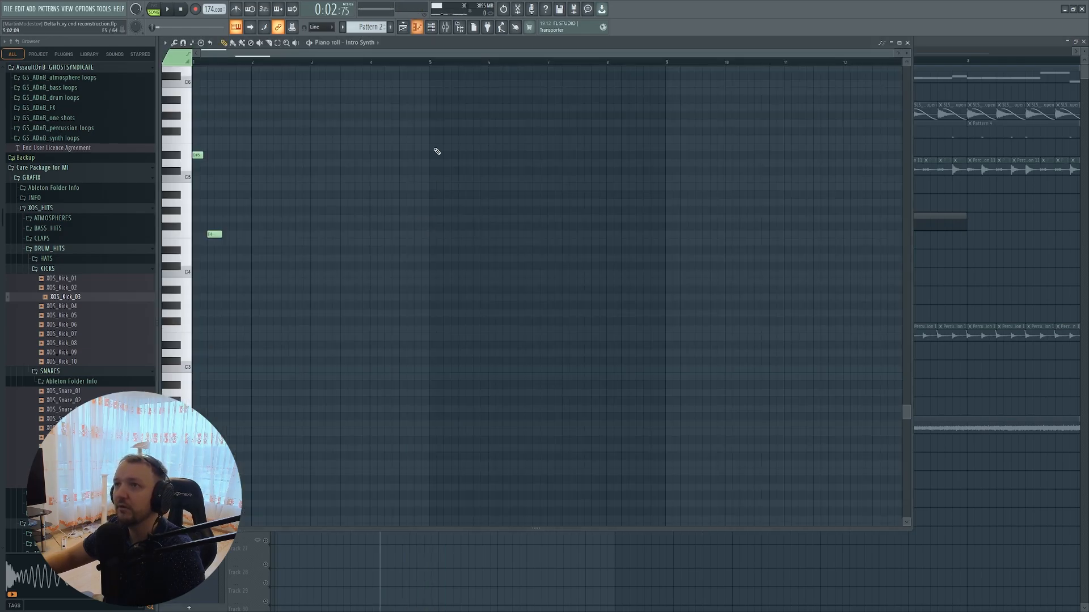
- Open the Intro Synth channel's Serum and move its window clear of the channel rack's names
{"action": "key", "text": "F6"}
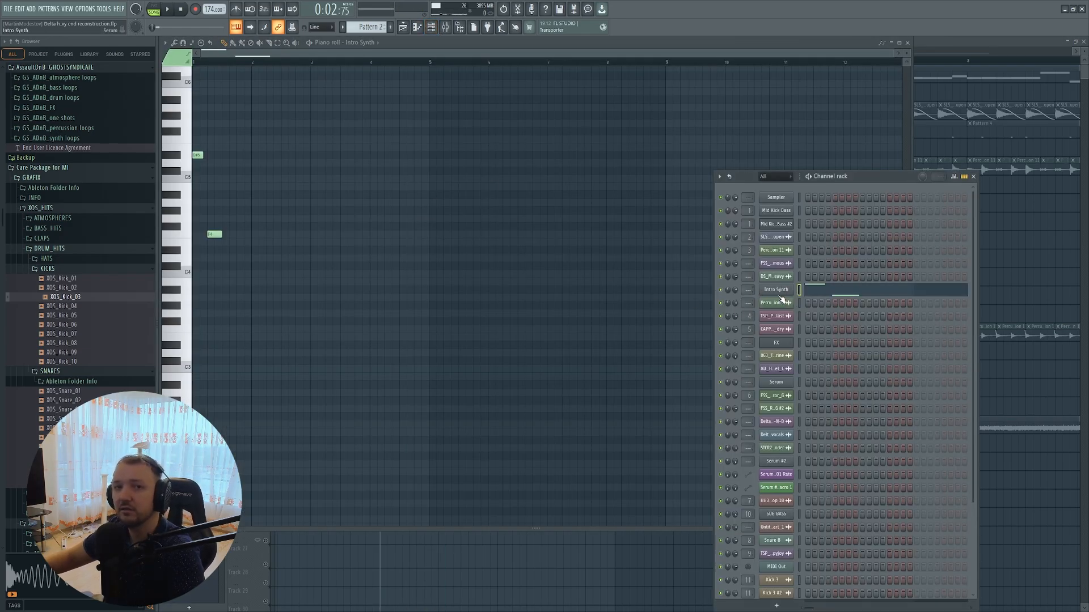
{"action": "left_click", "coordinate": [780, 295]}
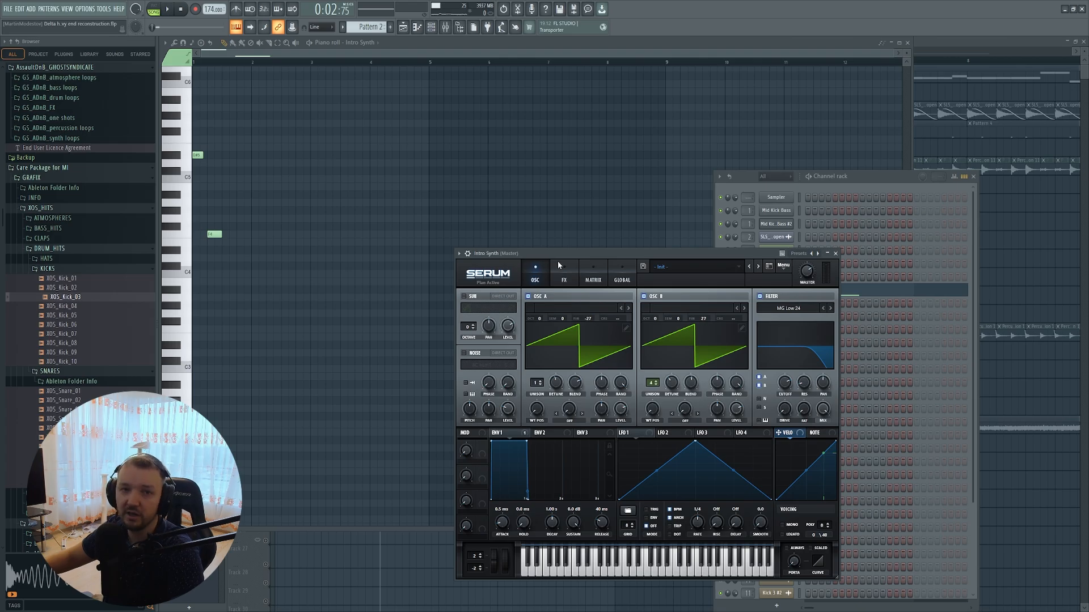
{"action": "left_click_drag", "start_coordinate": [560, 253], "coordinate": [479, 200]}
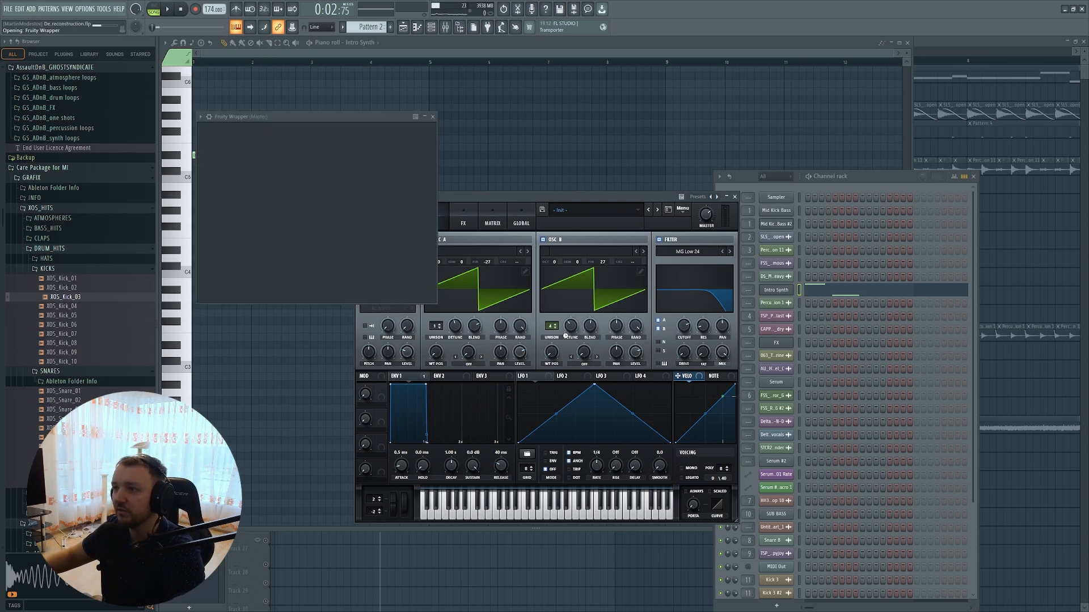
- Audition a few notes on the blank Serum #5 instance and delete its channel from the rack
{"action": "left_click_drag", "start_coordinate": [280, 248], "coordinate": [280, 242]}
{"action": "key", "text": "v"}
{"action": "key", "text": "r"}
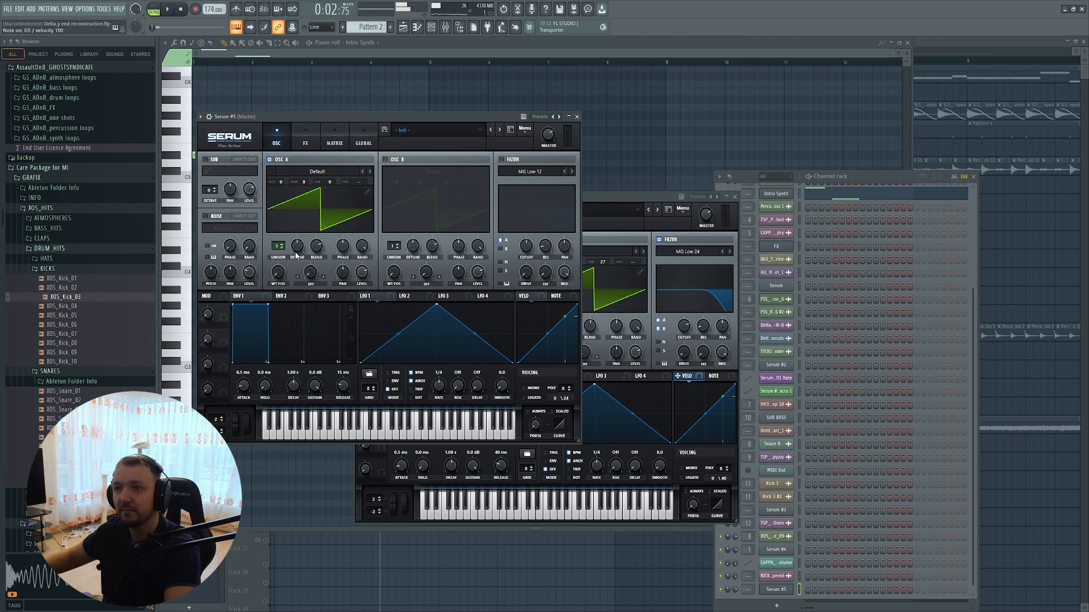
{"action": "key", "text": "t"}
{"action": "key", "text": "r"}
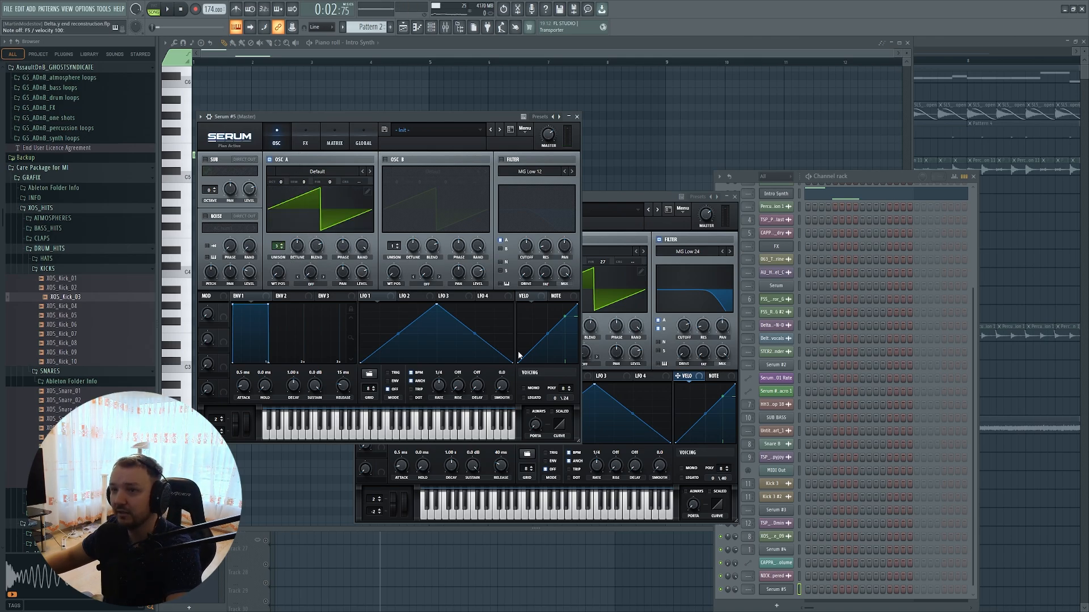
{"action": "left_click", "coordinate": [777, 590]}
{"action": "key", "text": "alt+Delete"}
- Play the Intro Synth notes of Pattern 2, stop playback and return to the playlist
{"action": "key", "text": "space"}
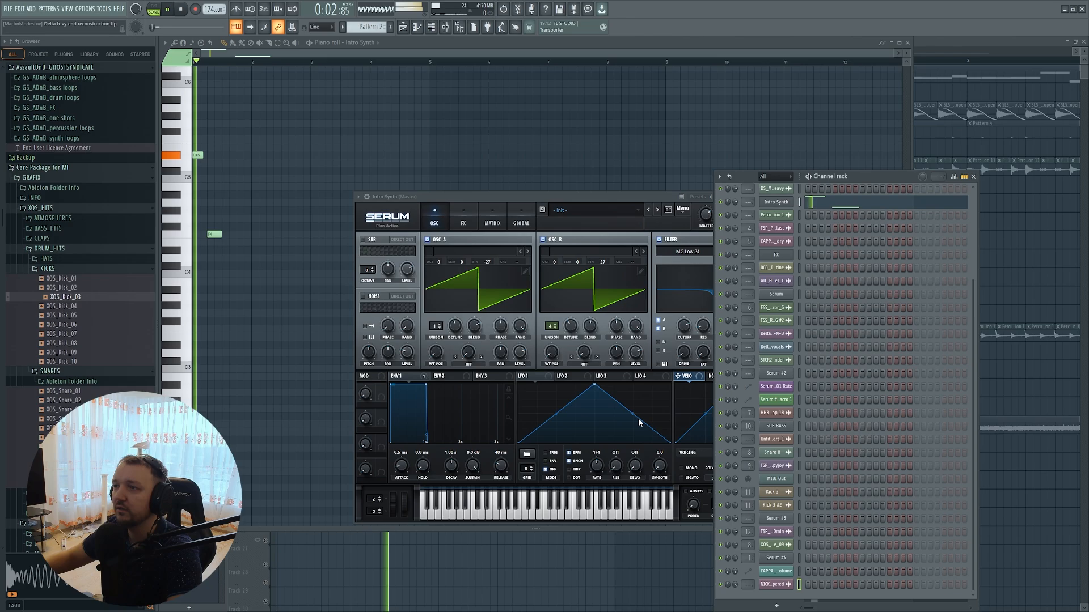
{"action": "key", "text": "space"}
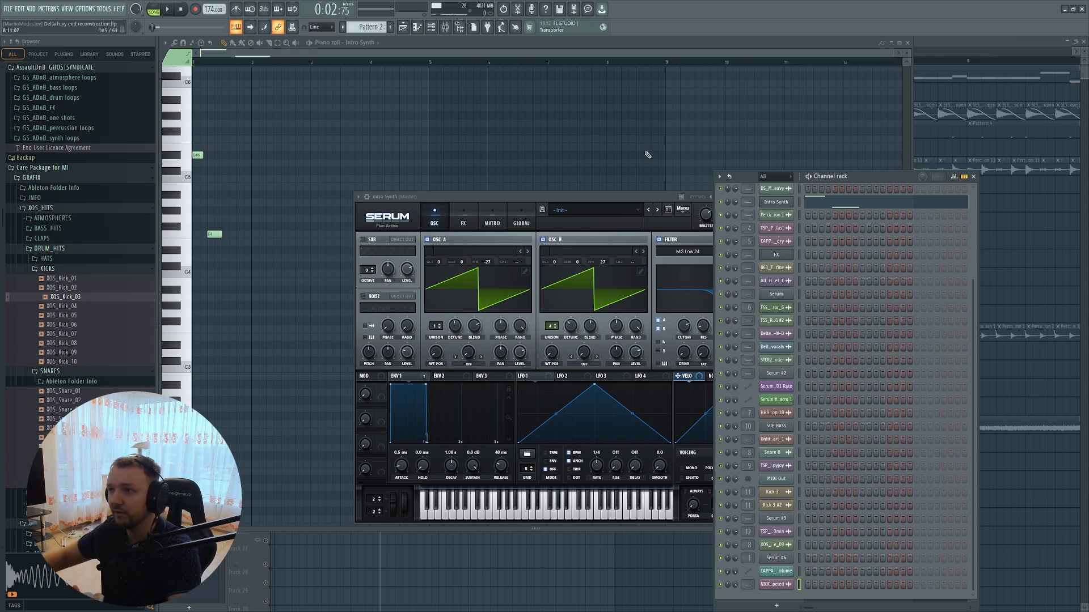
{"action": "key", "text": "space"}
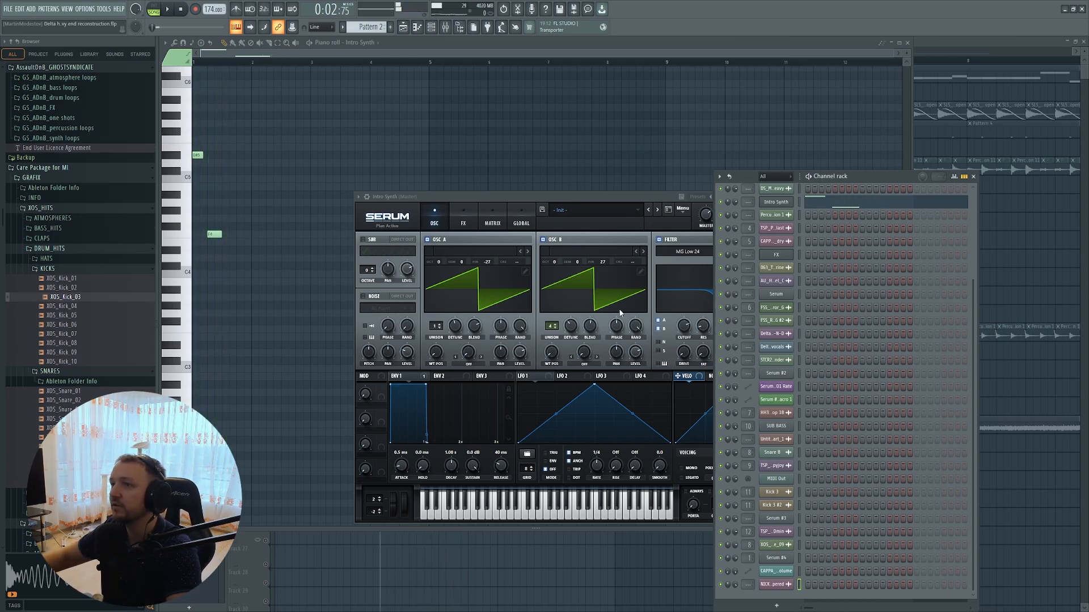
{"action": "right_click", "coordinate": [1035, 523]}
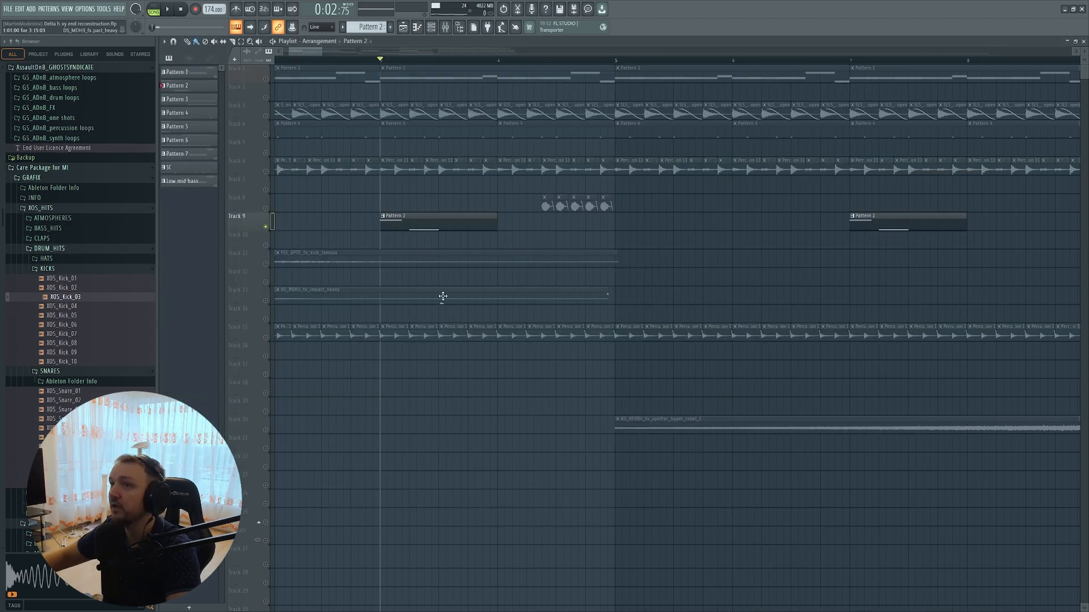
- Isolate Track 8, play bar 4 as a time selection, clear the selection and stop playback
{"action": "scroll", "coordinate": [443, 297], "scroll_direction": "down", "scroll_amount": 4}
{"action": "right_click", "coordinate": [267, 208]}
{"action": "scroll", "coordinate": [529, 211], "scroll_direction": "up", "scroll_amount": 5}
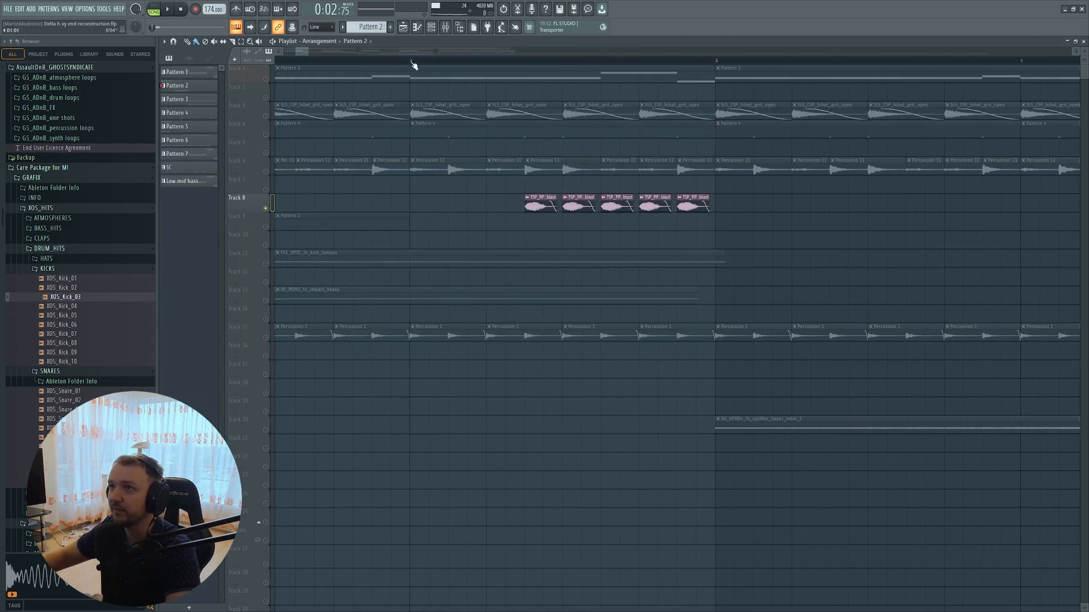
{"action": "left_click_drag", "start_coordinate": [411, 62], "coordinate": [715, 83]}
{"action": "key", "text": "space"}
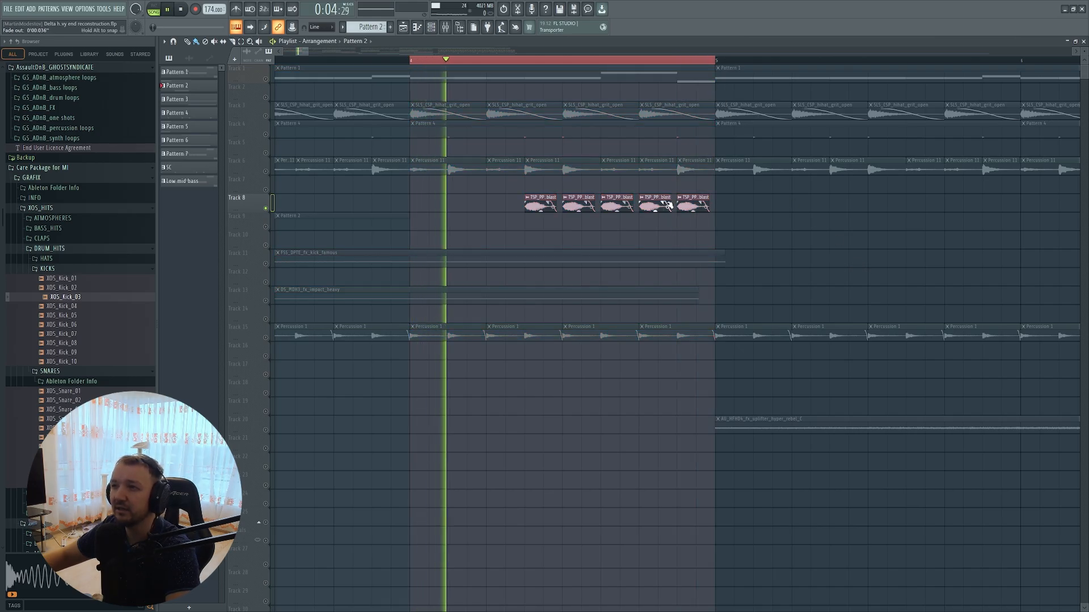
{"action": "right_click", "coordinate": [613, 64]}
{"action": "key", "text": "space"}
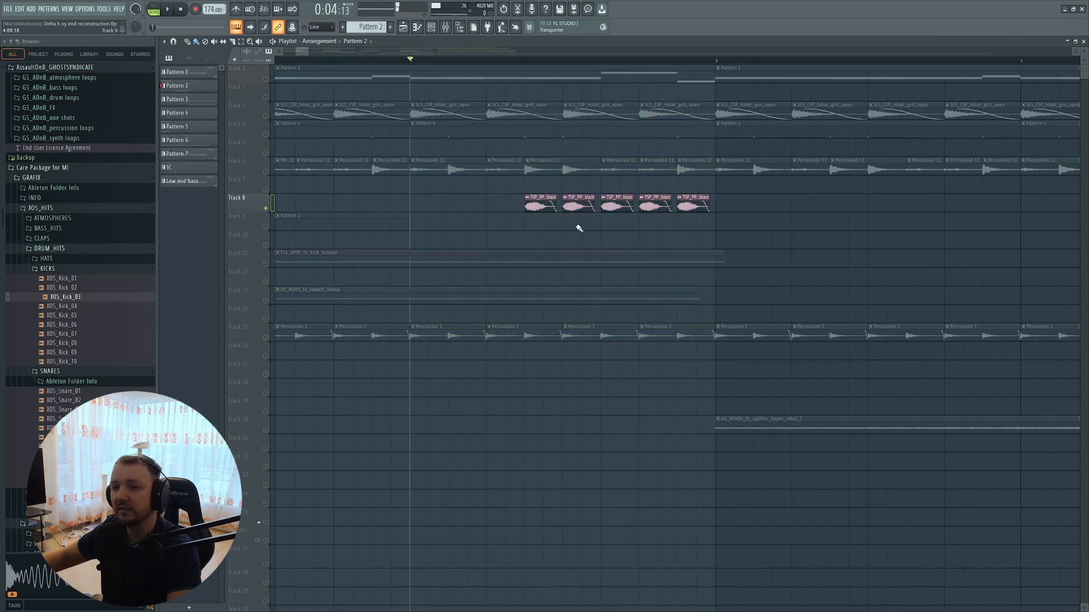
- Open the lazer blast clip's settings from Track 8, route it to the Master, preview the sample and close the settings
{"action": "scroll", "coordinate": [397, 295], "scroll_direction": "down", "scroll_amount": 6}
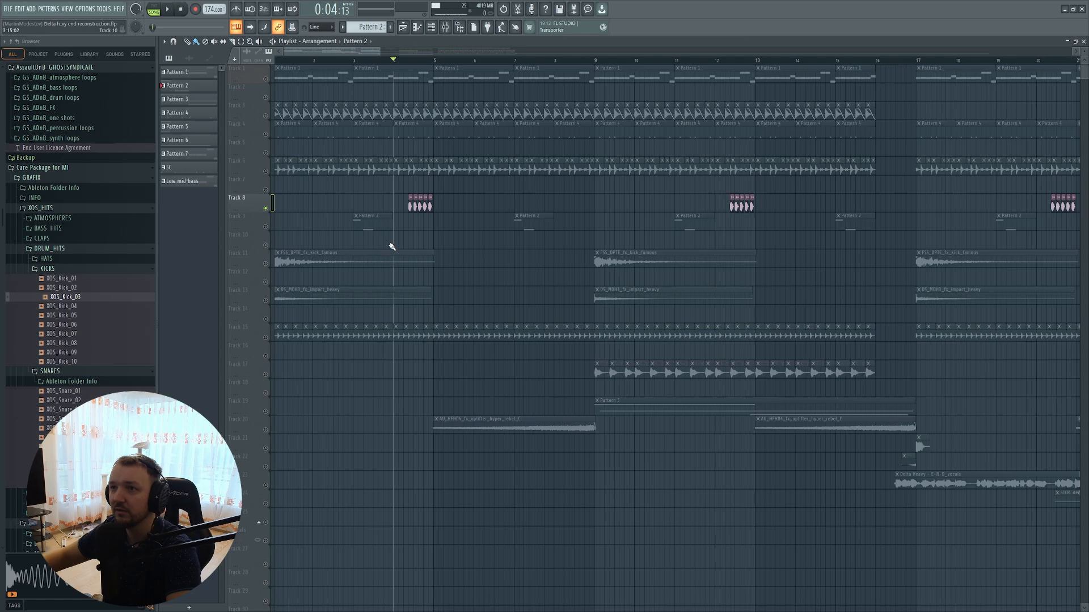
{"action": "scroll", "coordinate": [394, 241], "scroll_direction": "up", "scroll_amount": 7}
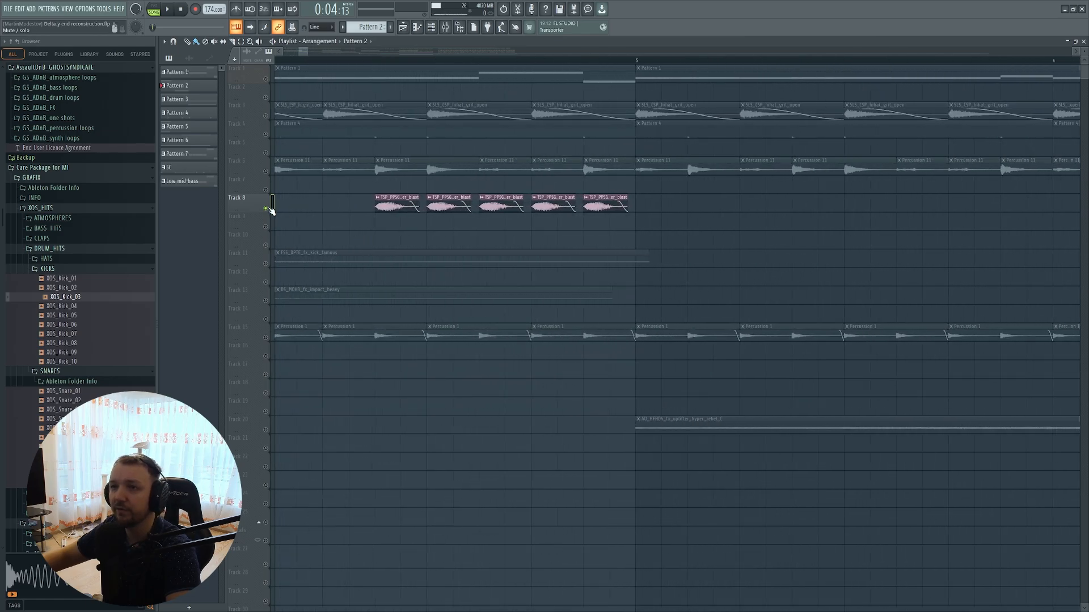
{"action": "scroll", "coordinate": [363, 249], "scroll_direction": "down", "scroll_amount": 4}
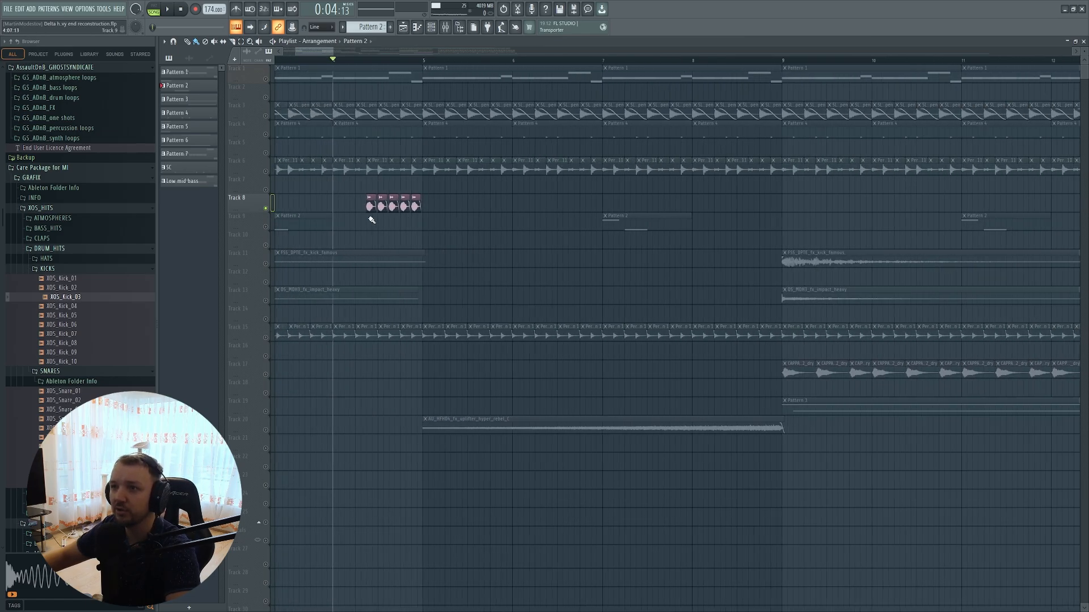
{"action": "scroll", "coordinate": [371, 220], "scroll_direction": "up", "scroll_amount": 4}
{"action": "double_click", "coordinate": [402, 203]}
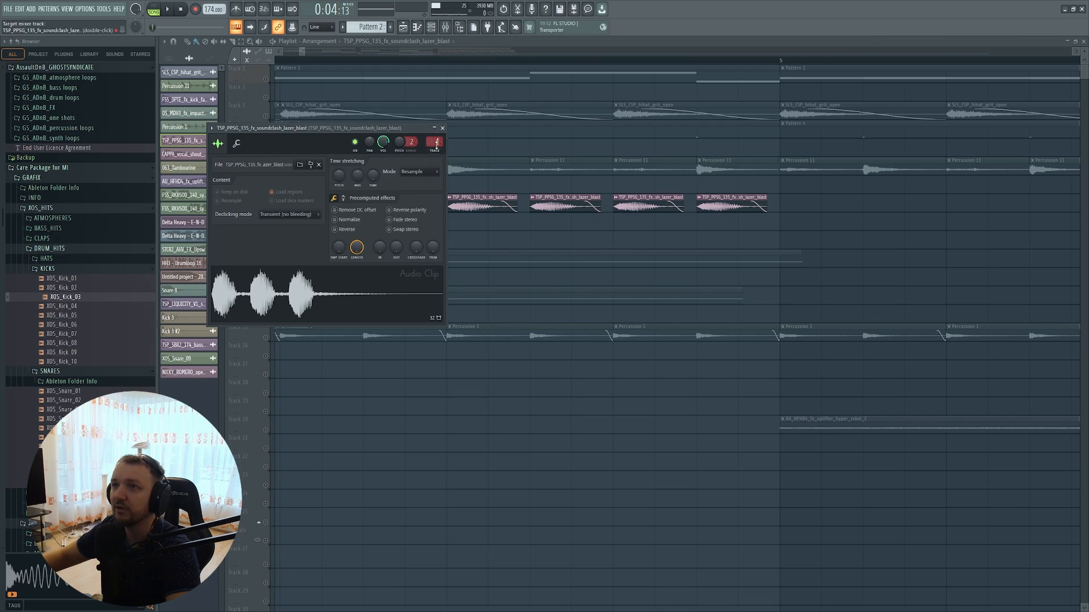
{"action": "left_click_drag", "start_coordinate": [436, 144], "coordinate": [436, 168]}
{"action": "left_click", "coordinate": [350, 298]}
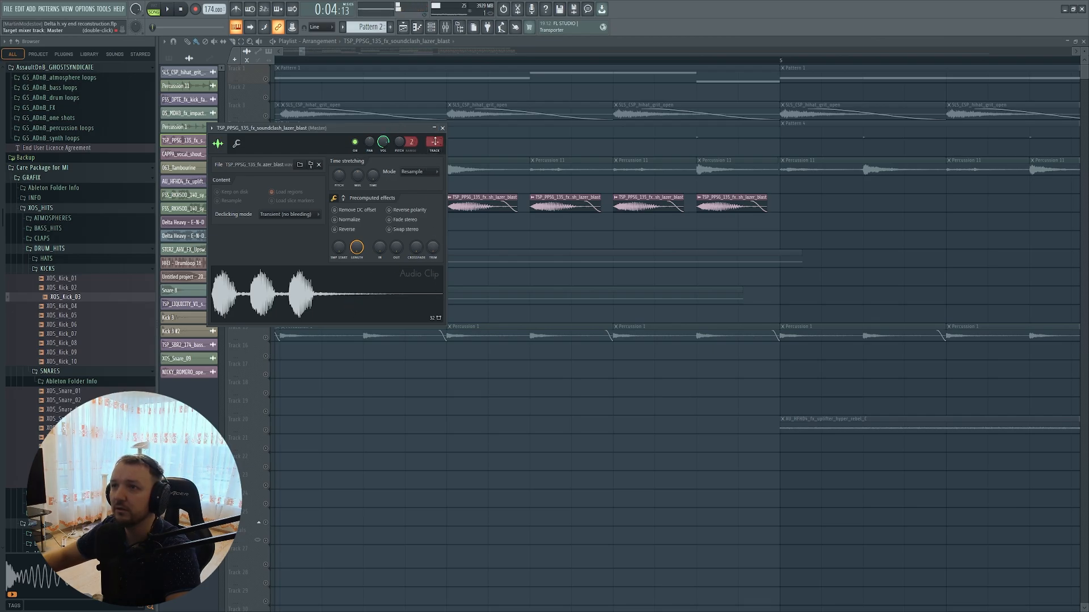
{"action": "key", "text": "Escape"}
- Restore all playlist tracks after the Track 8 solo
{"action": "scroll", "coordinate": [486, 250], "scroll_direction": "down", "scroll_amount": 3}
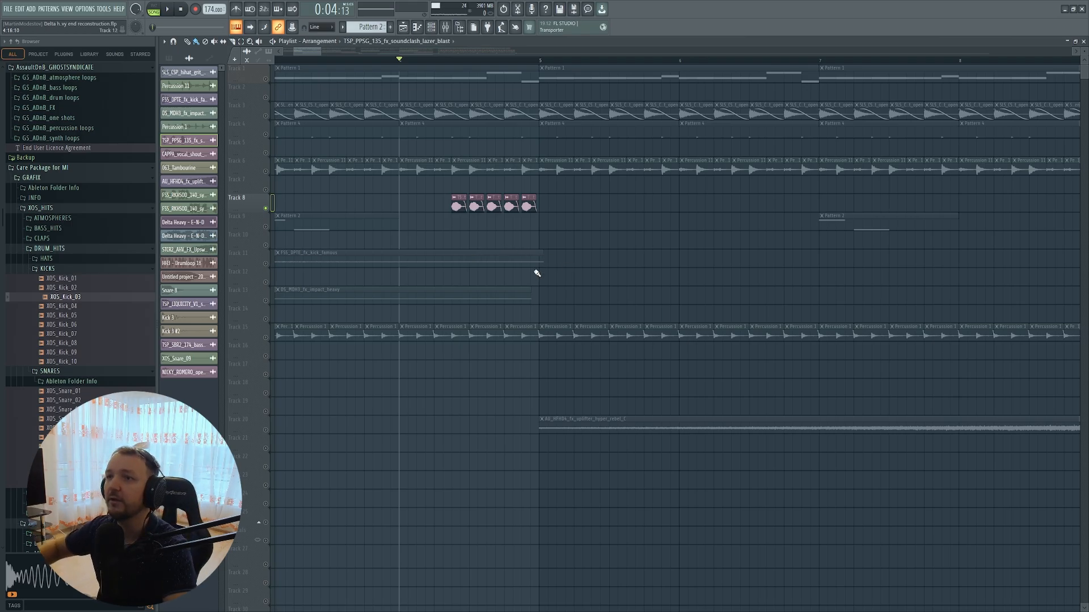
{"action": "left_click", "coordinate": [267, 207], "text": "ctrl"}
{"action": "scroll", "coordinate": [585, 243], "scroll_direction": "down", "scroll_amount": 3}
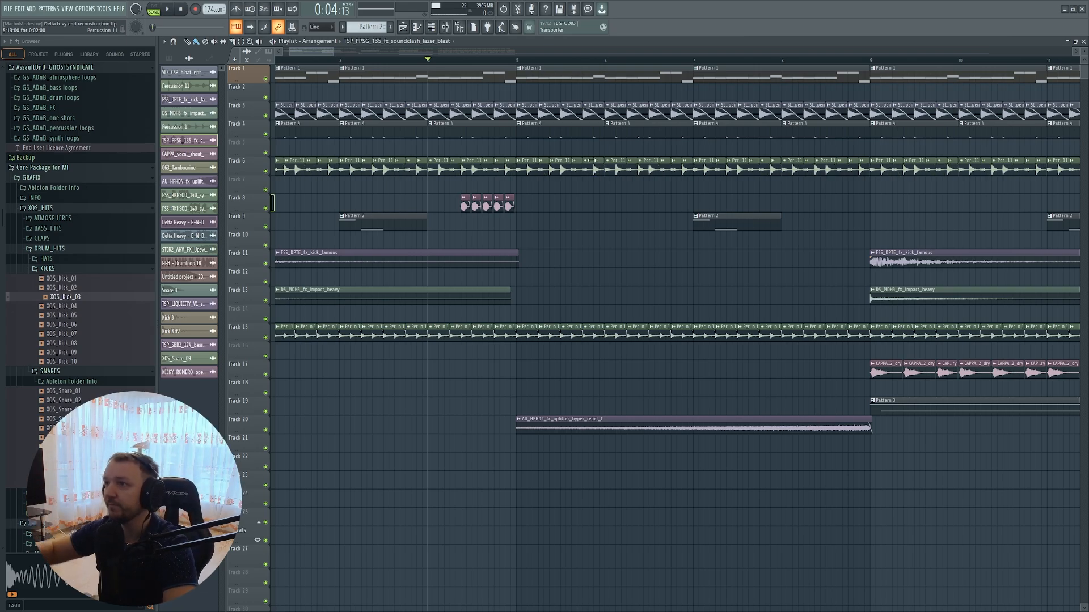
{"action": "scroll", "coordinate": [564, 238], "scroll_direction": "down", "scroll_amount": 3}
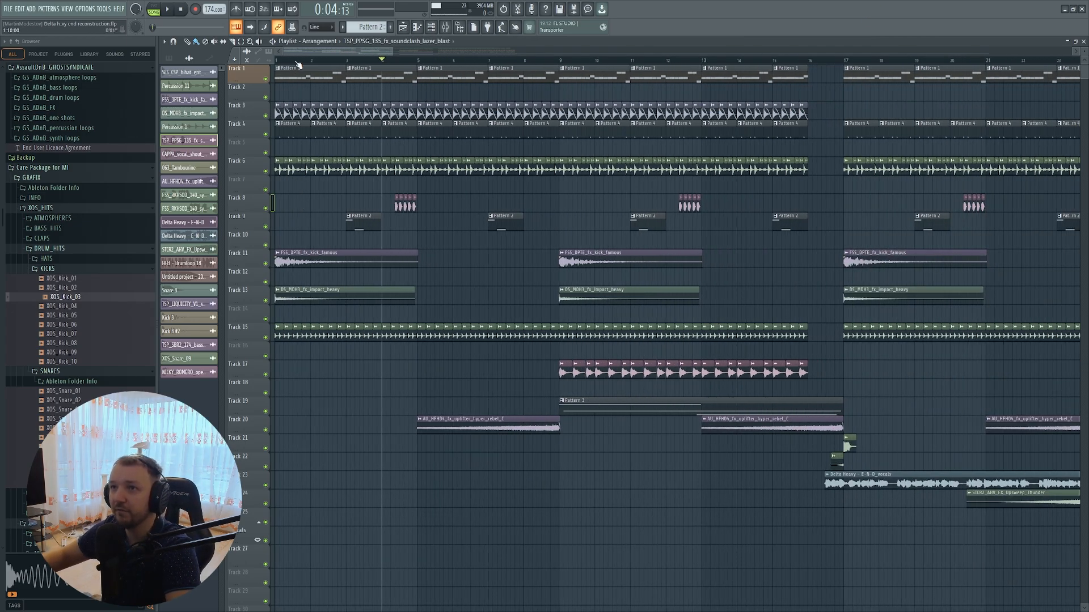
- Play only Tracks 8 and 9 from bar 1, add Track 1 during playback and stop
{"action": "left_click", "coordinate": [276, 60]}
{"action": "right_click", "coordinate": [266, 227]}
{"action": "left_click", "coordinate": [266, 208]}
{"action": "key", "text": "space"}
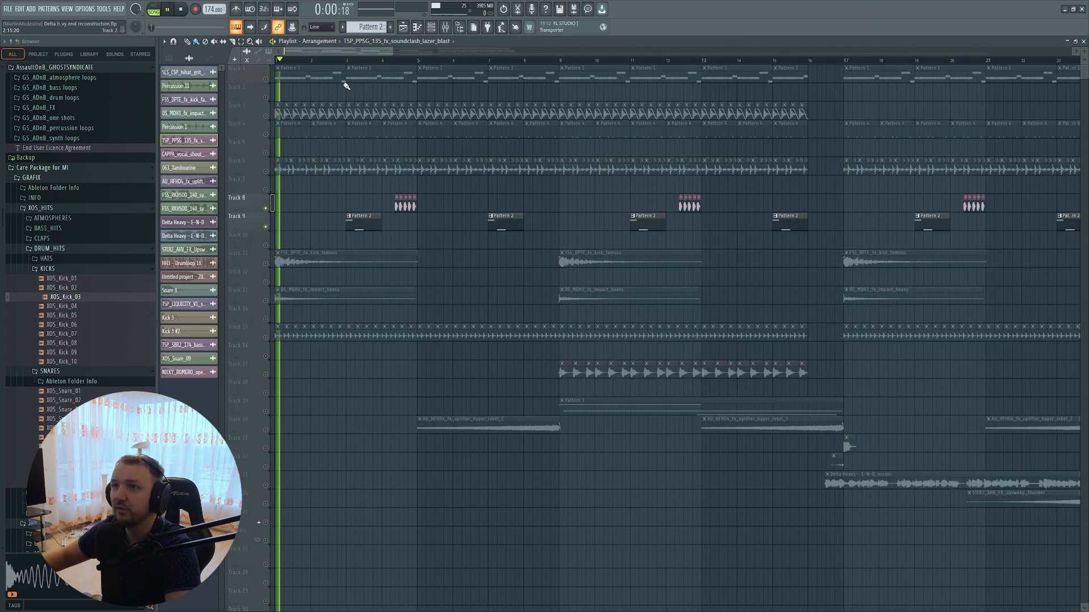
{"action": "left_click", "coordinate": [266, 79]}
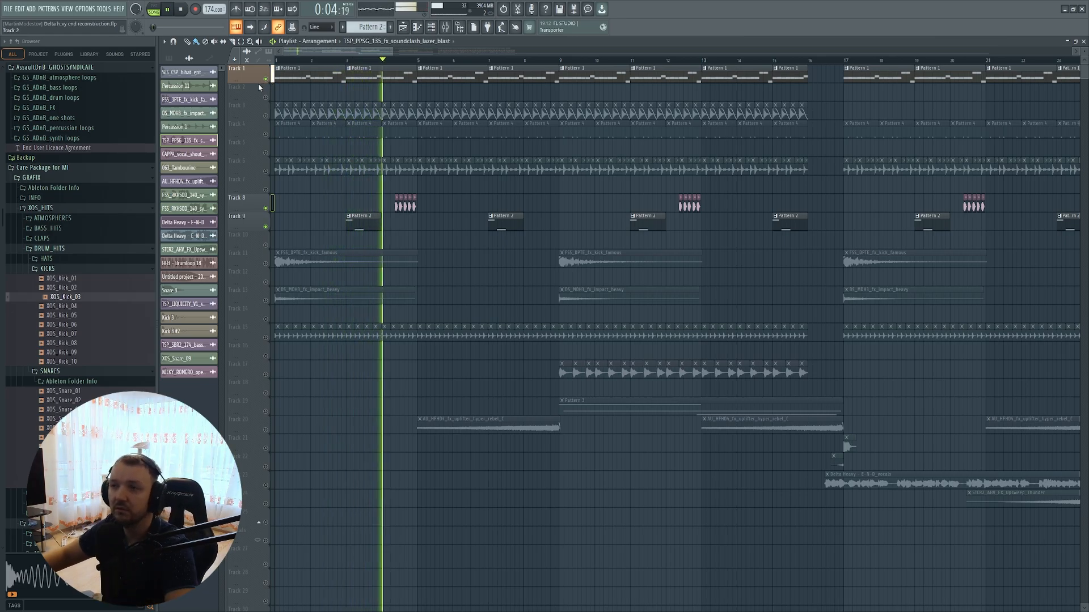
{"action": "key", "text": "space"}
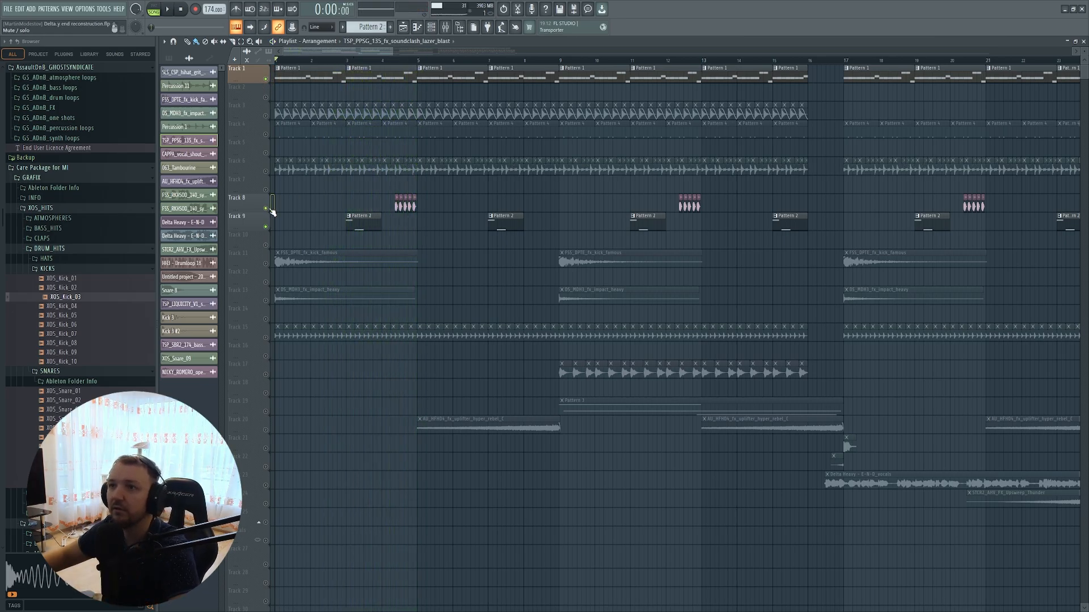
- Restore all tracks and play the full arrangement from bar 4 to hear Track 8's lazer blasts in context
{"action": "right_click", "coordinate": [266, 208]}
{"action": "right_click", "coordinate": [266, 208]}
{"action": "key", "text": "space"}
{"action": "scroll", "coordinate": [416, 92], "scroll_direction": "up", "scroll_amount": 4}
{"action": "left_click", "coordinate": [356, 60]}
{"action": "scroll", "coordinate": [359, 170], "scroll_direction": "up", "scroll_amount": 1}
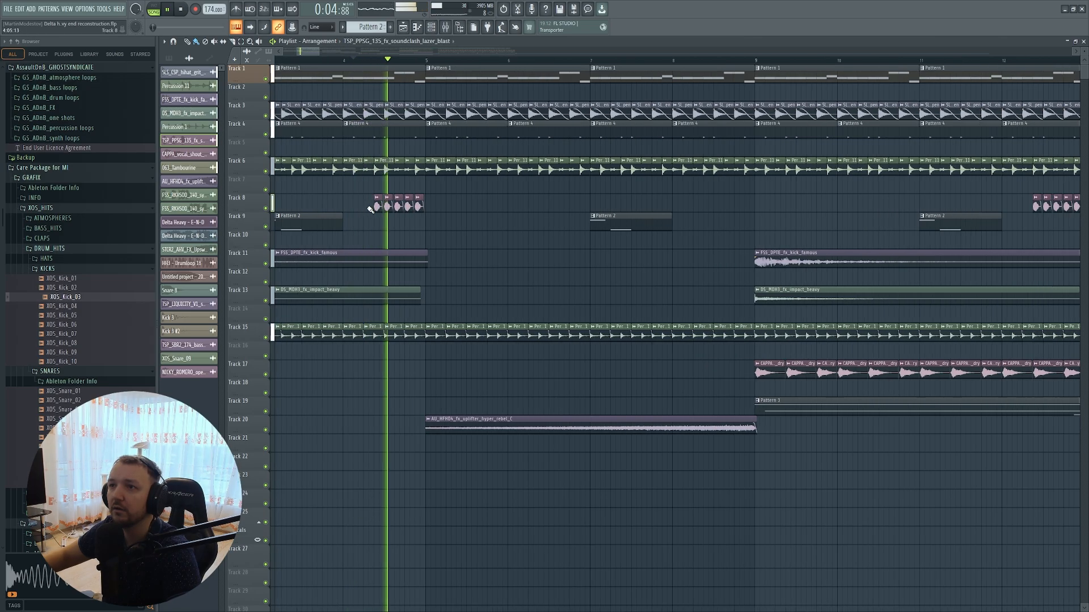
{"action": "scroll", "coordinate": [369, 210], "scroll_direction": "up", "scroll_amount": 2}
{"action": "key", "text": "space"}
- Check the lazer blast clip's settings, close them and replay the full arrangement from bar 4
{"action": "double_click", "coordinate": [396, 205]}
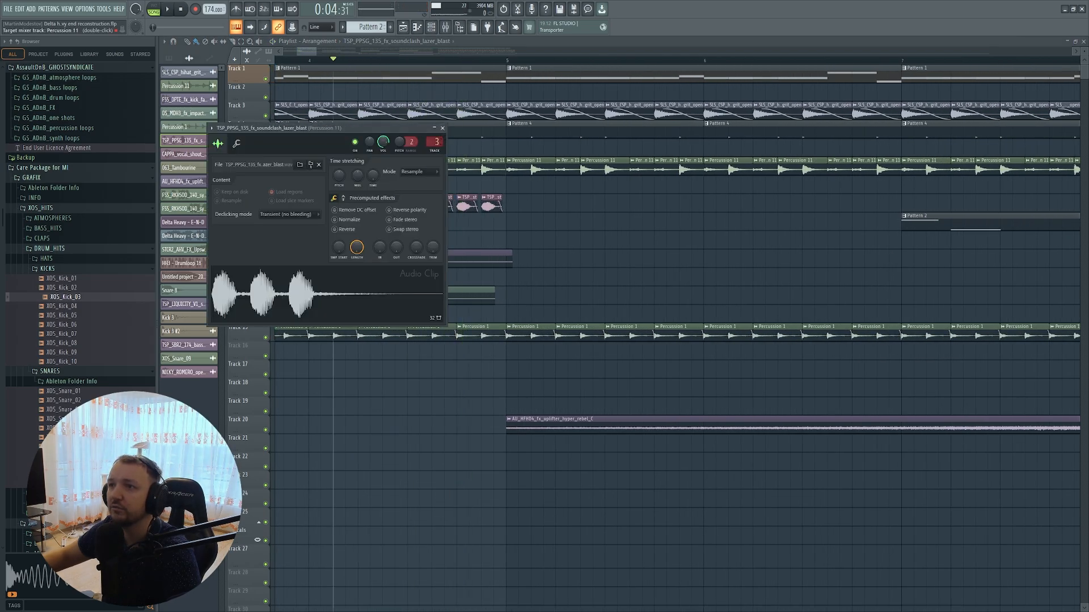
{"action": "left_click", "coordinate": [442, 128]}
{"action": "key", "text": "space"}
{"action": "scroll", "coordinate": [554, 210], "scroll_direction": "down", "scroll_amount": 3}
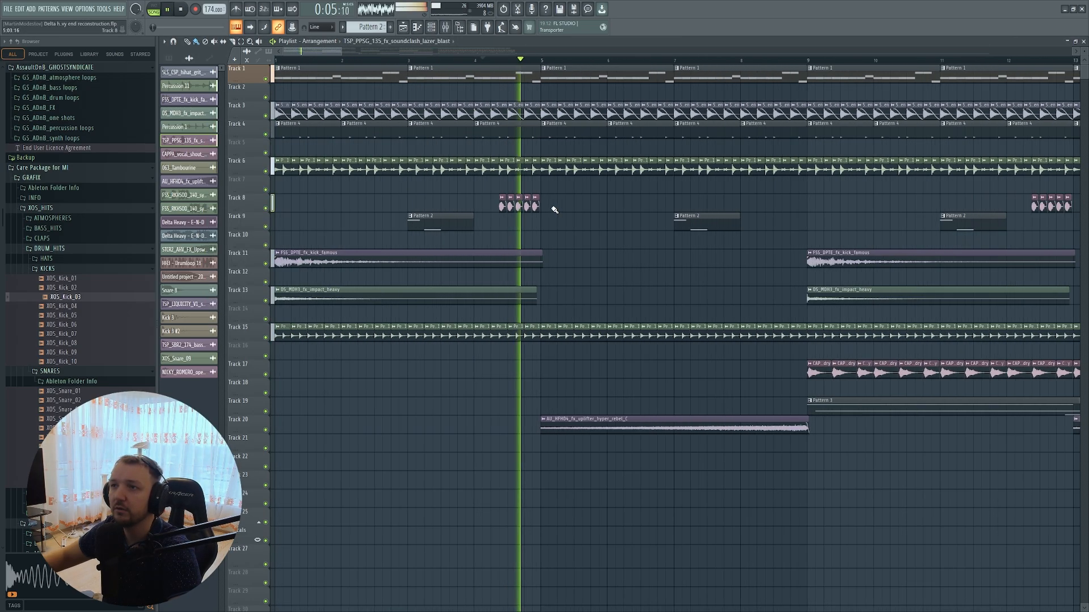
{"action": "scroll", "coordinate": [555, 210], "scroll_direction": "down", "scroll_amount": 4}
{"action": "key", "text": "space"}
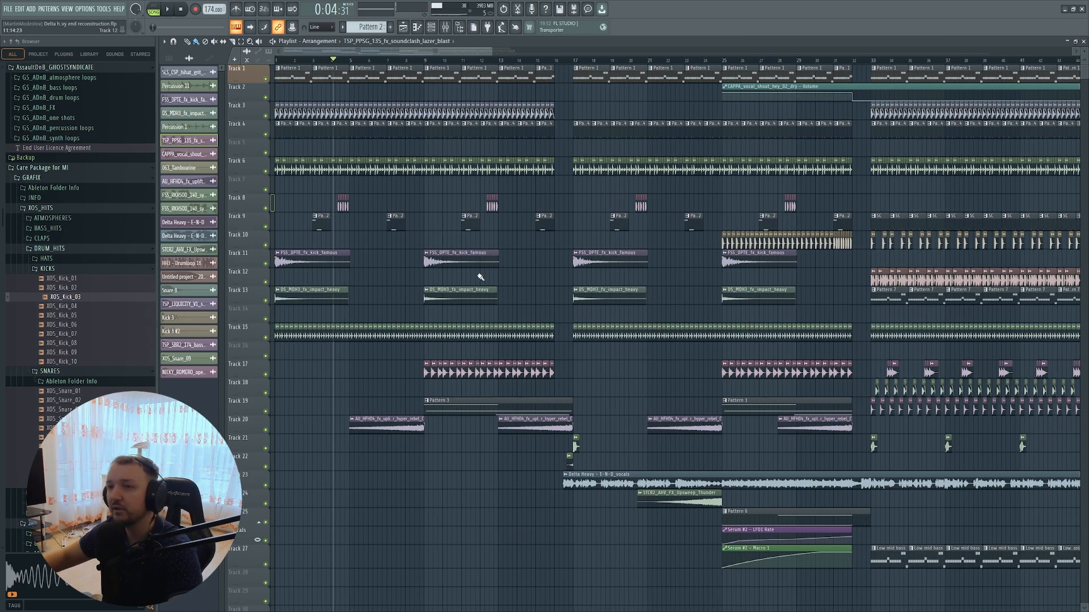
- Place the playhead at bar 13, play the full arrangement from there and stop
{"action": "left_click", "coordinate": [498, 58]}
{"action": "scroll", "coordinate": [530, 146], "scroll_direction": "up", "scroll_amount": 2}
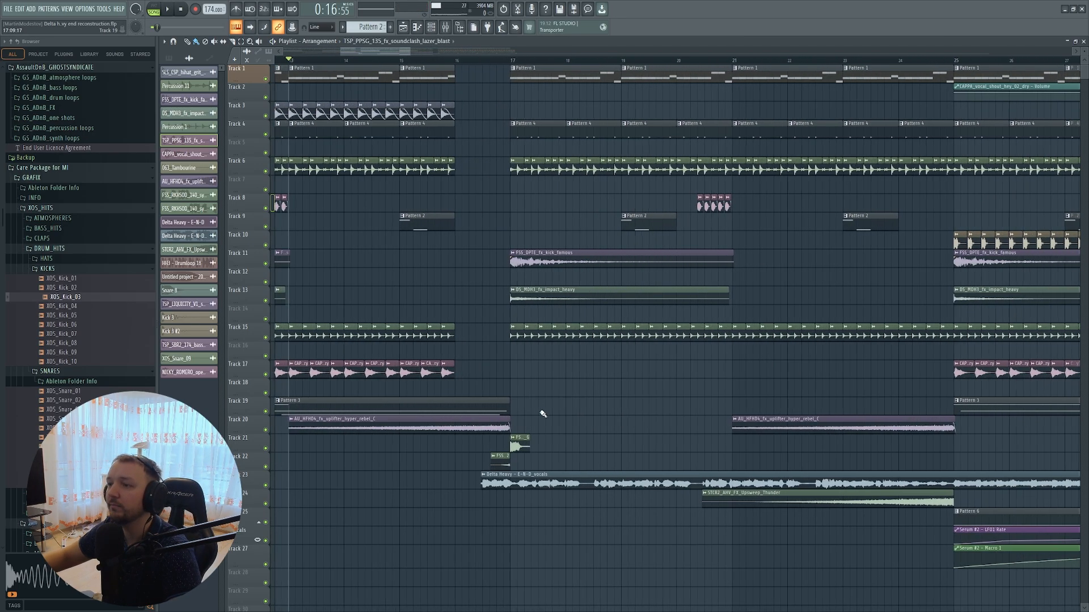
{"action": "key", "text": "space"}
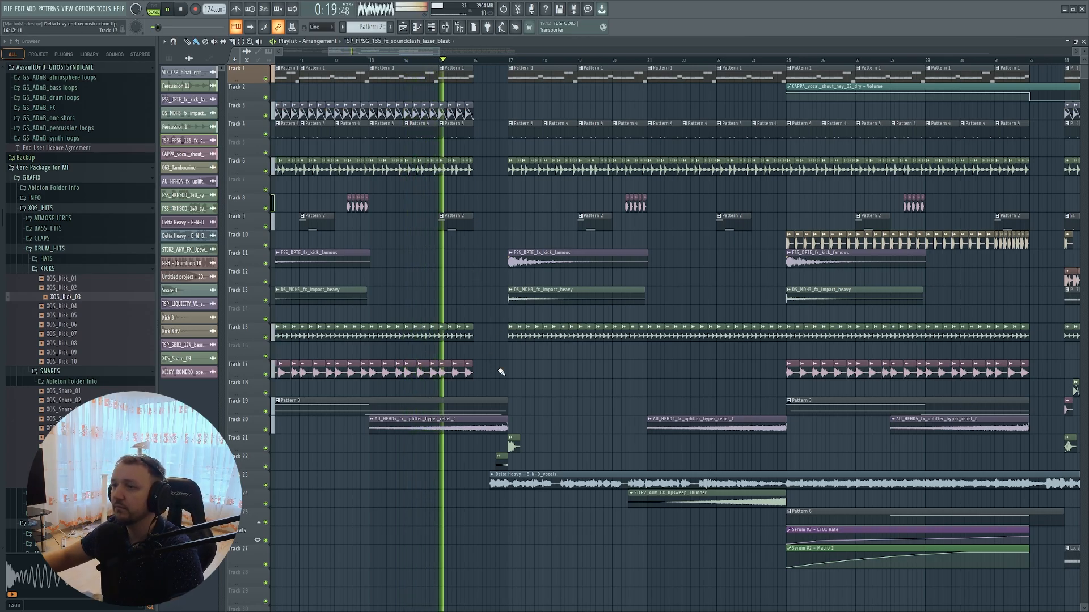
{"action": "key", "text": "space"}
- Open the settings of Track 17's CAPPA_vocal_shout_hey_02_dry clip at bar 9 and reposition their window
{"action": "scroll", "coordinate": [431, 379], "scroll_direction": "down", "scroll_amount": 4}
{"action": "scroll", "coordinate": [367, 389], "scroll_direction": "up", "scroll_amount": 5}
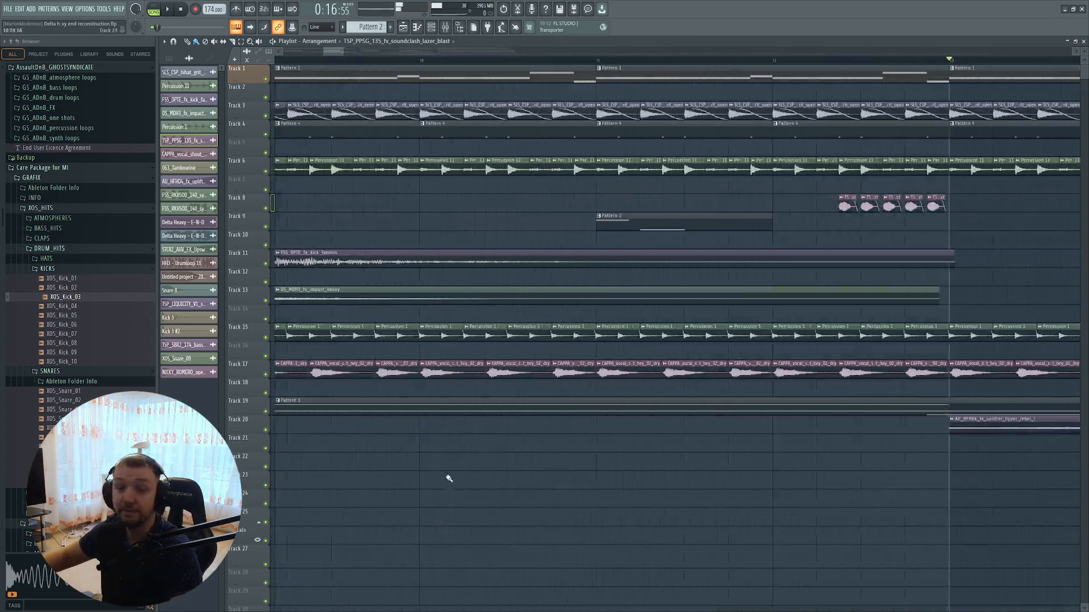
{"action": "scroll", "coordinate": [328, 379], "scroll_direction": "up", "scroll_amount": 3}
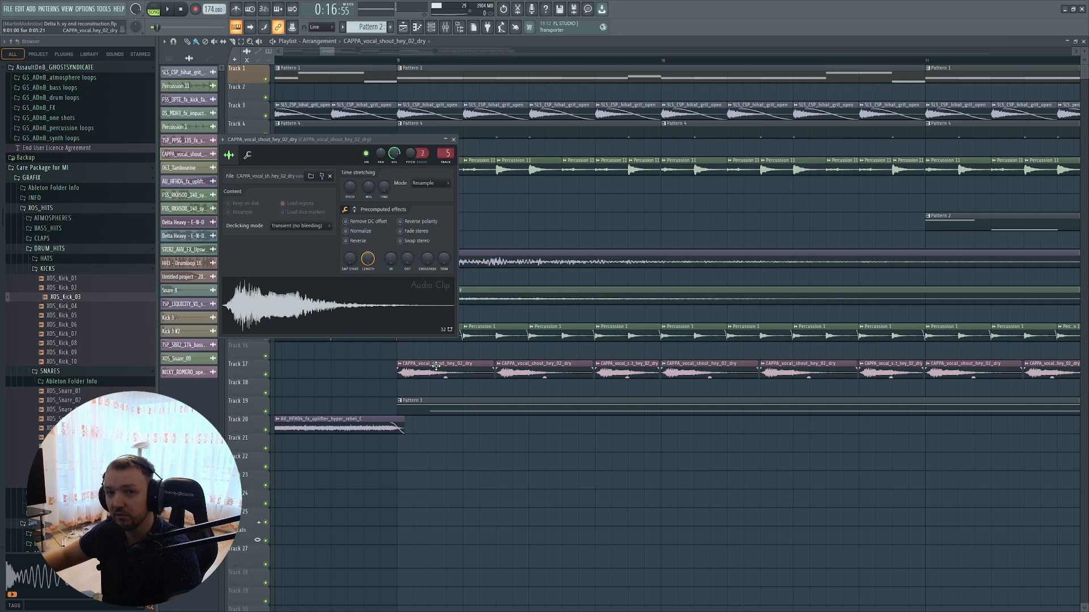
{"action": "double_click", "coordinate": [436, 371]}
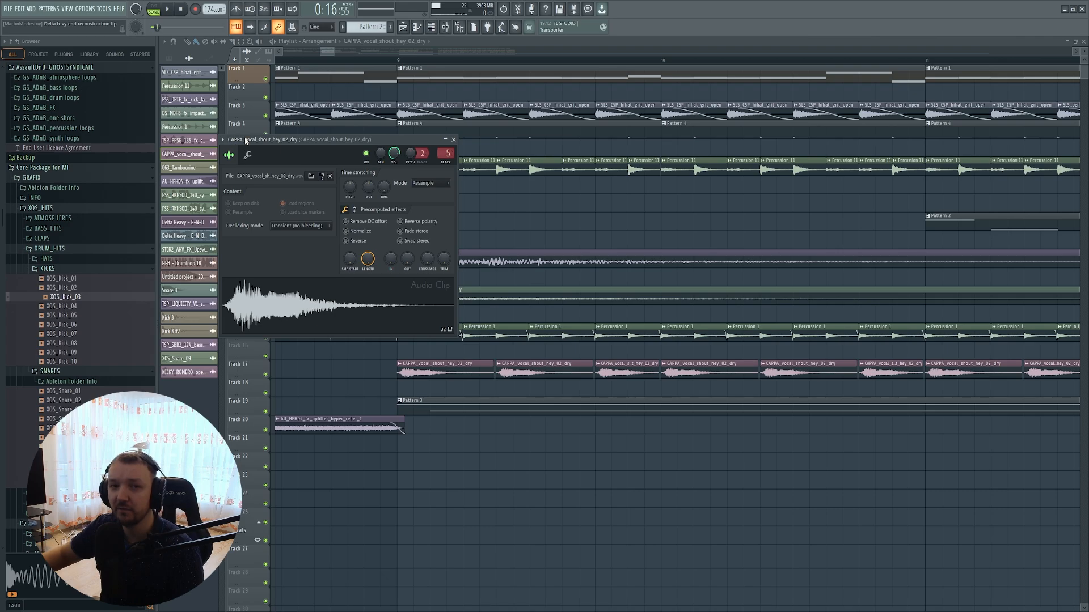
{"action": "left_click_drag", "start_coordinate": [247, 143], "coordinate": [314, 185]}
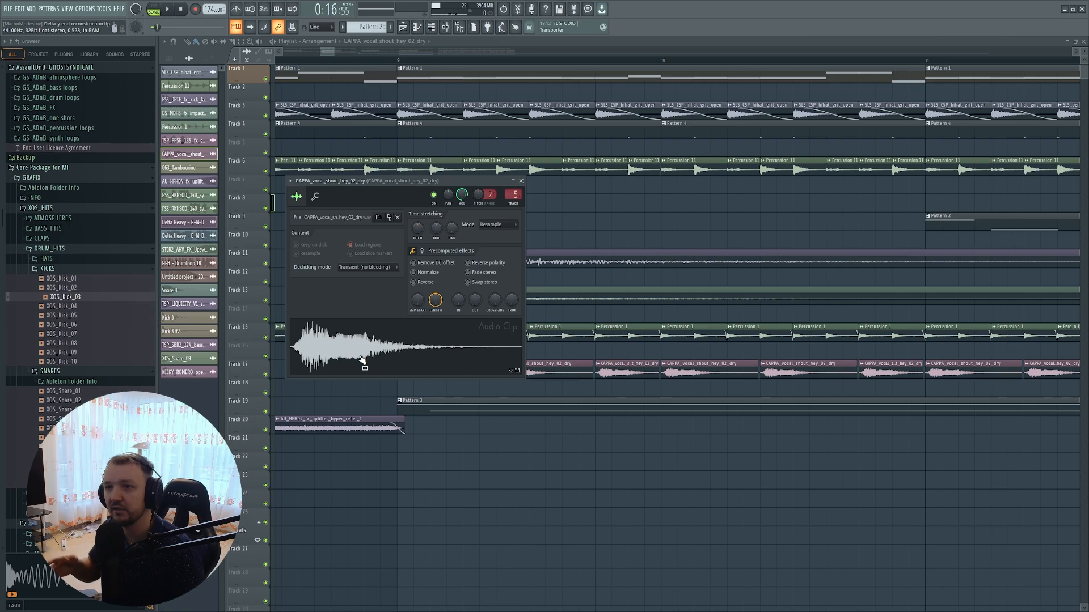
- Compare the vocal shout sample with Mod X offsets of 6% and -37%, and close the clip's settings
{"action": "left_click", "coordinate": [313, 197]}
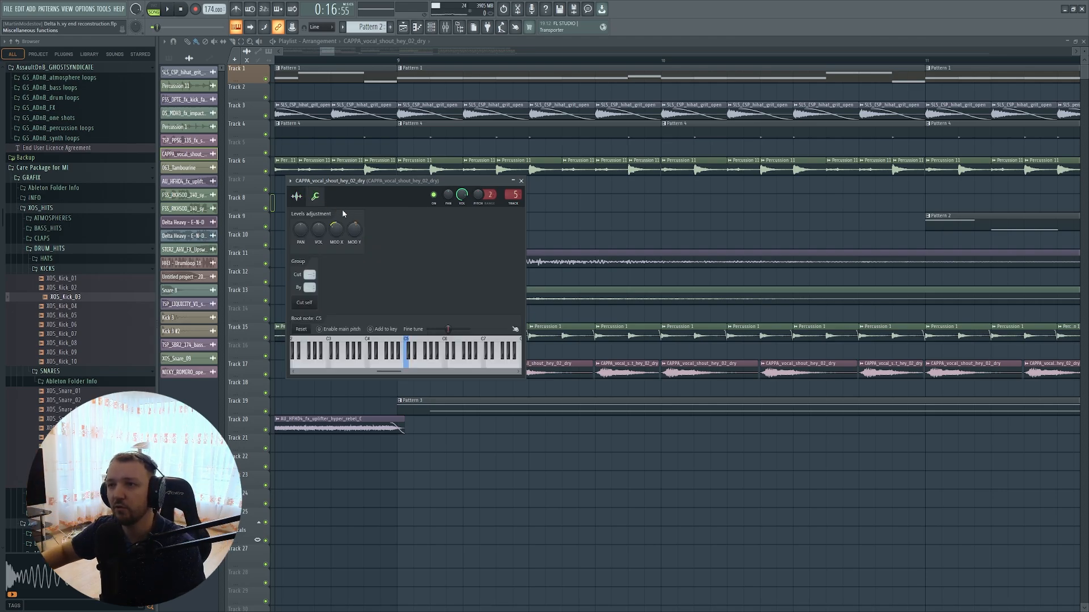
{"action": "left_click", "coordinate": [296, 196]}
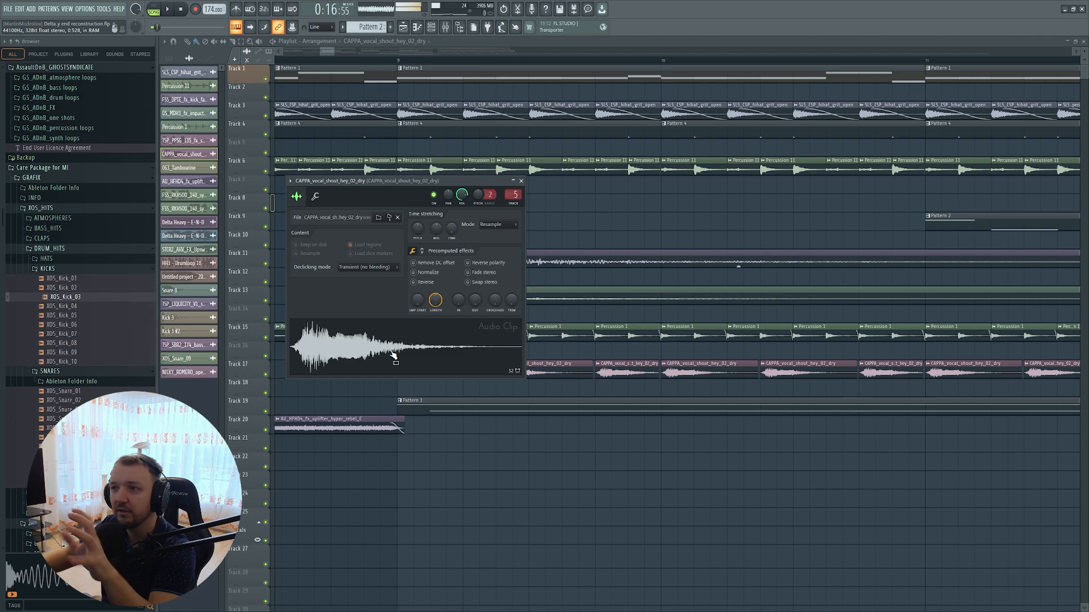
{"action": "left_click", "coordinate": [316, 197]}
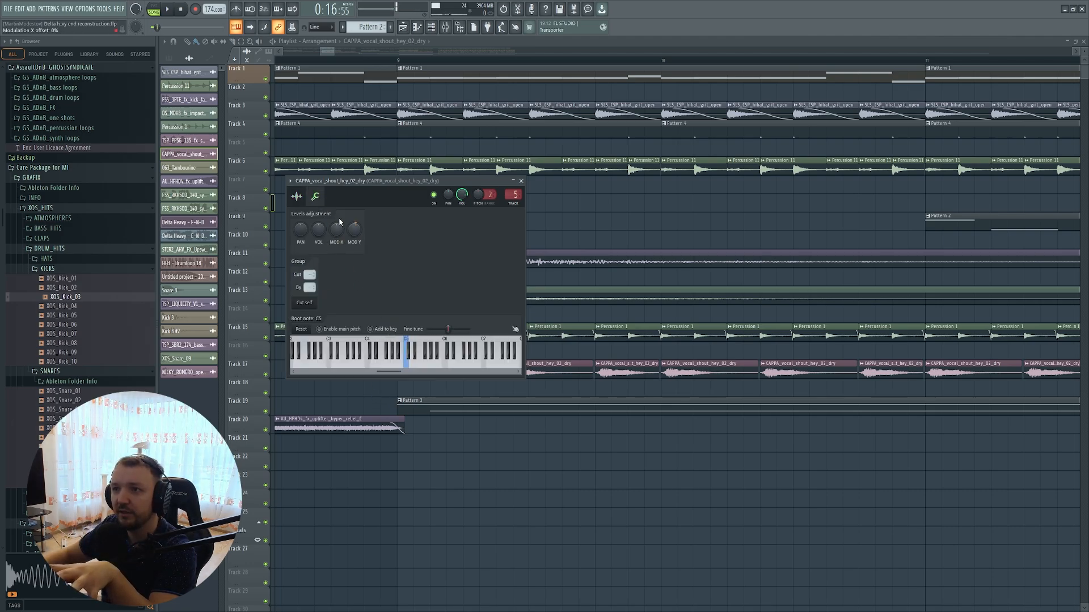
{"action": "left_click", "coordinate": [296, 196]}
{"action": "left_click", "coordinate": [315, 197]}
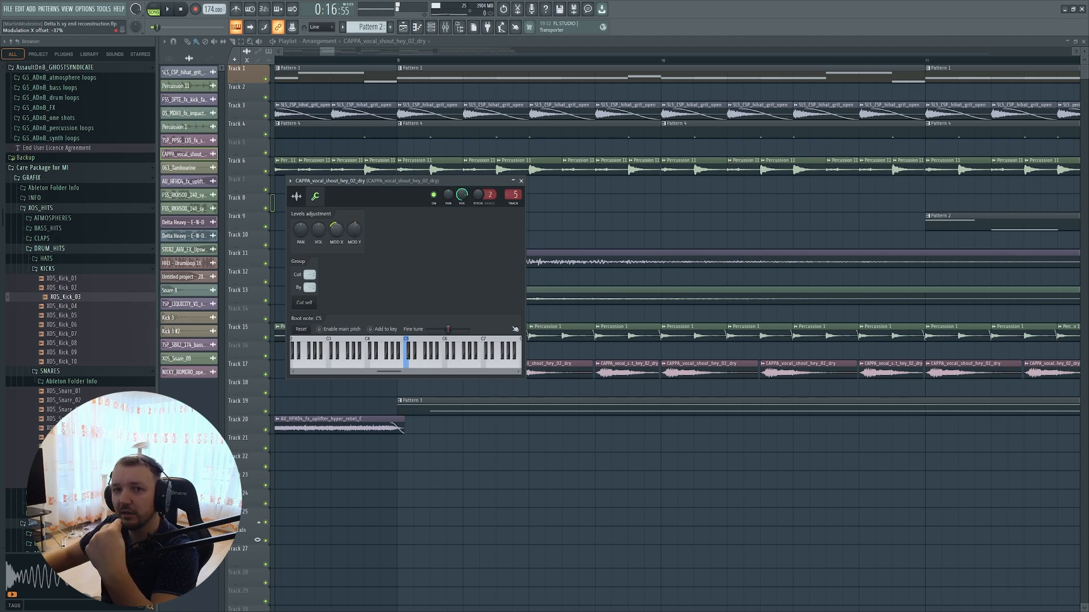
{"action": "left_click", "coordinate": [296, 196]}
{"action": "right_click", "coordinate": [542, 439]}
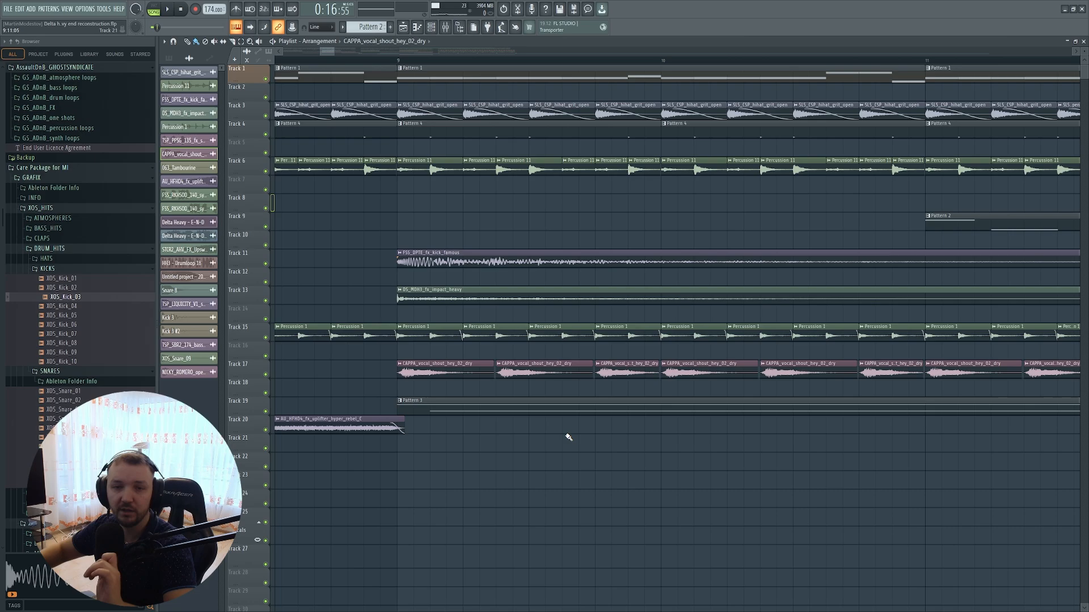
- Play the full arrangement from bar 13 through the breakdown after bar 17 and stop
{"action": "scroll", "coordinate": [499, 436], "scroll_direction": "down", "scroll_amount": 4}
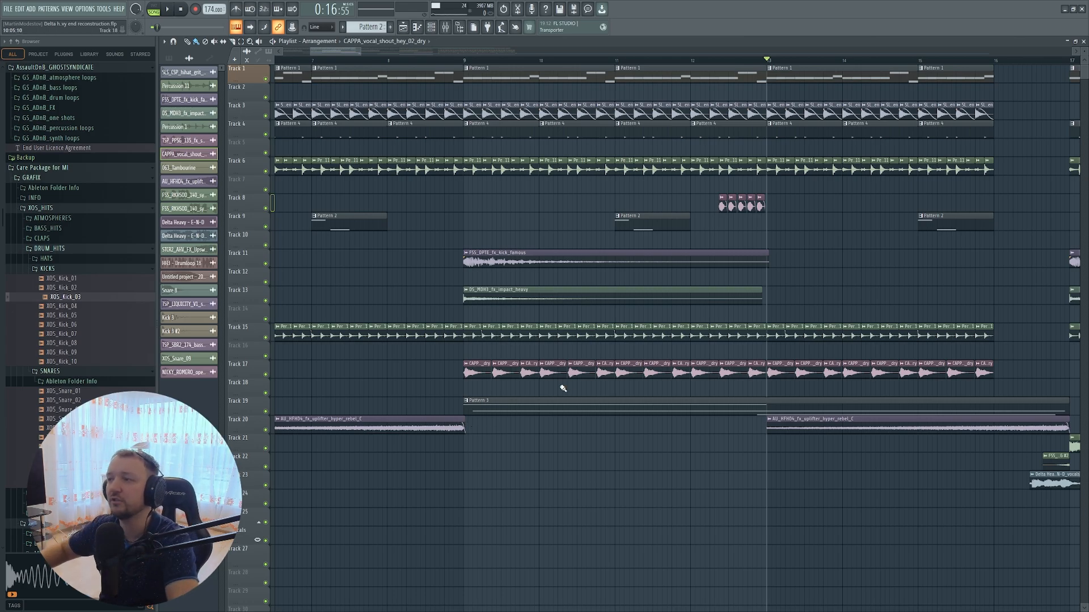
{"action": "key", "text": "space"}
{"action": "scroll", "coordinate": [523, 452], "scroll_direction": "down", "scroll_amount": 5}
{"action": "scroll", "coordinate": [624, 519], "scroll_direction": "up", "scroll_amount": 1}
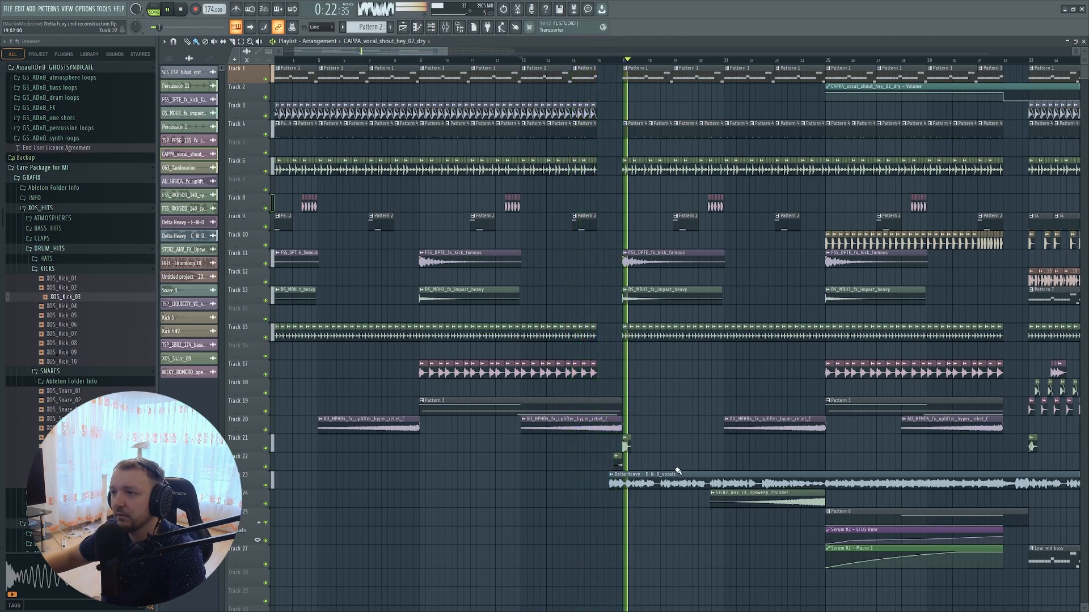
{"action": "scroll", "coordinate": [711, 467], "scroll_direction": "down", "scroll_amount": 3}
{"action": "scroll", "coordinate": [666, 464], "scroll_direction": "up", "scroll_amount": 2}
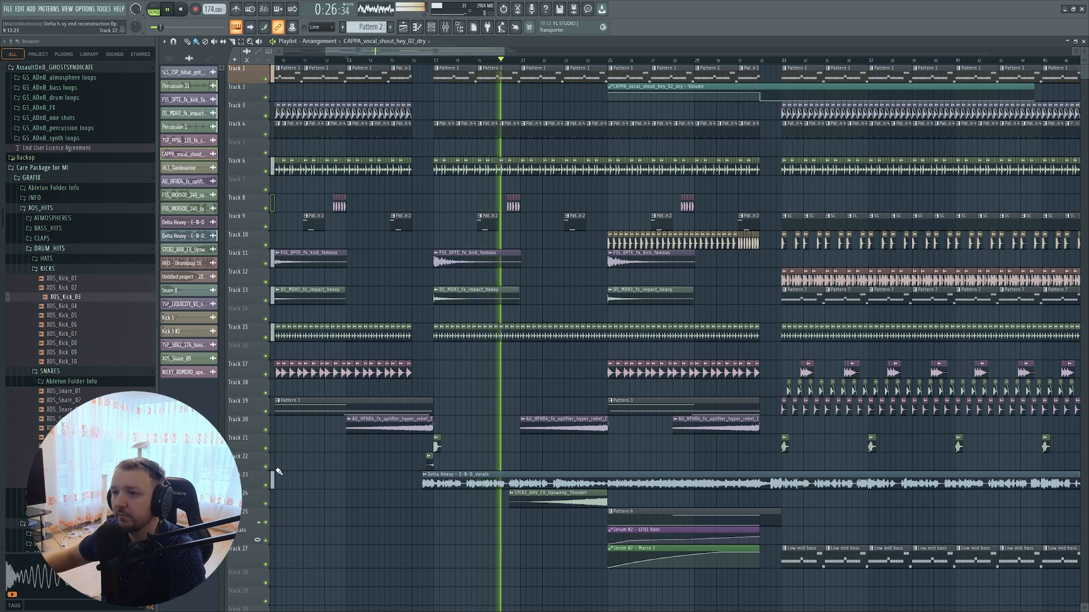
{"action": "key", "text": "space"}
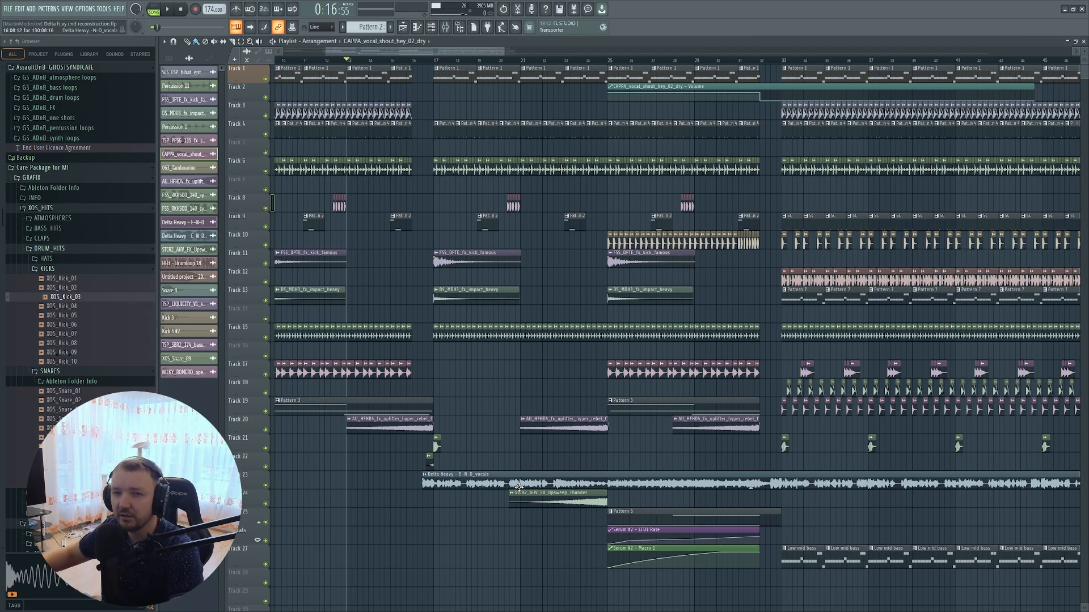
- Place the playhead just before bar 21, play the full arrangement from there and stop
{"action": "left_click", "coordinate": [514, 61]}
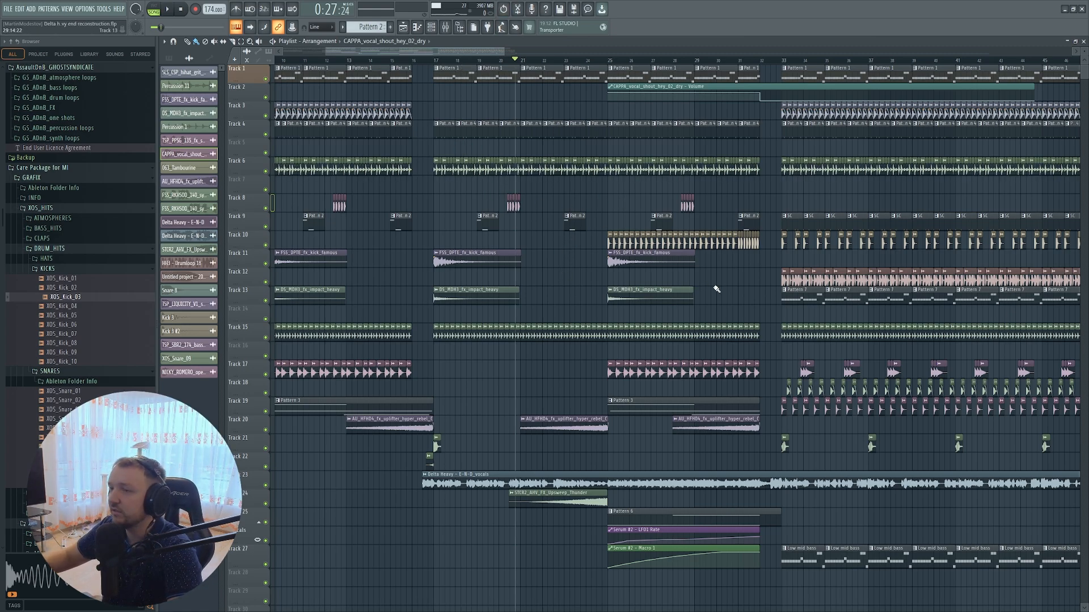
{"action": "key", "text": "space"}
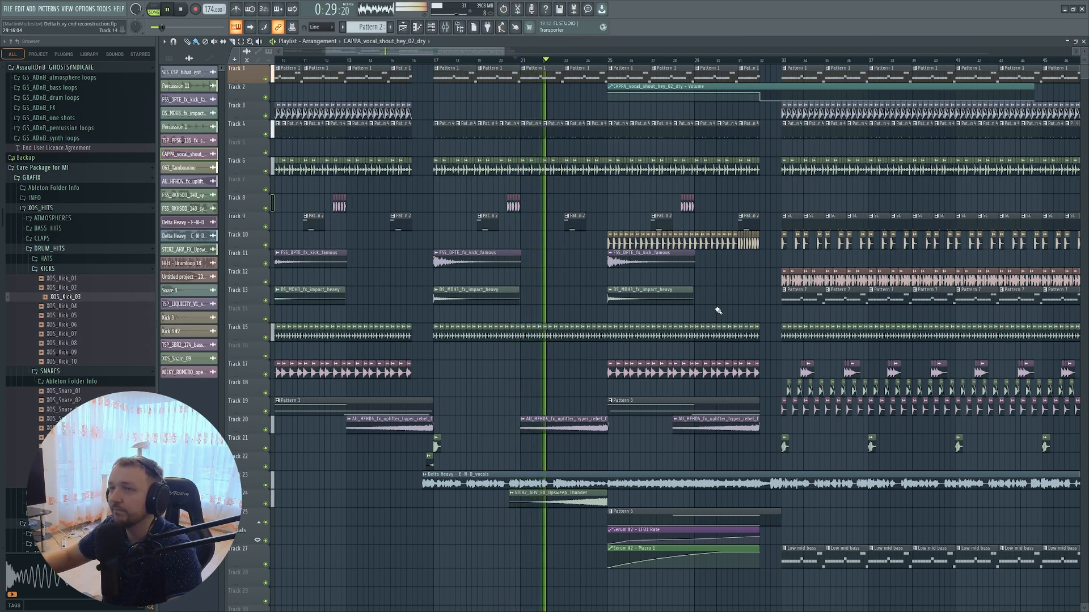
{"action": "scroll", "coordinate": [709, 312], "scroll_direction": "up", "scroll_amount": 3}
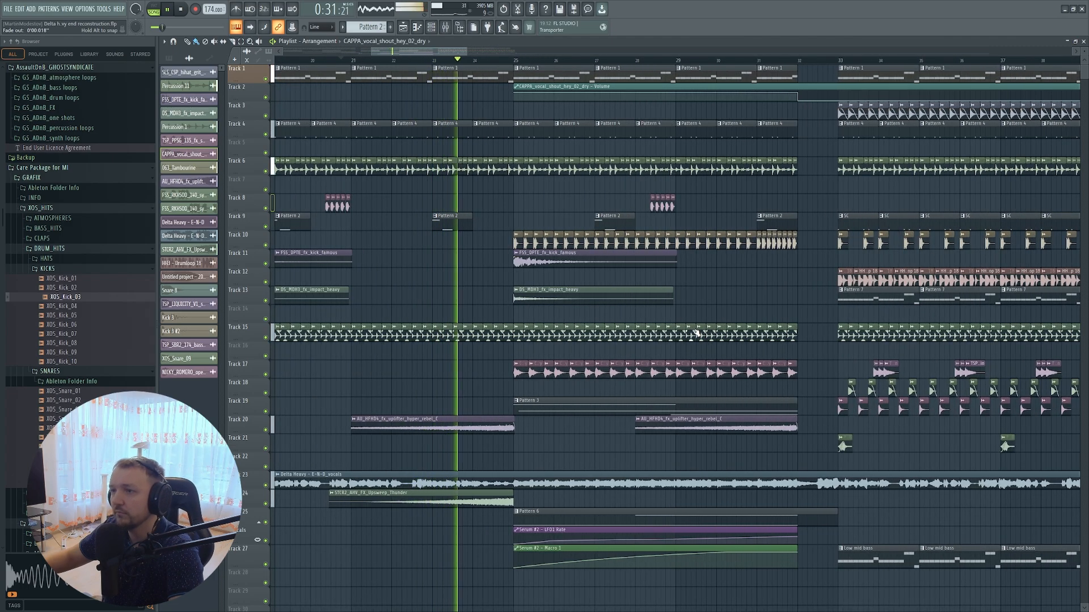
{"action": "key", "text": "space"}
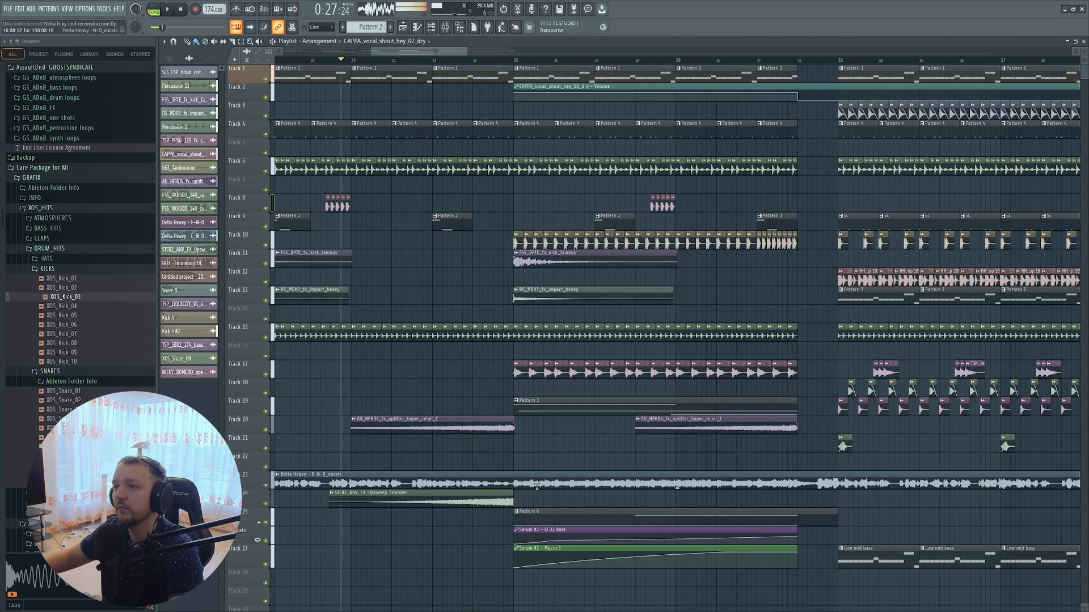
- Isolate Track 25's Pattern 6 together with the Serum #2 LFO1 Rate and Macro 1 automation tracks
{"action": "right_click", "coordinate": [266, 522]}
{"action": "left_click", "coordinate": [265, 541]}
{"action": "left_click", "coordinate": [266, 565]}
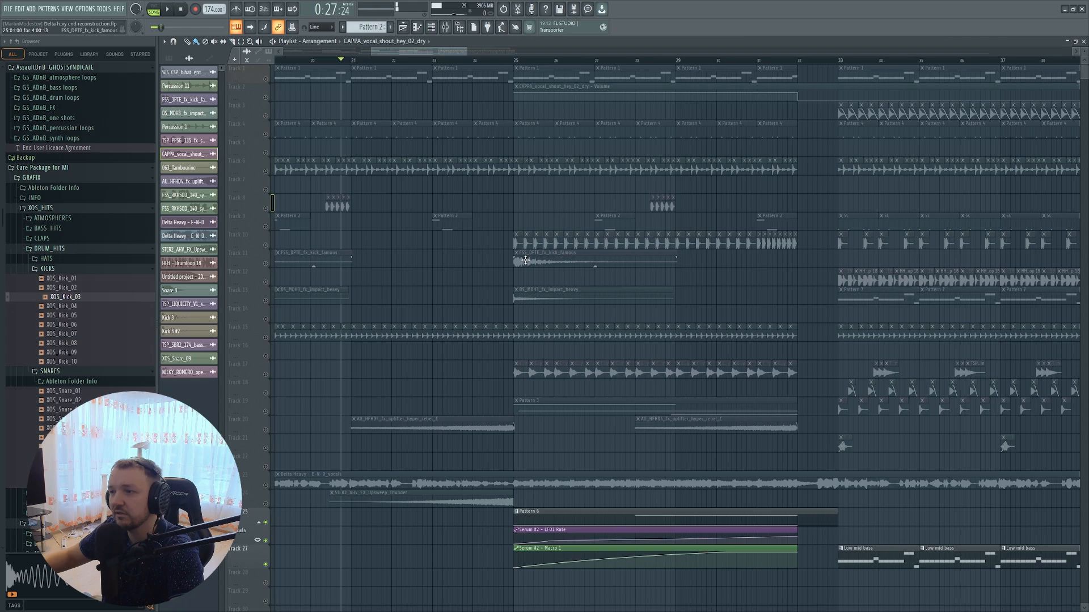
- Select bars 25 to 32, play the isolated Serum #2 riser with its automation, clear the time selection and stop
{"action": "left_click_drag", "start_coordinate": [515, 60], "coordinate": [801, 73]}
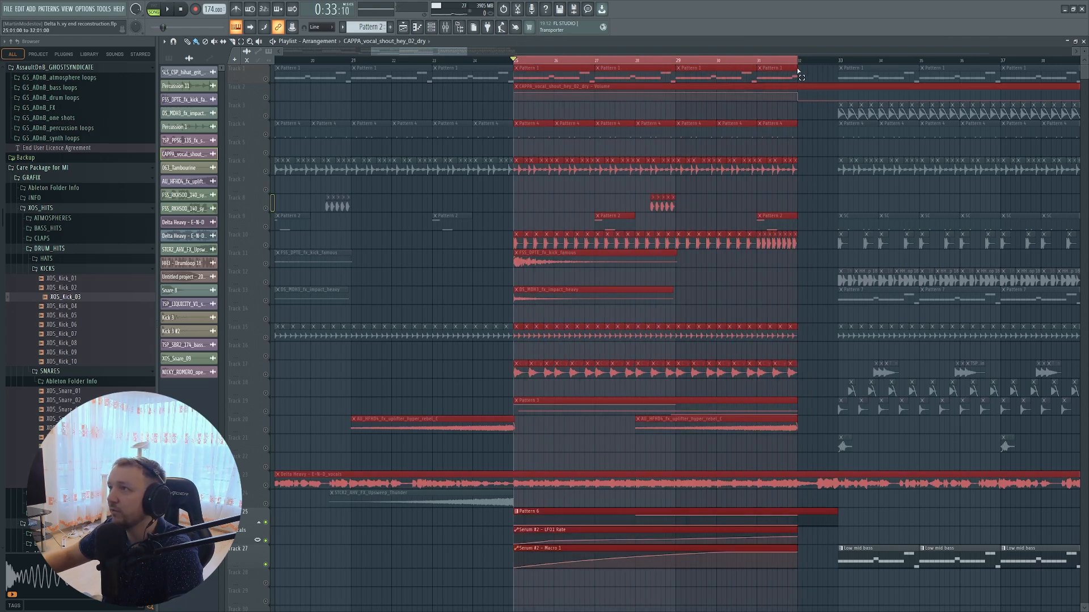
{"action": "key", "text": "space"}
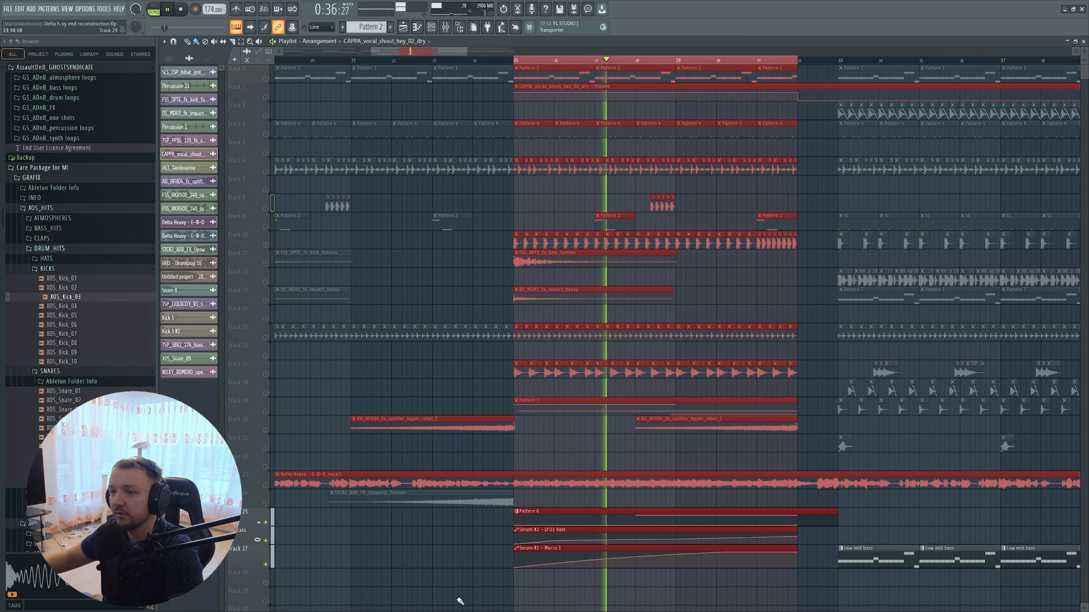
{"action": "left_click", "coordinate": [470, 564]}
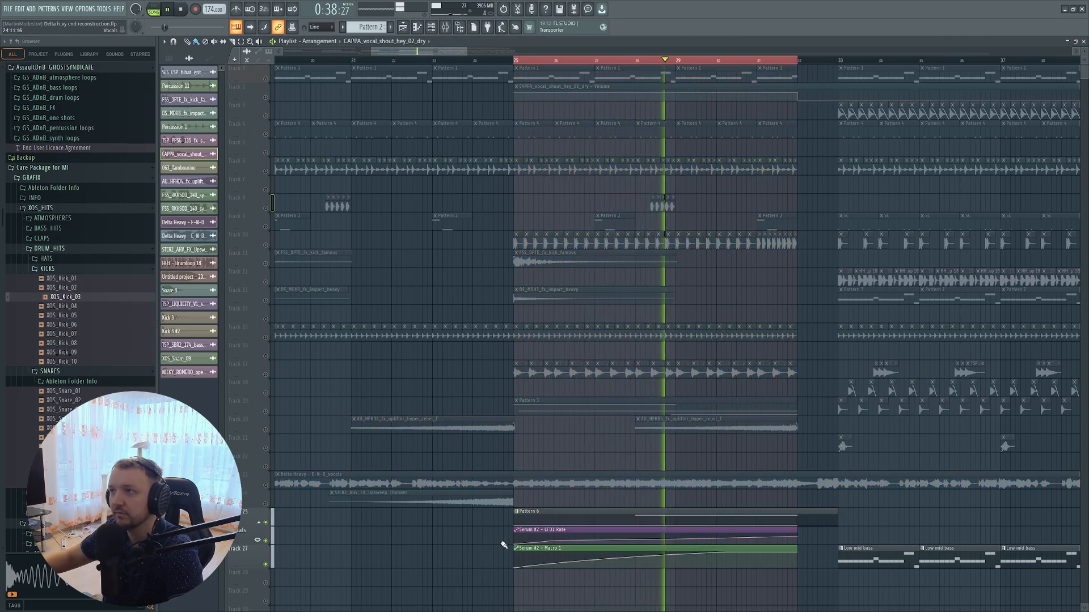
{"action": "right_click", "coordinate": [802, 60]}
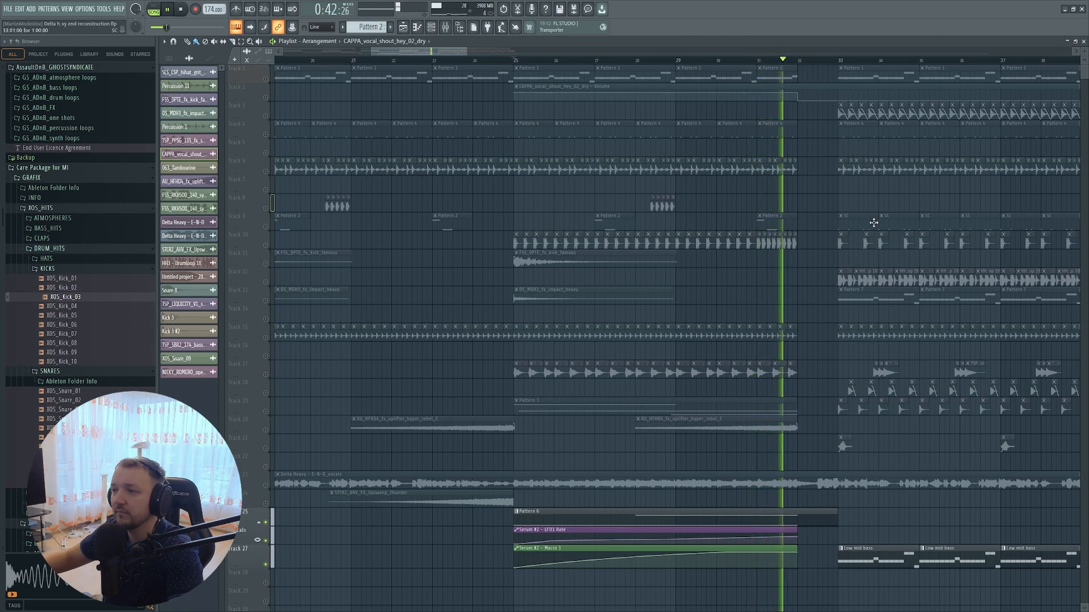
{"action": "key", "text": "space"}
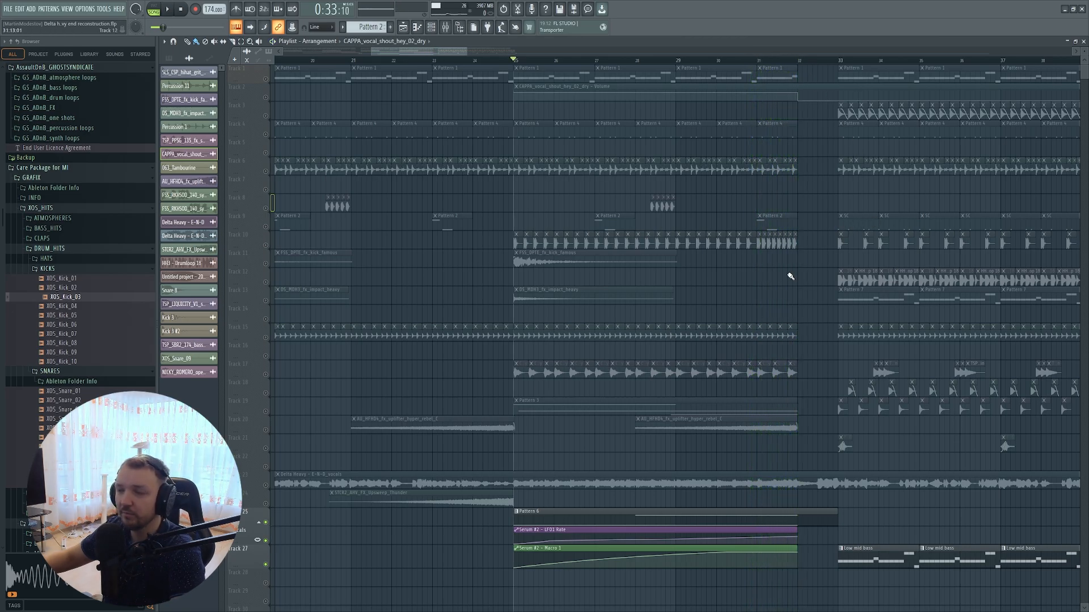
- Inspect Pattern 6's notes in the piano roll and its Serum #2 synth settings, and return to the playlist
{"action": "scroll", "coordinate": [454, 452], "scroll_direction": "down", "scroll_amount": 1}
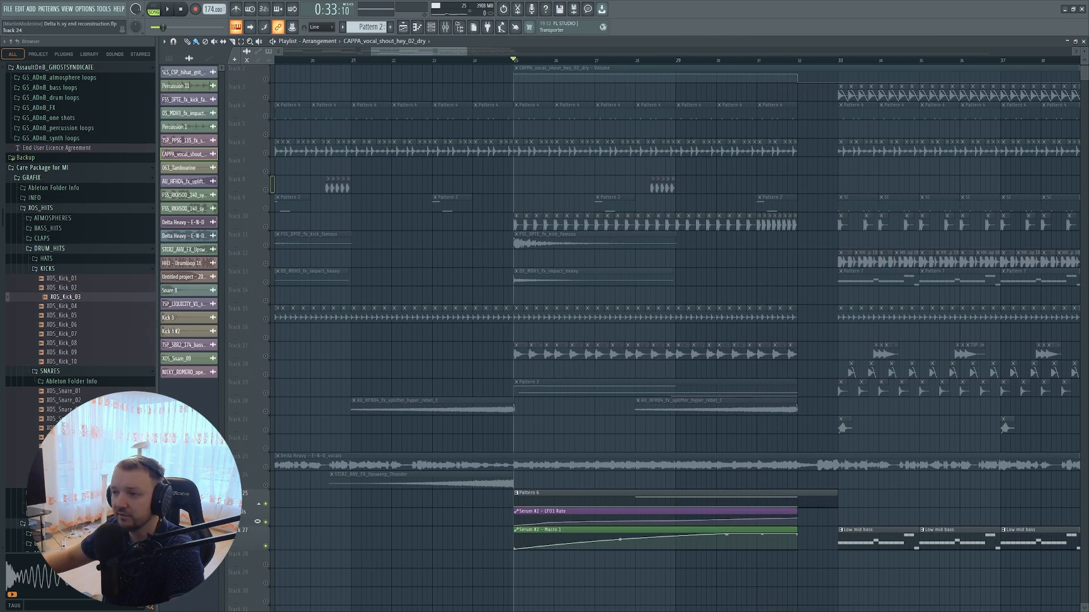
{"action": "double_click", "coordinate": [548, 499]}
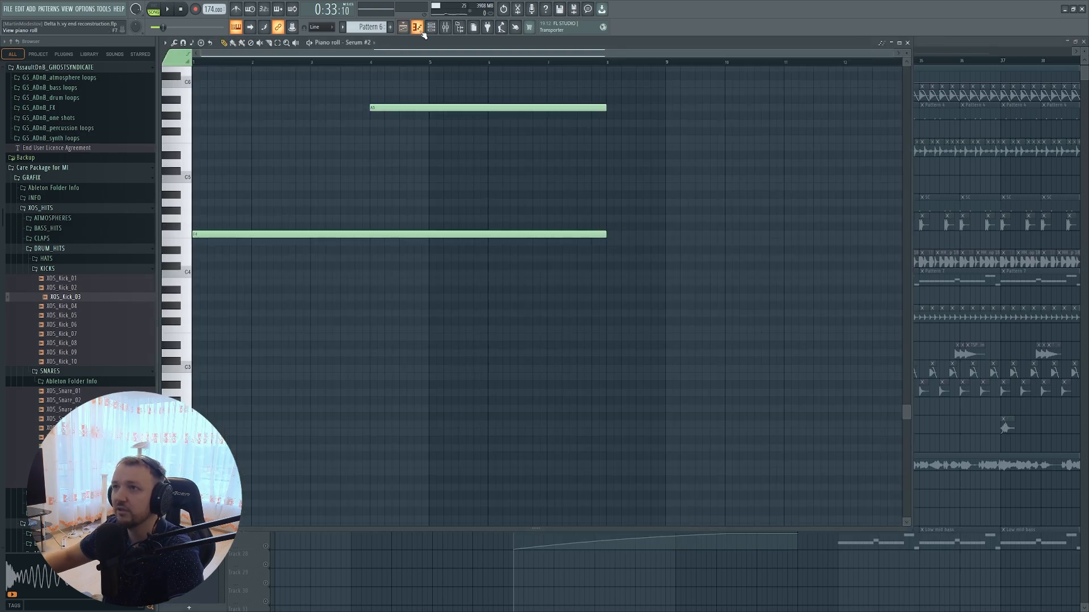
{"action": "key", "text": "F6"}
{"action": "left_click", "coordinate": [776, 373]}
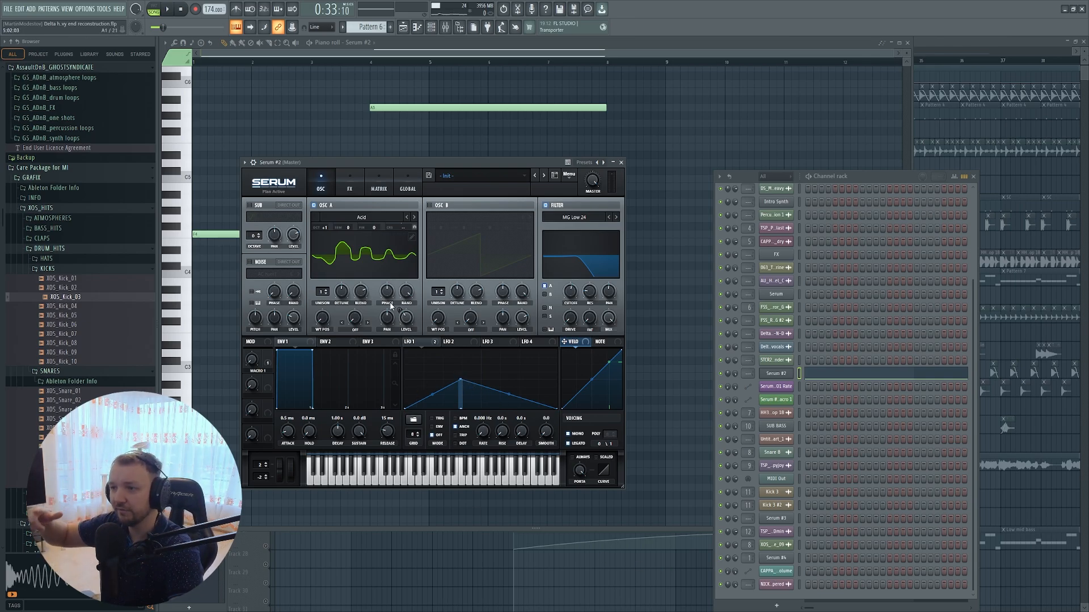
{"action": "key", "text": "F5"}
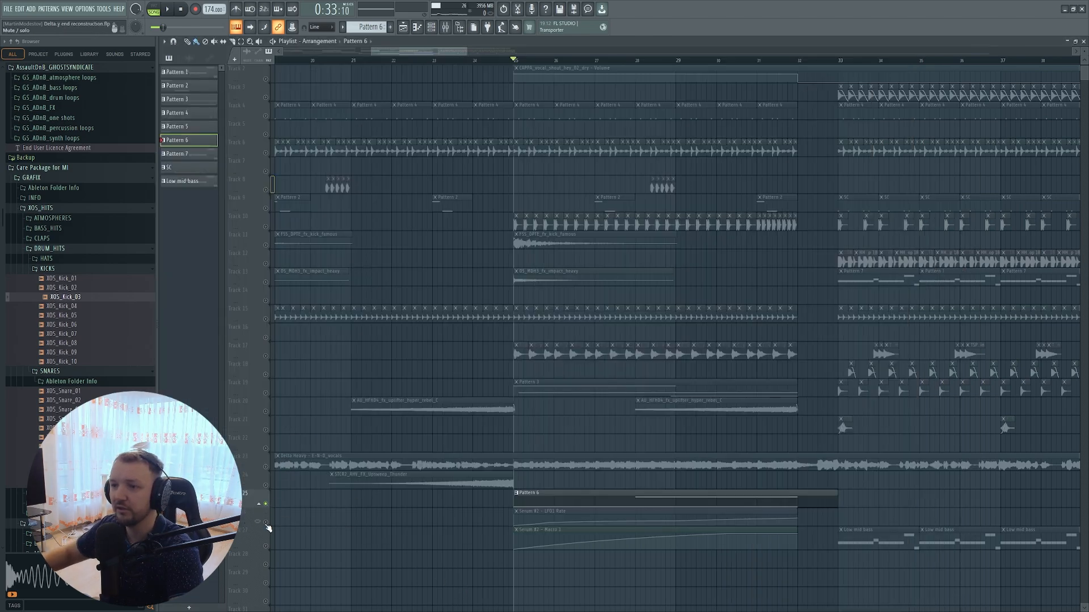
- Enable the Serum #2 automation tracks, solo Track 2's vocal shout volume automation and restore all tracks
{"action": "left_click", "coordinate": [264, 545]}
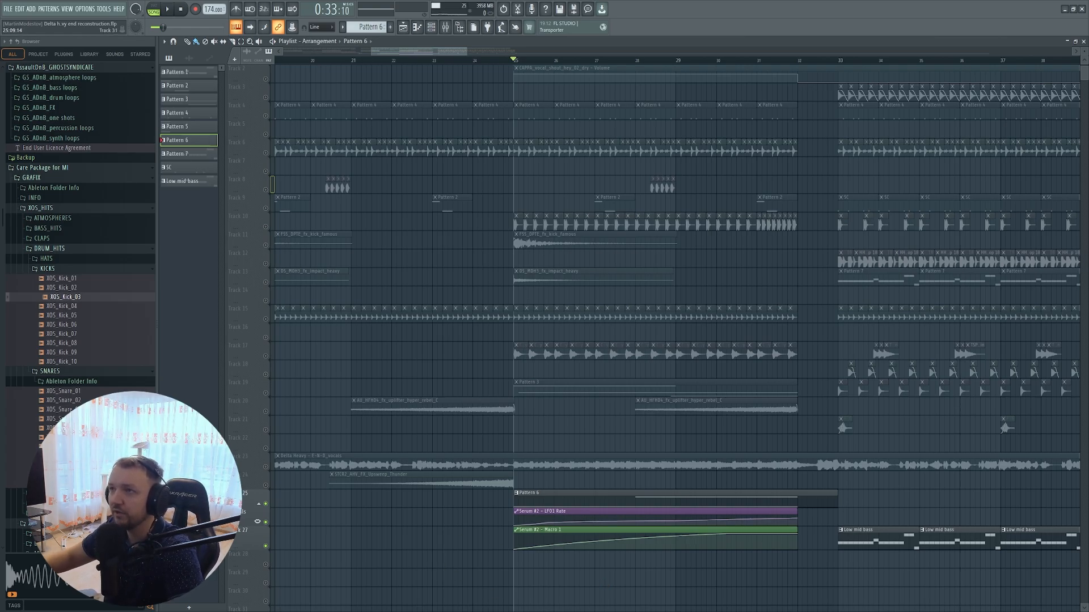
{"action": "scroll", "coordinate": [513, 316], "scroll_direction": "up", "scroll_amount": 1}
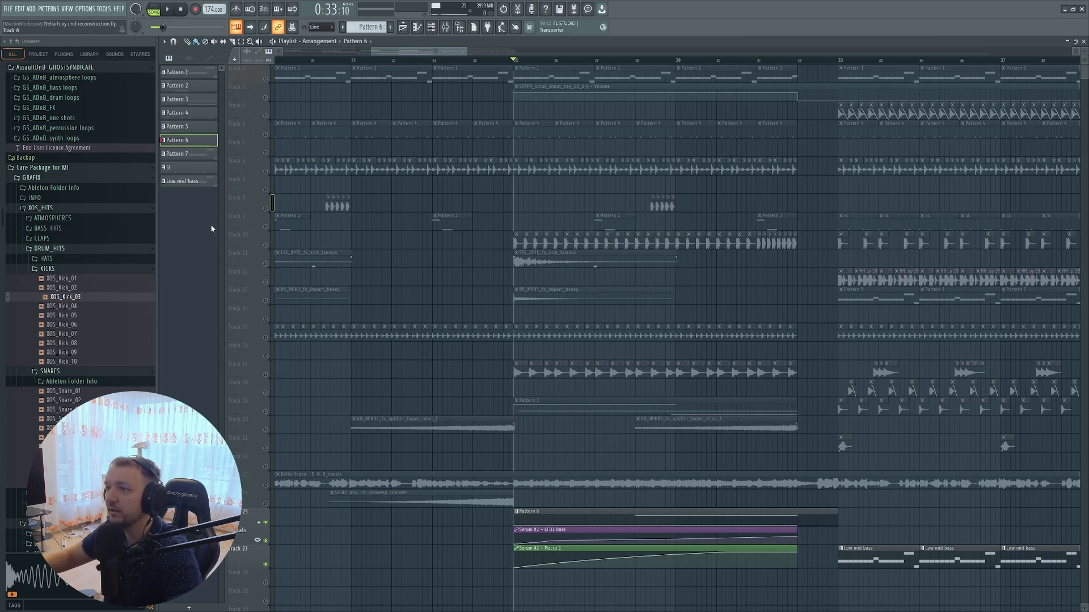
{"action": "right_click", "coordinate": [266, 98]}
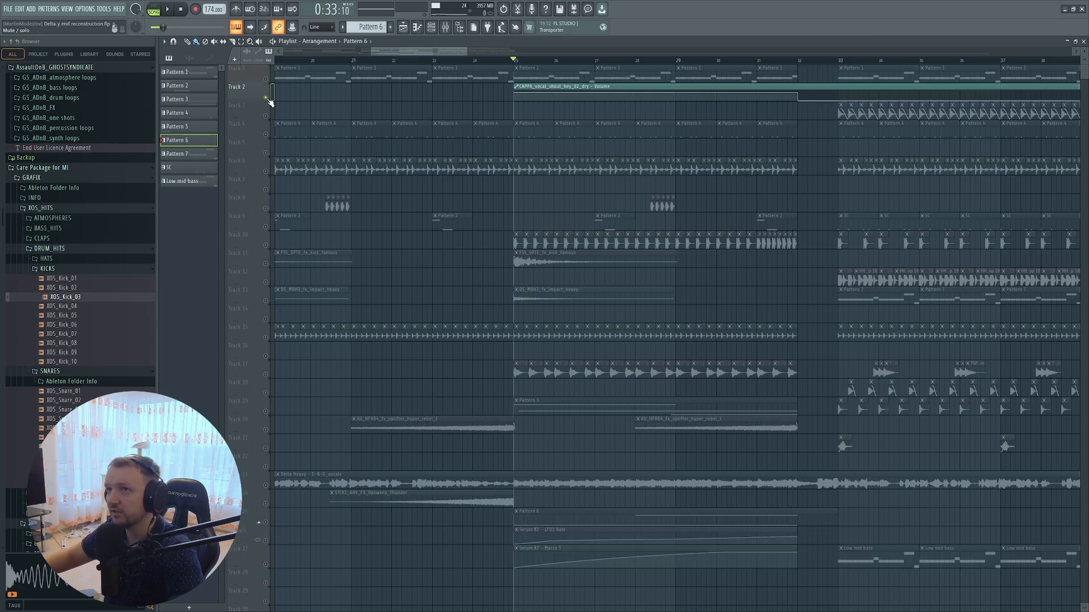
{"action": "right_click", "coordinate": [266, 98]}
- Play the full arrangement from bar 25 into the drop at bar 33 and stop
{"action": "key", "text": "space"}
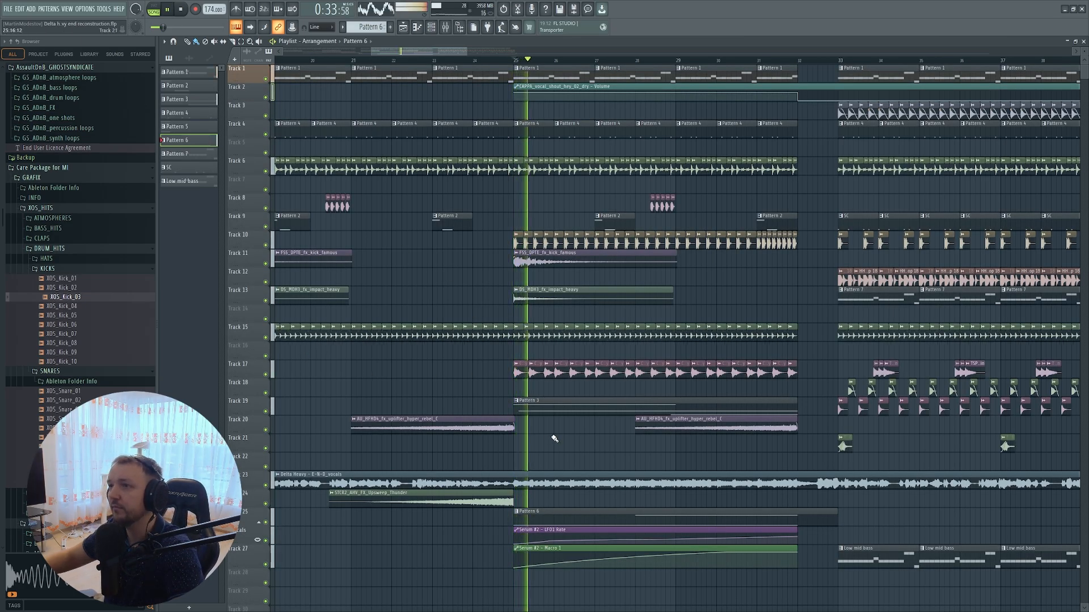
{"action": "scroll", "coordinate": [554, 437], "scroll_direction": "down", "scroll_amount": 4}
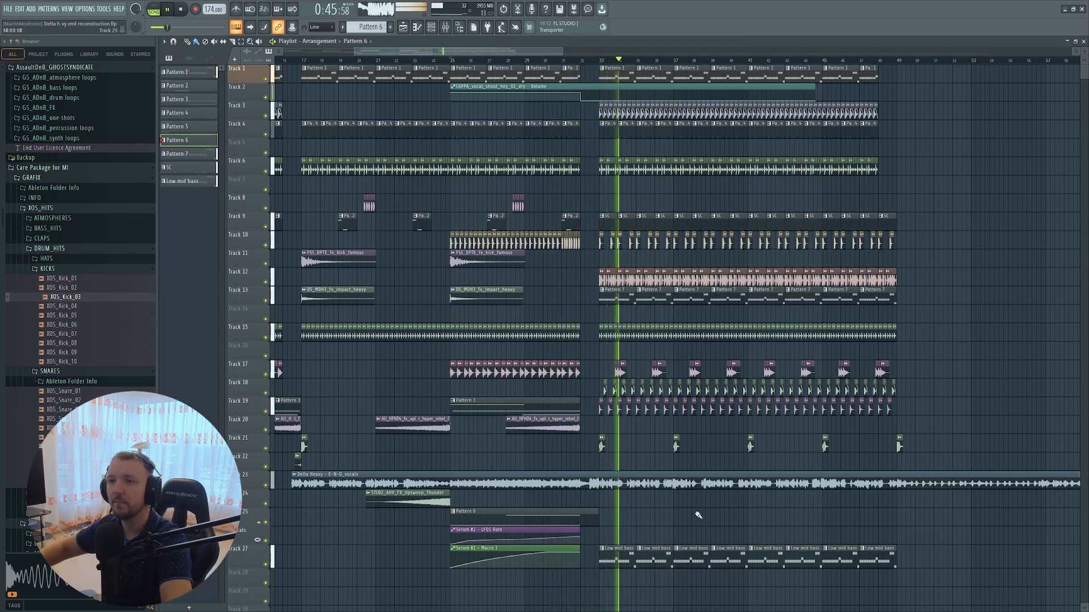
{"action": "scroll", "coordinate": [668, 514], "scroll_direction": "up", "scroll_amount": 3}
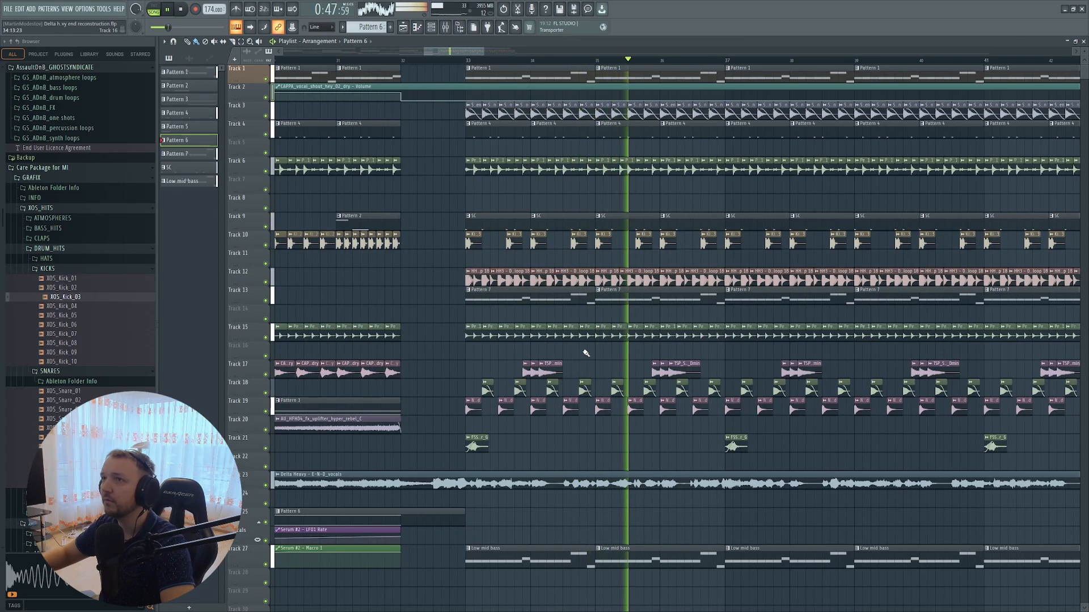
{"action": "key", "text": "space"}
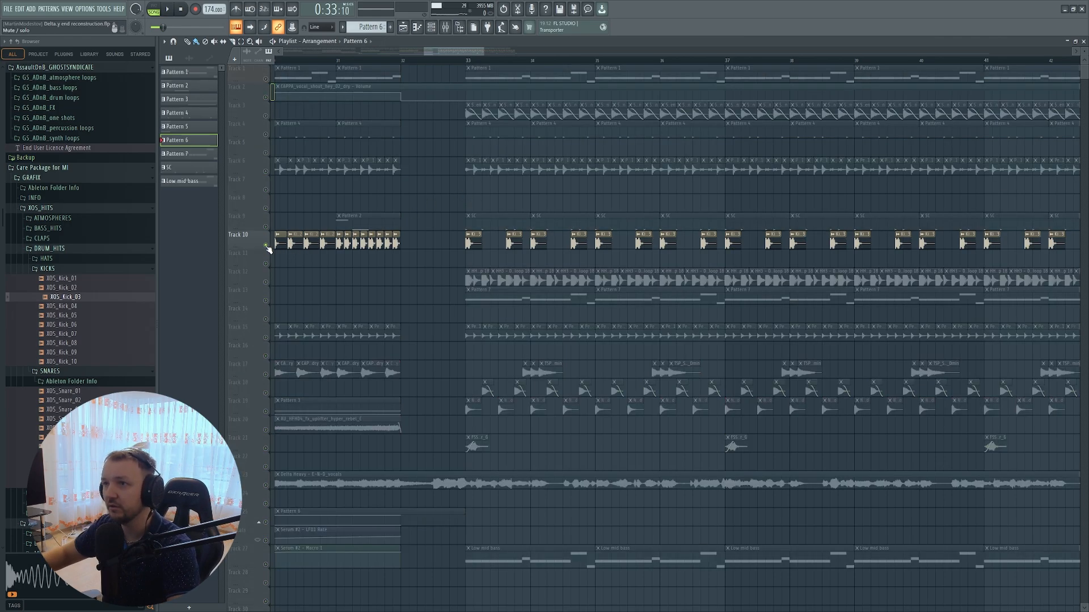
- Isolate the Track 10 kick and Track 12 drum loop, and audition the Track 18 snare alone from bar 33
{"action": "right_click", "coordinate": [265, 245]}
{"action": "left_click", "coordinate": [265, 282]}
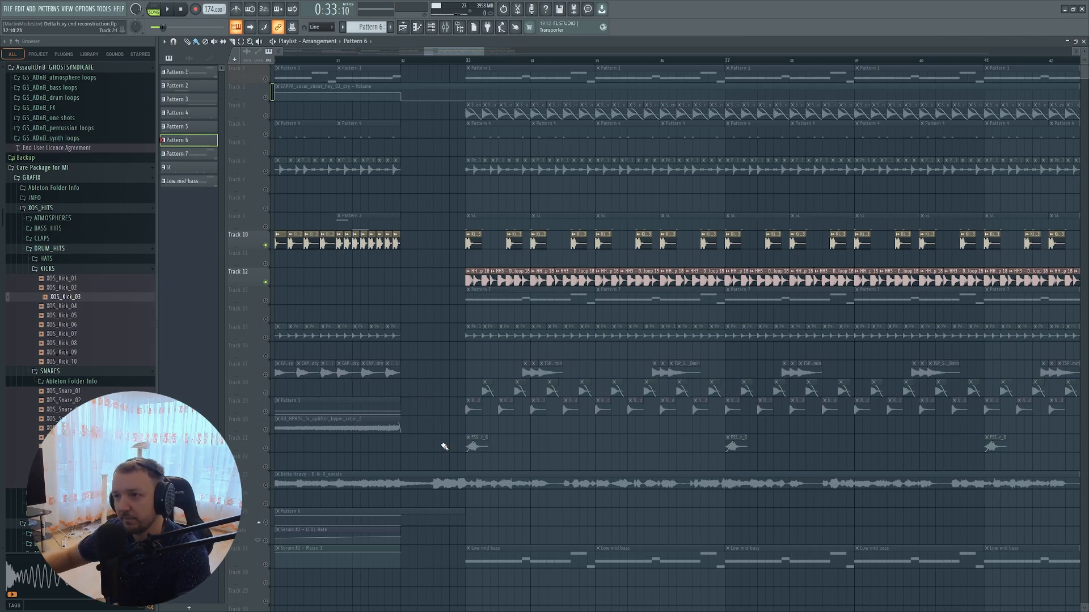
{"action": "scroll", "coordinate": [458, 432], "scroll_direction": "up", "scroll_amount": 3}
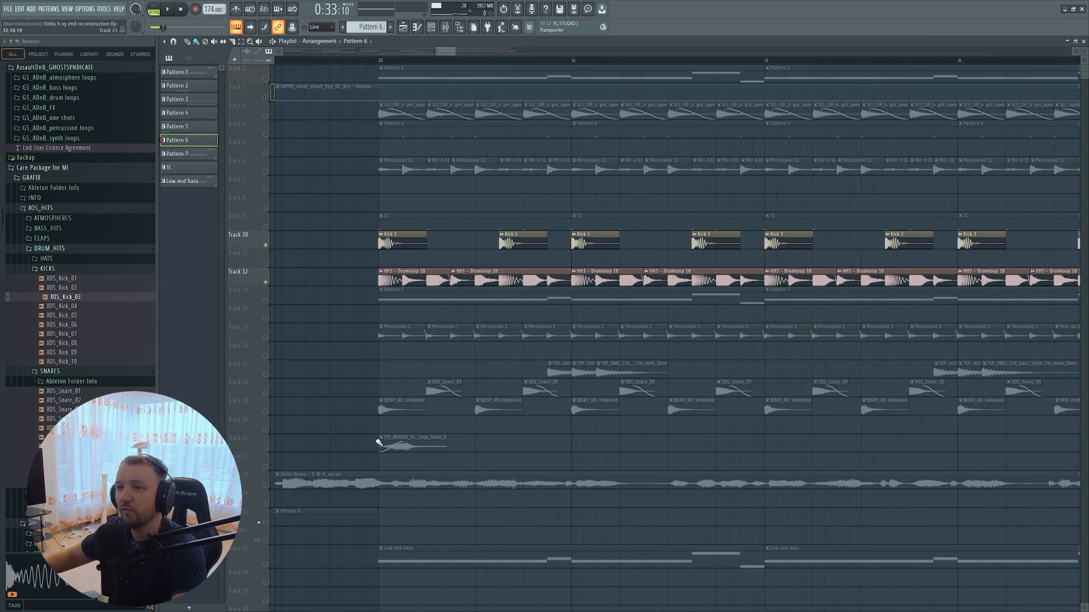
{"action": "left_click", "coordinate": [266, 388]}
{"action": "left_click", "coordinate": [378, 59]}
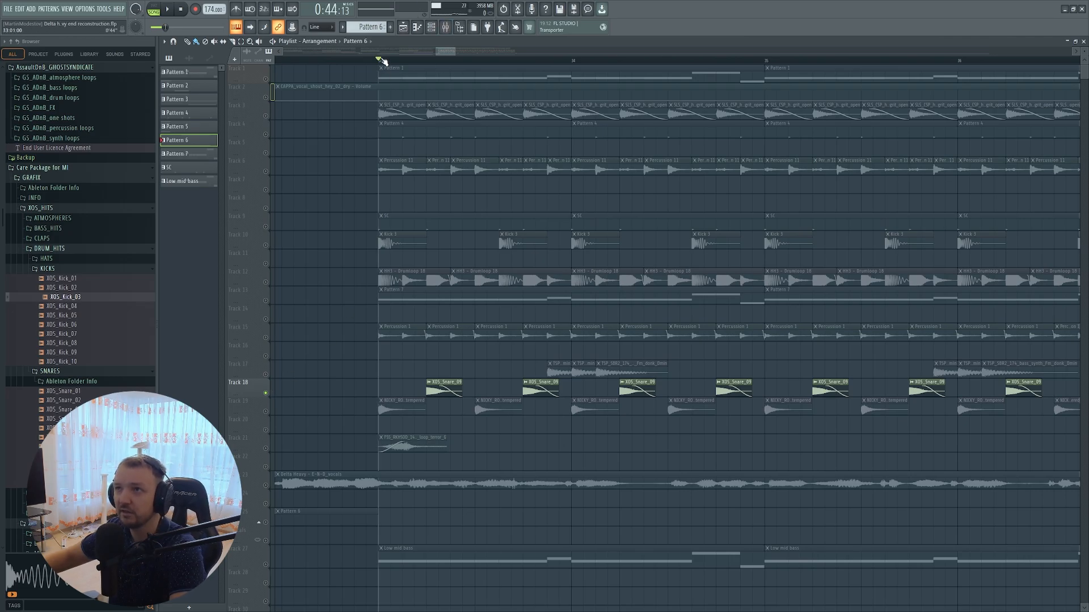
{"action": "key", "text": "space"}
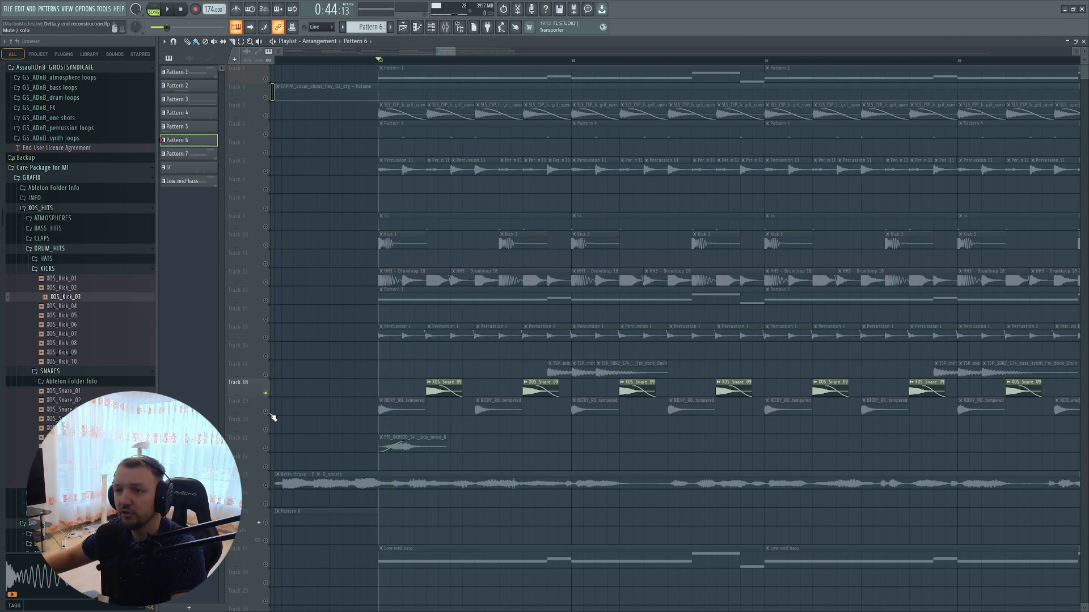
{"action": "key", "text": "space"}
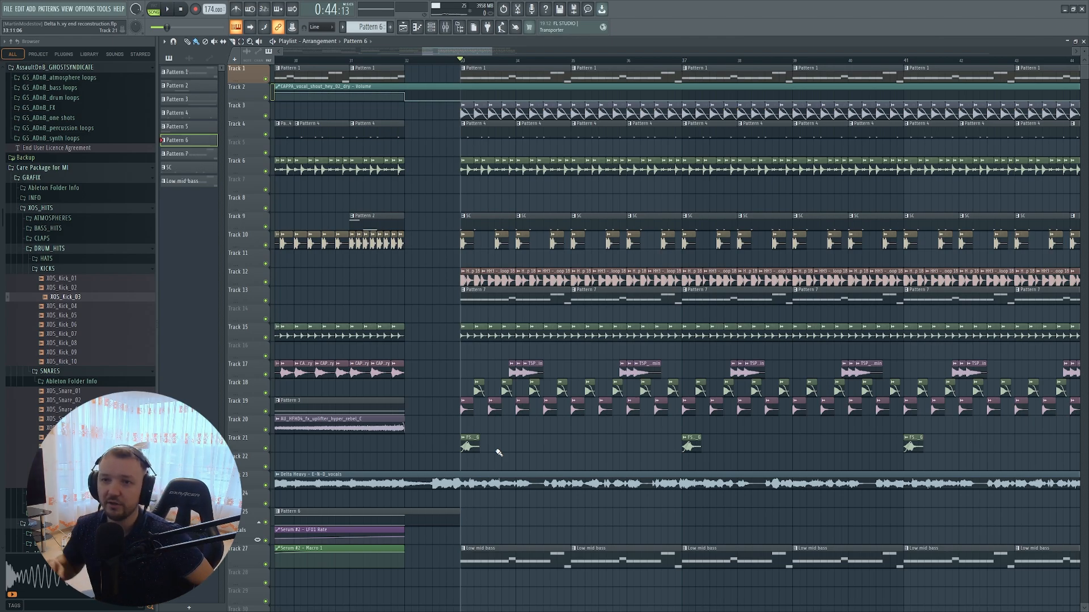
- Collapse the GRAFIX and Care Package for MI folders in the sample browser
{"action": "left_click", "coordinate": [48, 180]}
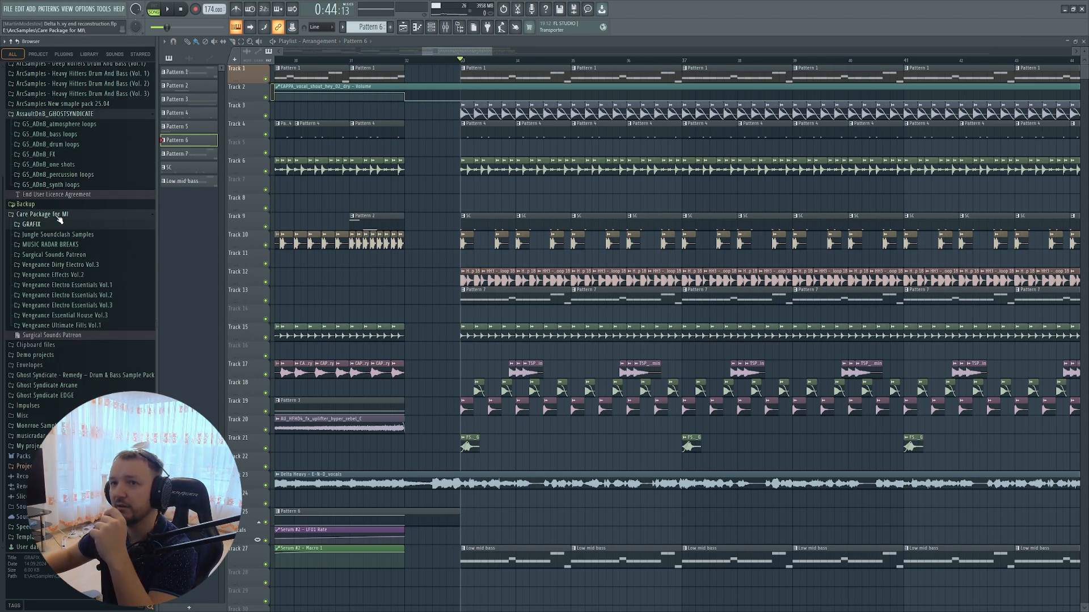
{"action": "left_click", "coordinate": [59, 218]}
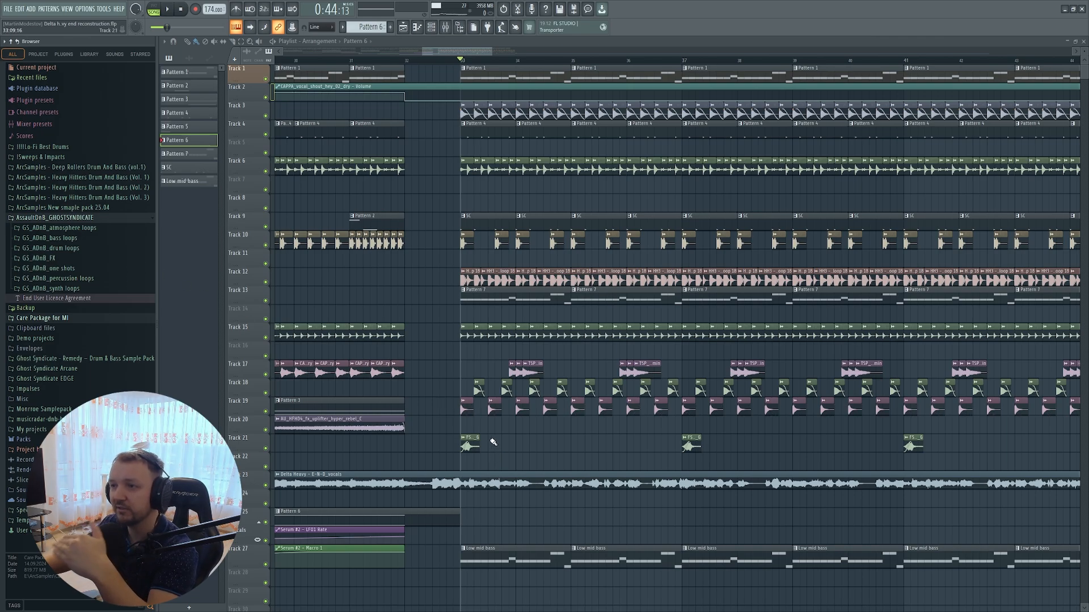
- Solo the Track 12 drum loop with the Track 10 kick, play from bar 33 and add the Track 18 snare
{"action": "scroll", "coordinate": [483, 427], "scroll_direction": "up", "scroll_amount": 8}
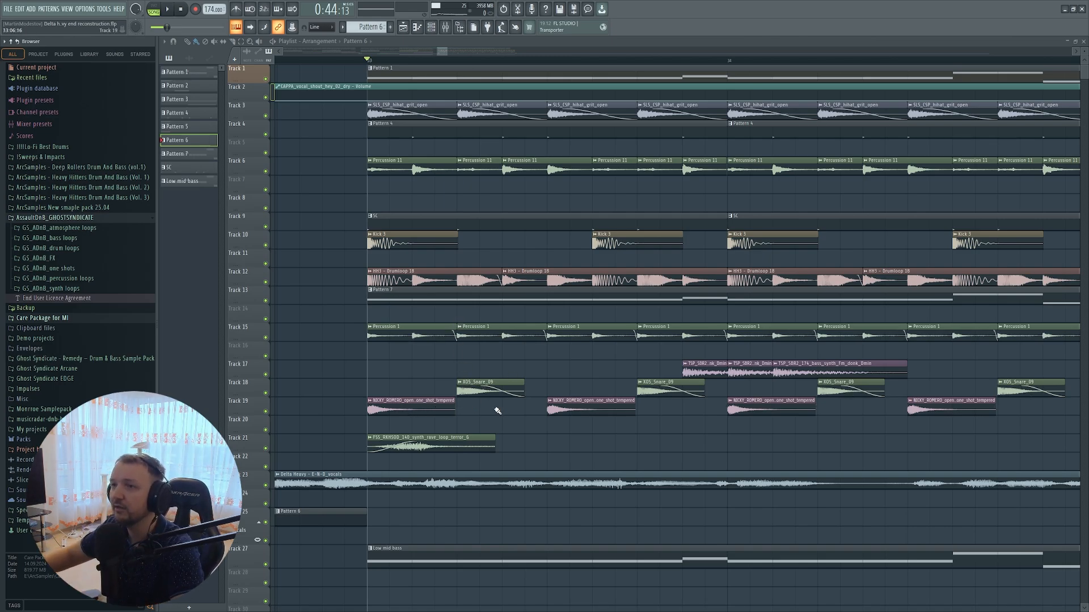
{"action": "right_click", "coordinate": [266, 283]}
{"action": "left_click", "coordinate": [265, 246]}
{"action": "key", "text": "space"}
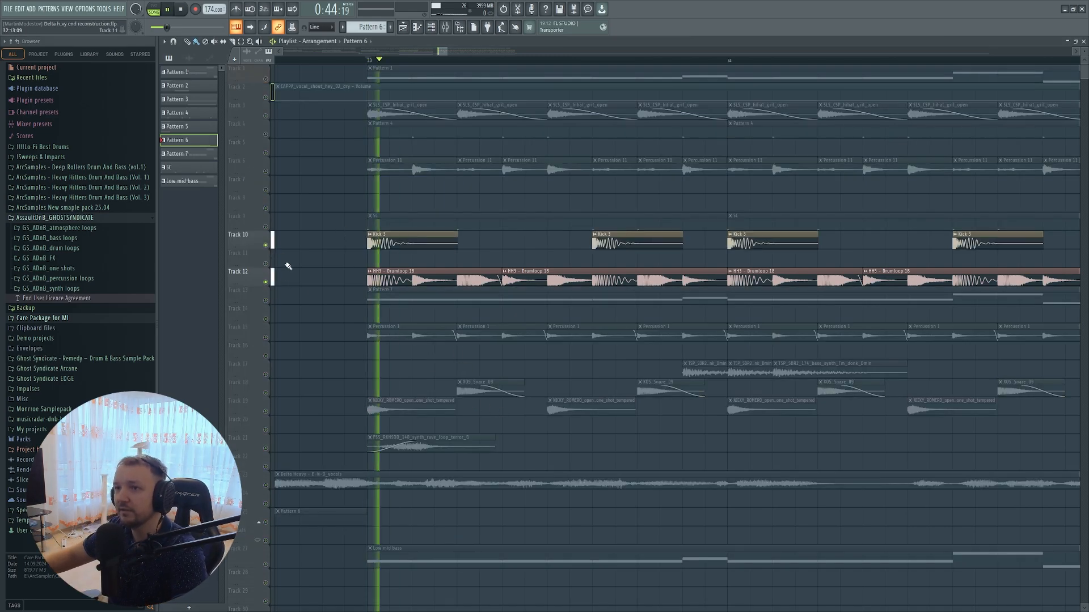
{"action": "left_click", "coordinate": [265, 393]}
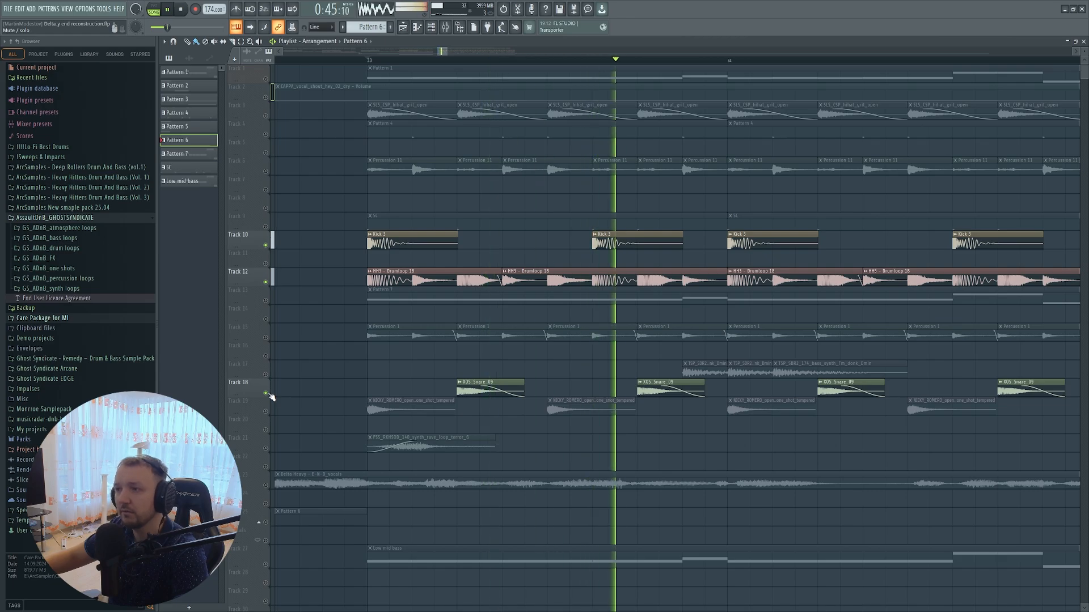
- Stop the drum playback, solo the Track 19 open hi-hat and audition it alone from bar 33
{"action": "key", "text": "space"}
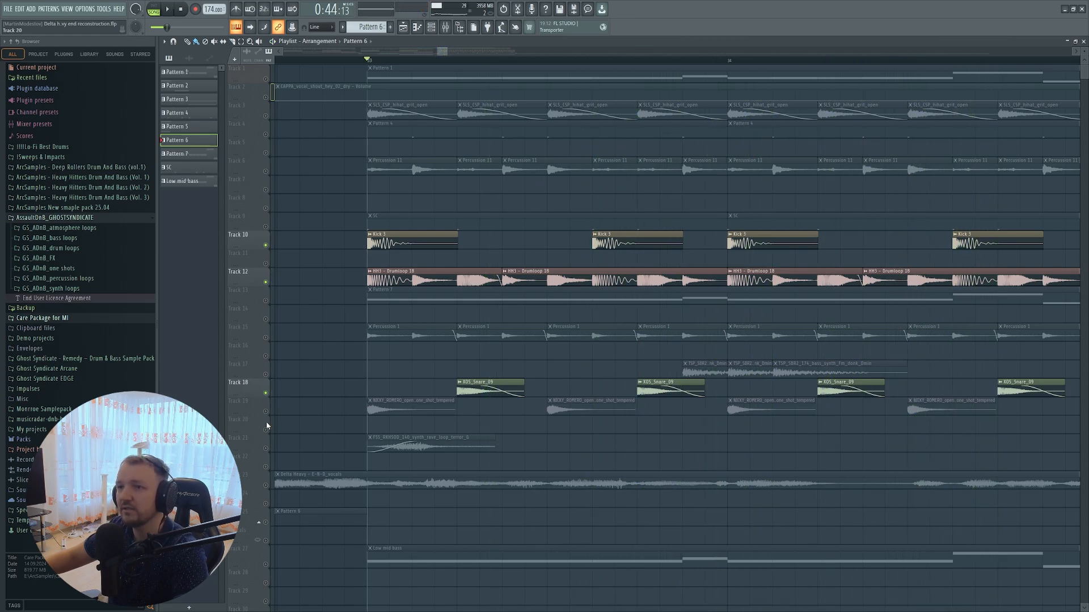
{"action": "left_click", "coordinate": [266, 412]}
{"action": "scroll", "coordinate": [348, 443], "scroll_direction": "down", "scroll_amount": 3}
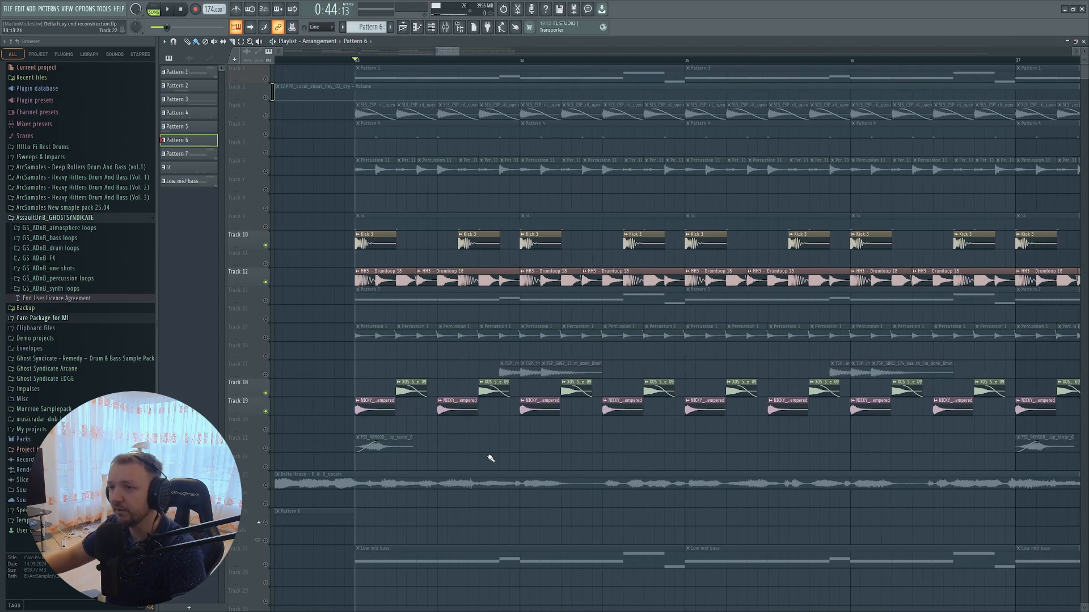
{"action": "left_click", "coordinate": [266, 411], "text": "ctrl"}
{"action": "key", "text": "space"}
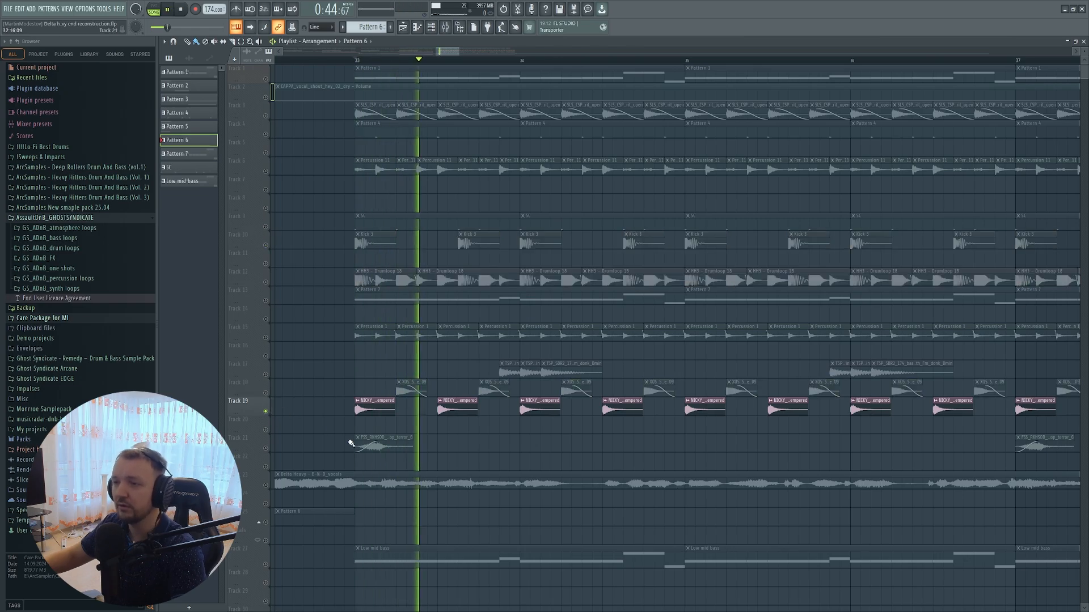
{"action": "key", "text": "space"}
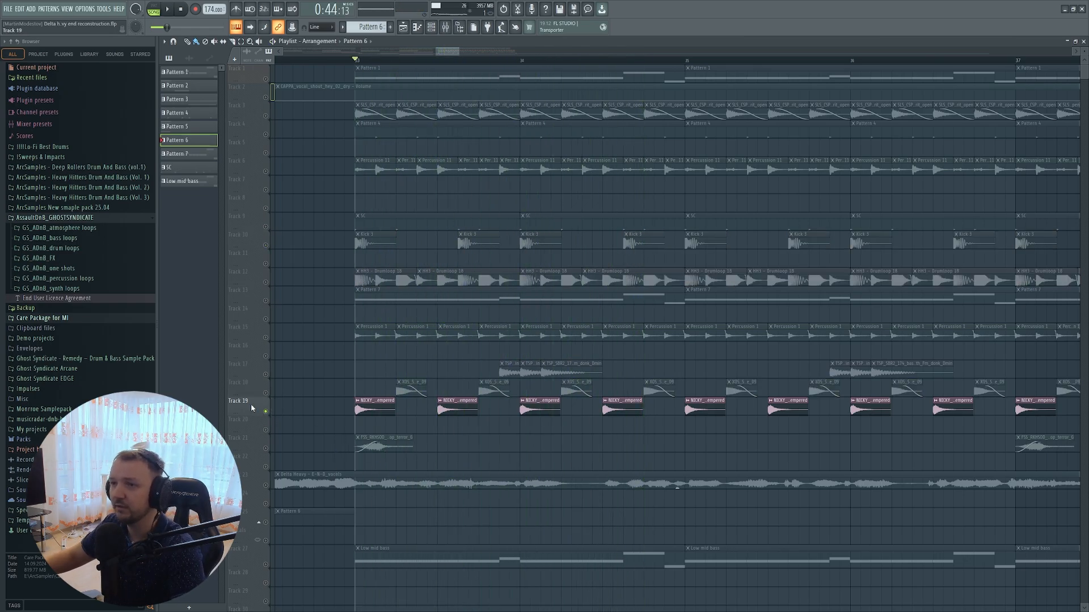
- Add the Track 18 snare, Track 15 percussion, Track 12 drum loop and Track 10 kick to the hi-hat and play them together
{"action": "left_click", "coordinate": [266, 394]}
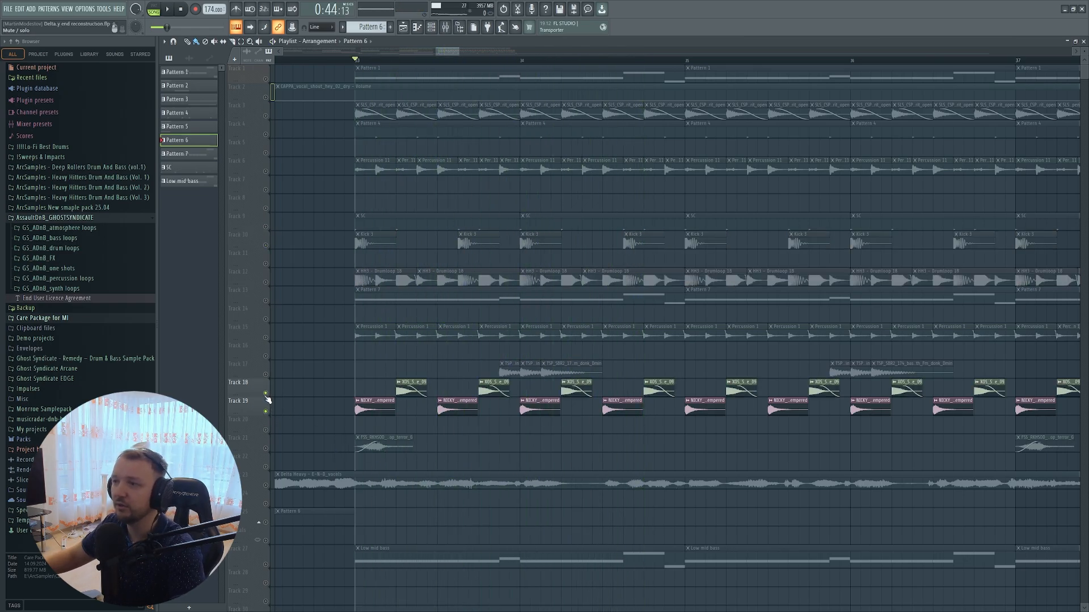
{"action": "left_click", "coordinate": [265, 338]}
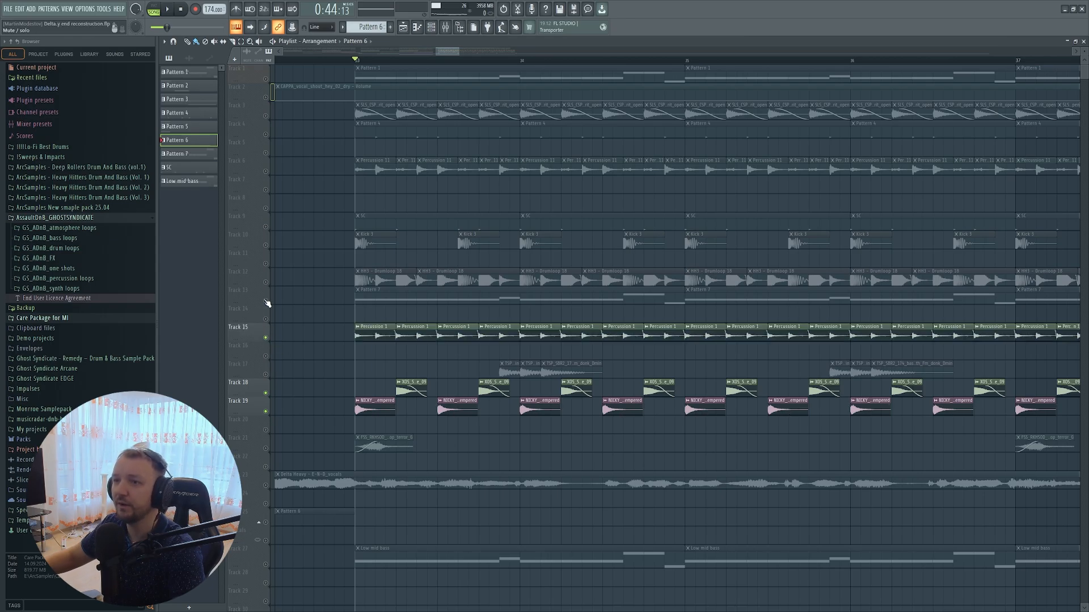
{"action": "left_click", "coordinate": [265, 282]}
{"action": "left_click", "coordinate": [266, 246]}
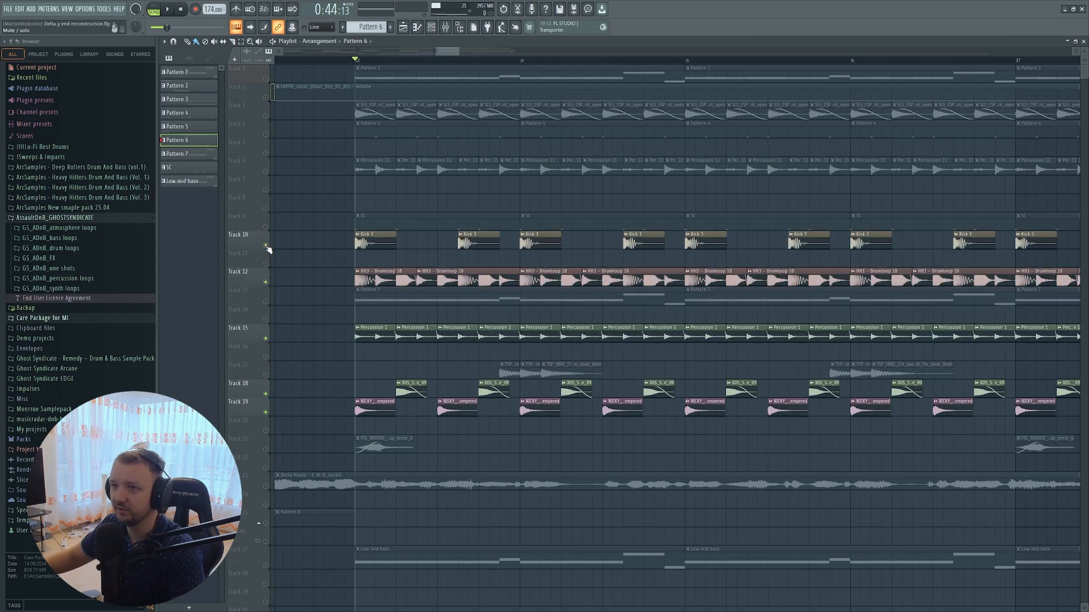
{"action": "key", "text": "space"}
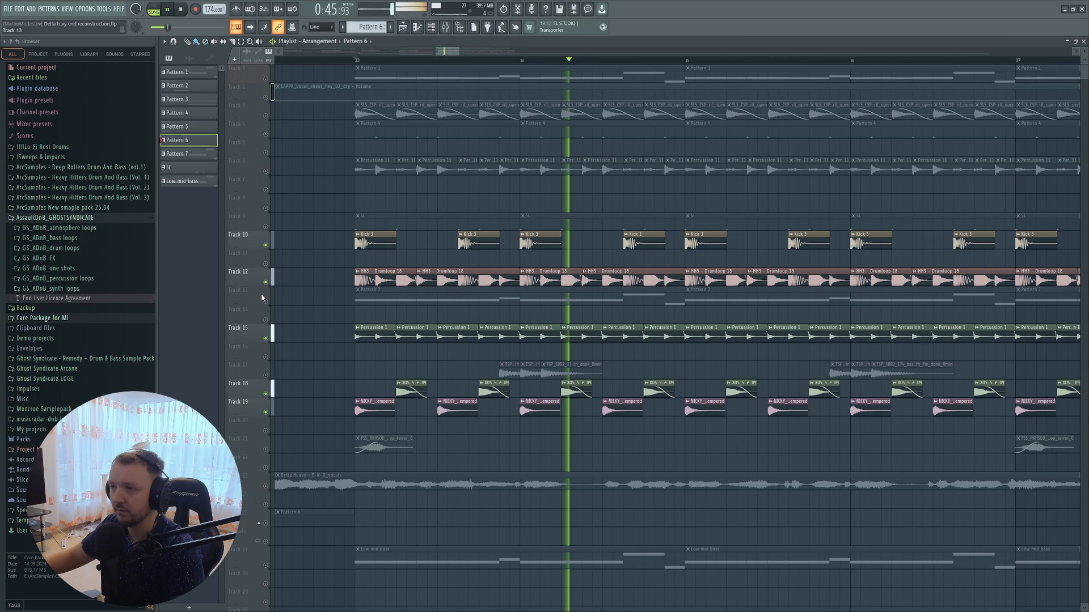
{"action": "key", "text": "space"}
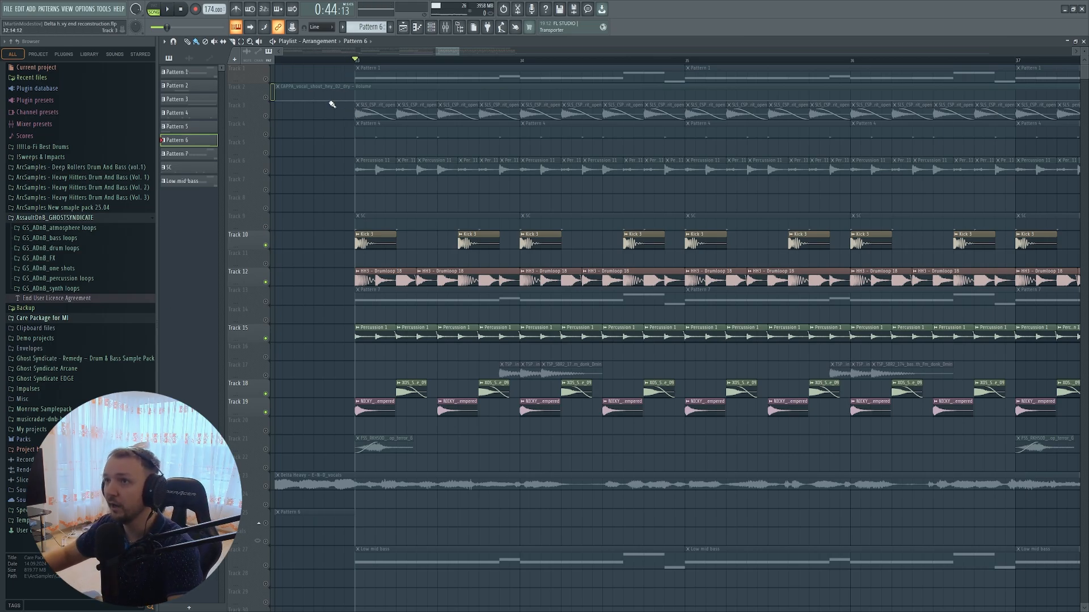
- Audition the Track 3 hi-hat and the Track 6 percussion in solo, one after the other
{"action": "left_click", "coordinate": [265, 116], "text": "ctrl"}
{"action": "key", "text": "space"}
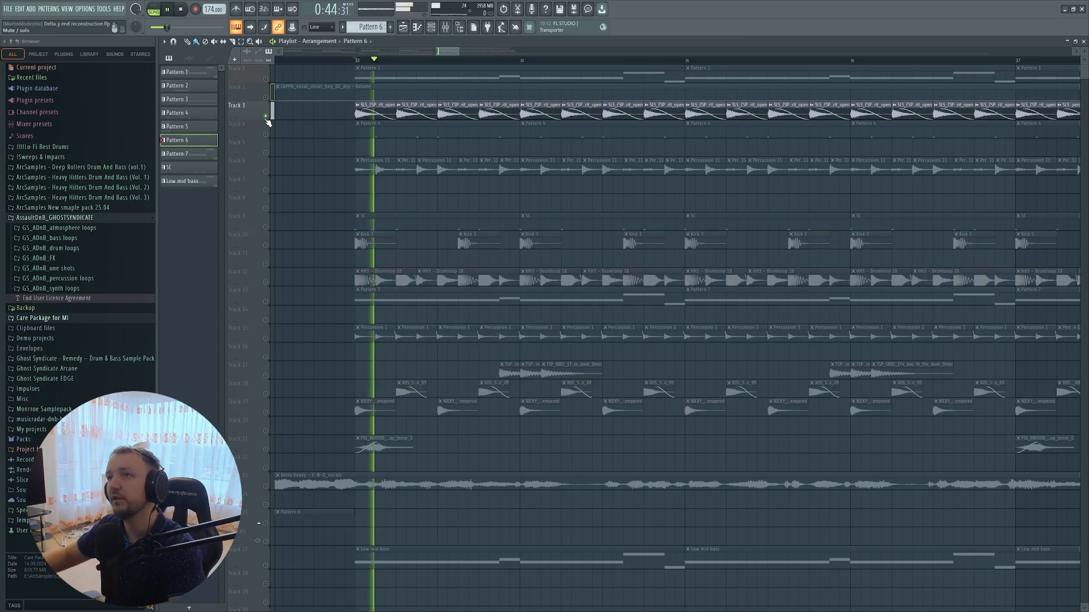
{"action": "left_click", "coordinate": [265, 171], "text": "ctrl"}
{"action": "key", "text": "space"}
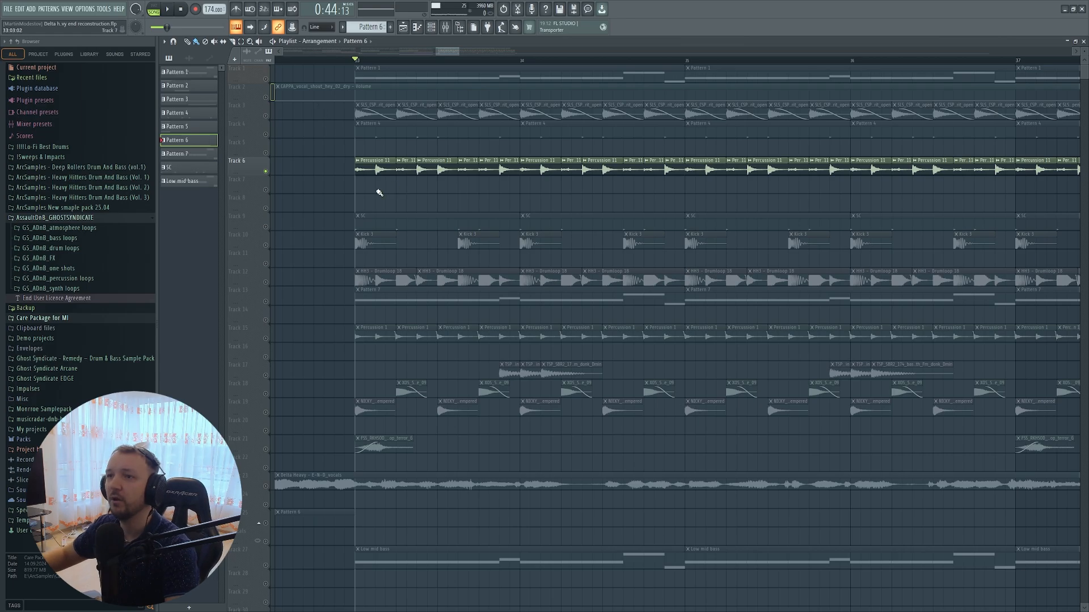
- Play the Track 3 hi-hat with the Track 6 percussion, adding the Track 19 open hi-hat and Track 15 percussion during playback
{"action": "right_click", "coordinate": [265, 116]}
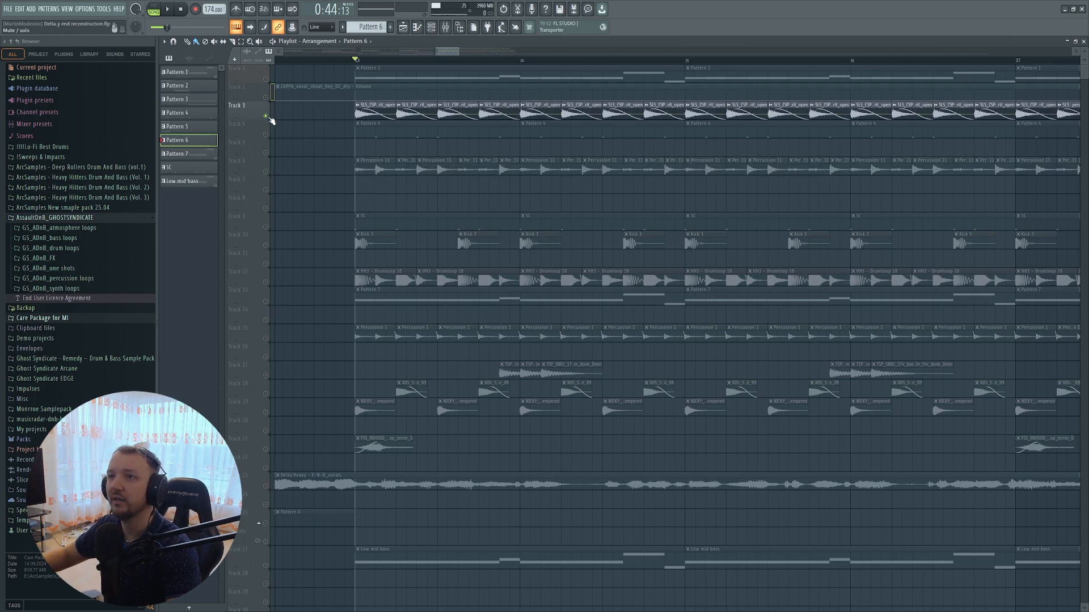
{"action": "left_click", "coordinate": [265, 171]}
{"action": "key", "text": "space"}
{"action": "left_click", "coordinate": [266, 413]}
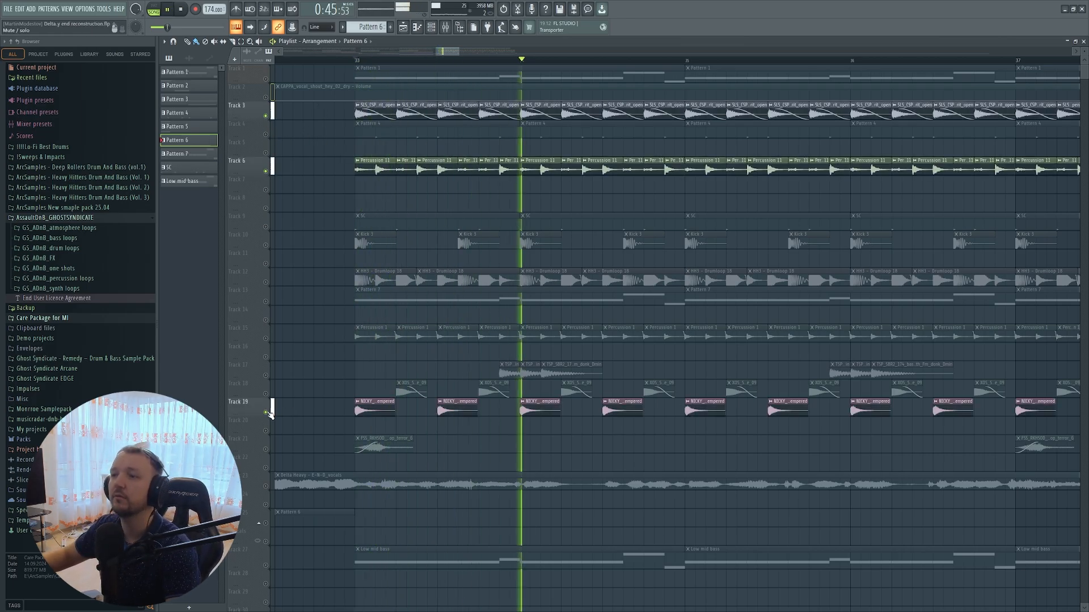
{"action": "left_click", "coordinate": [266, 339]}
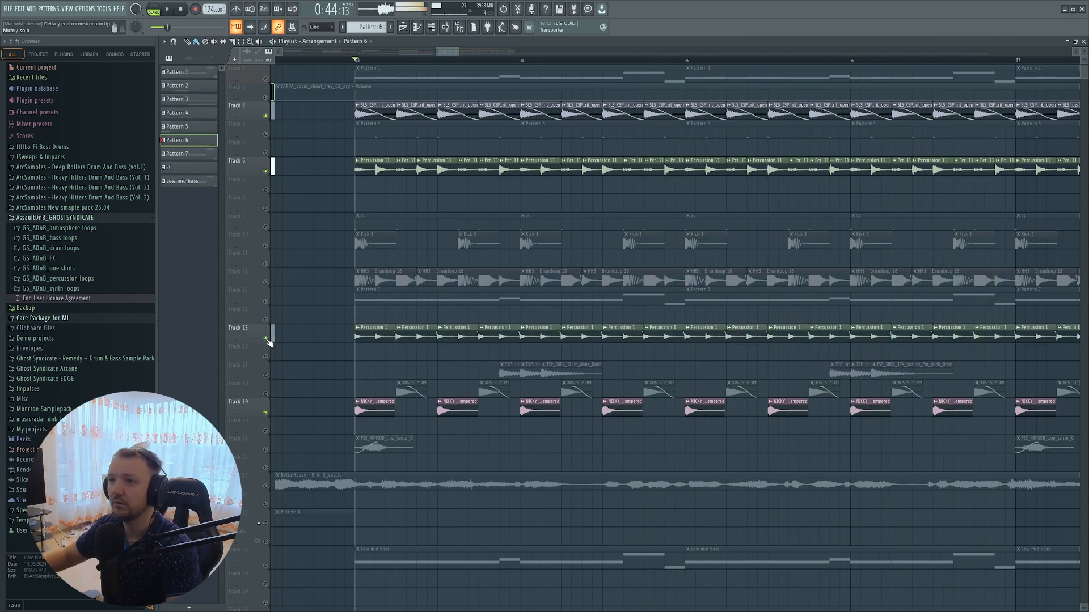
{"action": "key", "text": "space"}
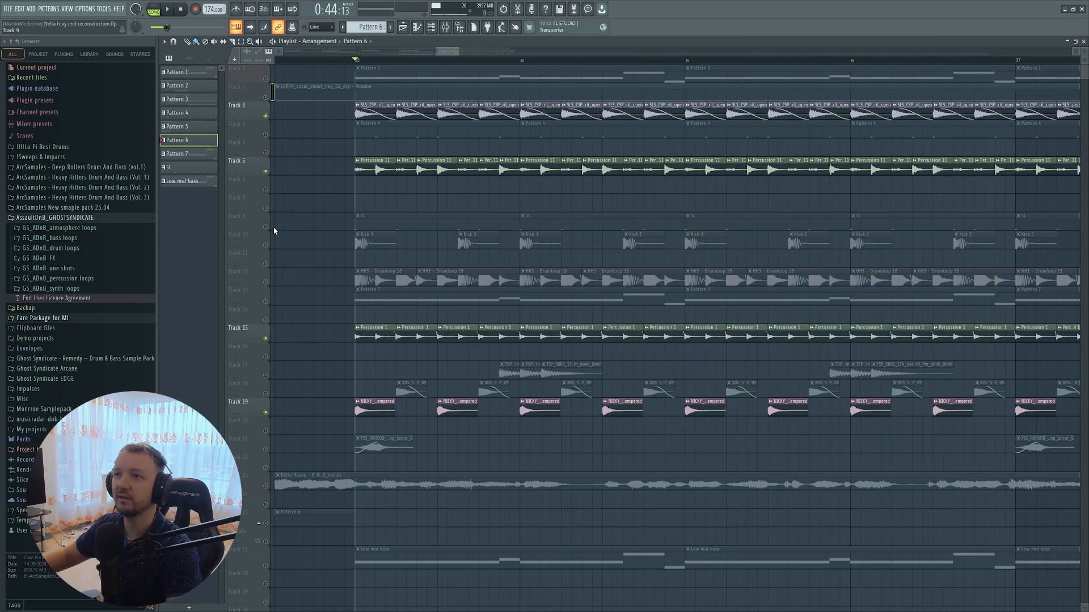
- Add Pattern 4 on Track 4 and audition the layers, then repeat with the Track 12 drum loop added
{"action": "left_click", "coordinate": [266, 134]}
{"action": "key", "text": "space"}
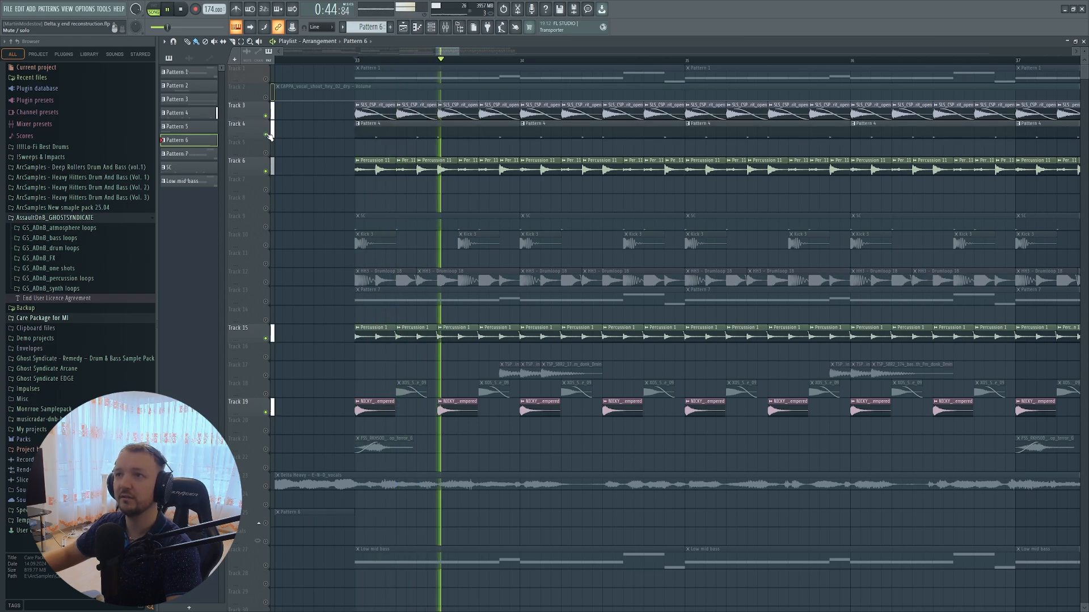
{"action": "key", "text": "space"}
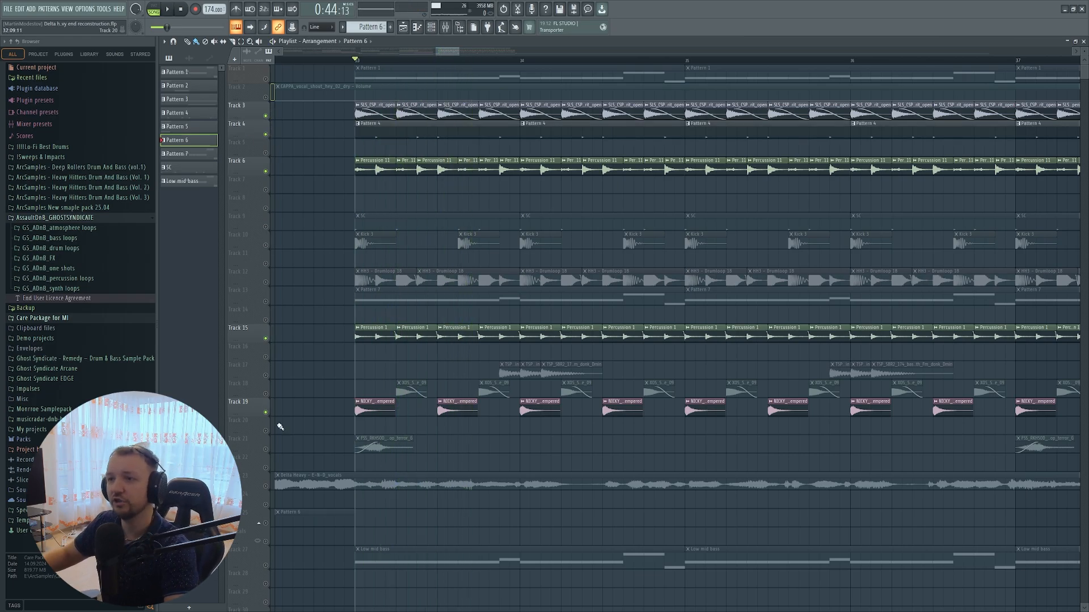
{"action": "left_click", "coordinate": [267, 283]}
{"action": "key", "text": "space"}
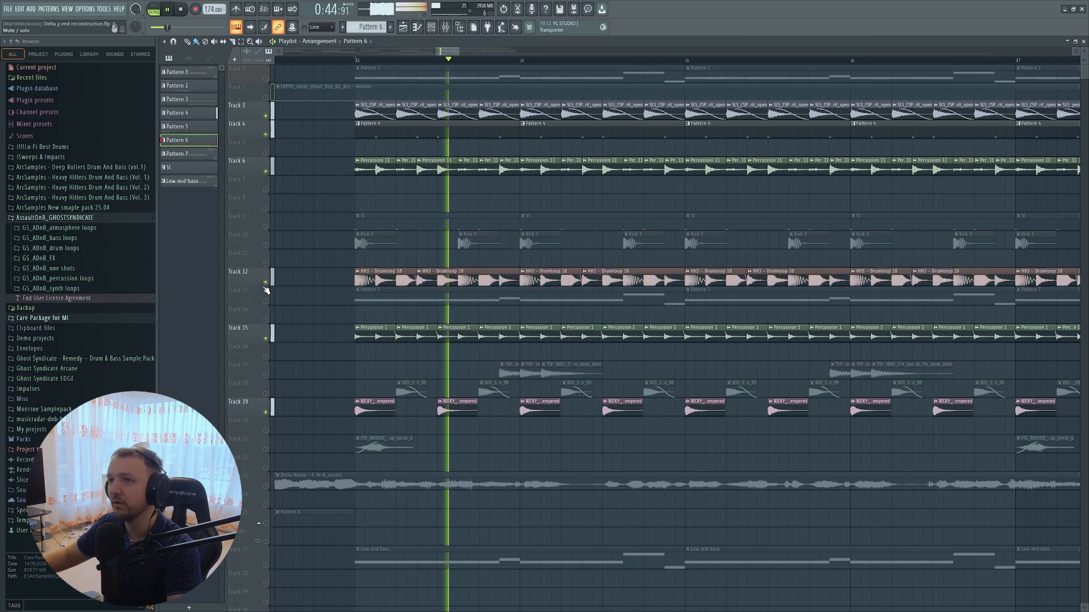
{"action": "key", "text": "space"}
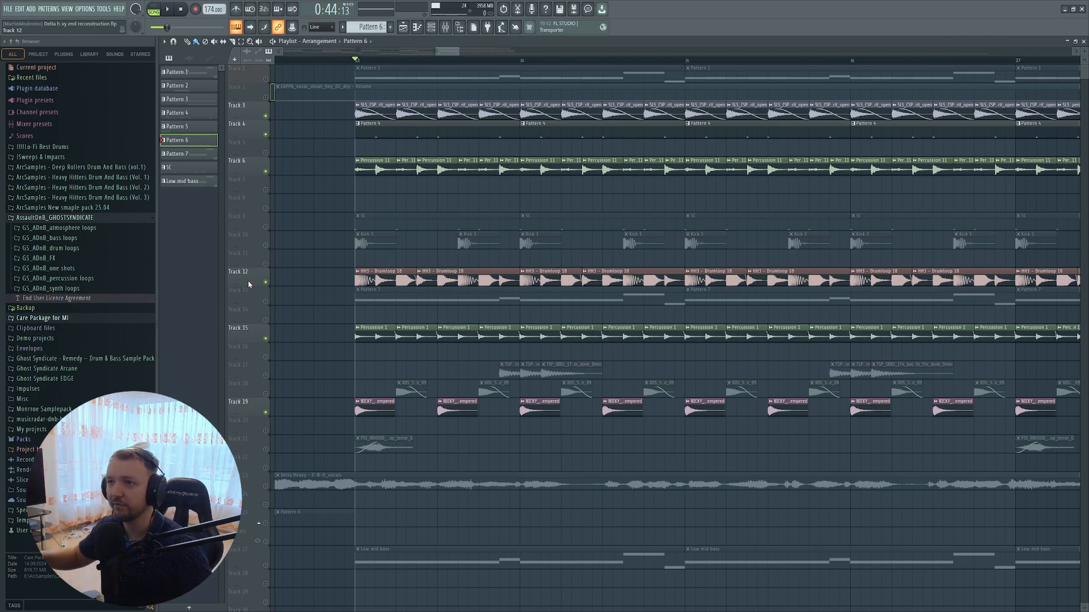
- Enable the Track 18 snare and Track 10 kick and play the combined drum layers from bar 33
{"action": "left_click", "coordinate": [265, 393]}
{"action": "left_click", "coordinate": [265, 245]}
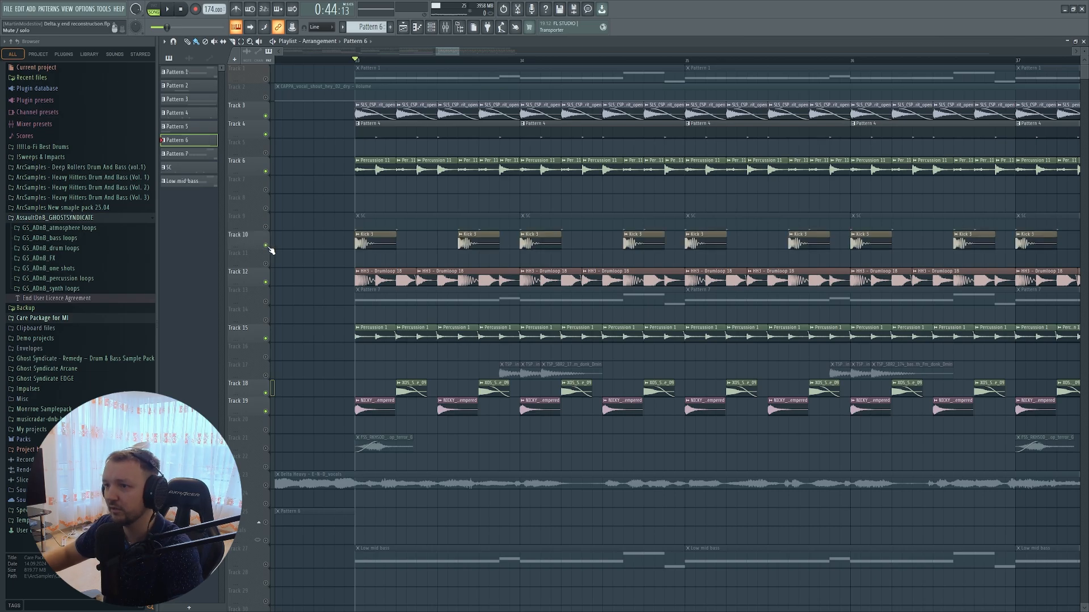
{"action": "key", "text": "space"}
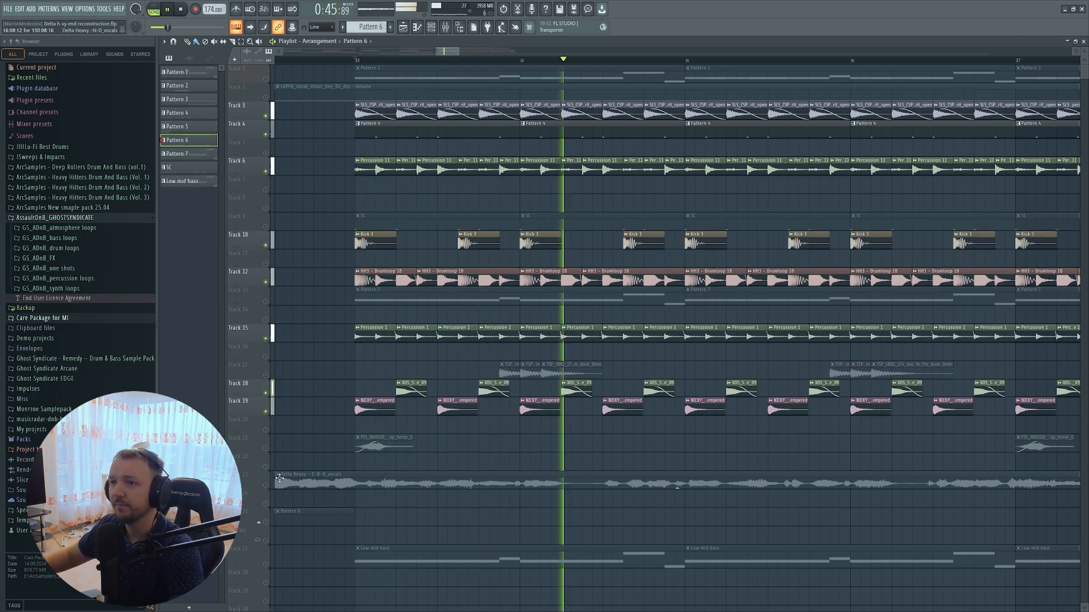
{"action": "key", "text": "space"}
- Solo the Track 21 rave synth loop and view its audio clip settings
{"action": "right_click", "coordinate": [266, 449]}
{"action": "scroll", "coordinate": [363, 256], "scroll_direction": "up", "scroll_amount": 3}
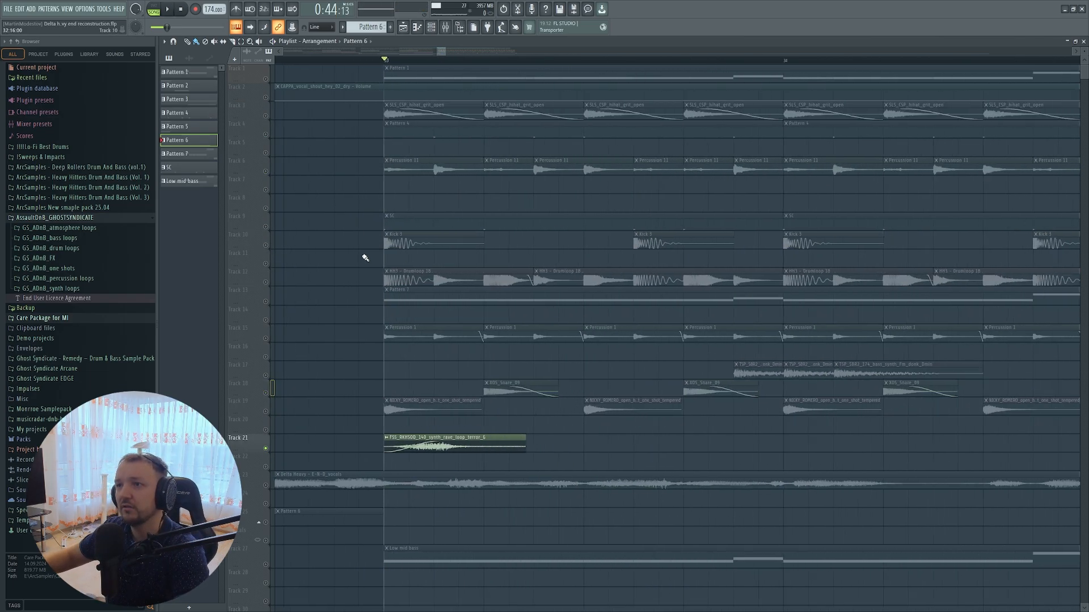
{"action": "double_click", "coordinate": [471, 444]}
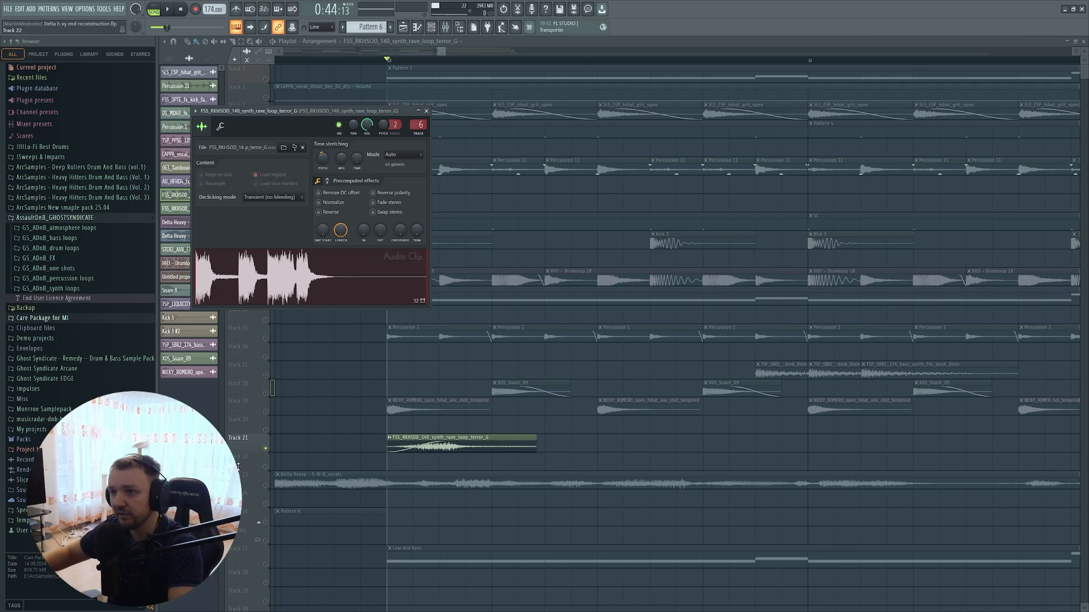
{"action": "right_click", "coordinate": [323, 433]}
- Combine the soloed Track 21 synth loop with Tracks 19, 18, 12 and 10 and play them briefly from bar 33
{"action": "right_click", "coordinate": [267, 449]}
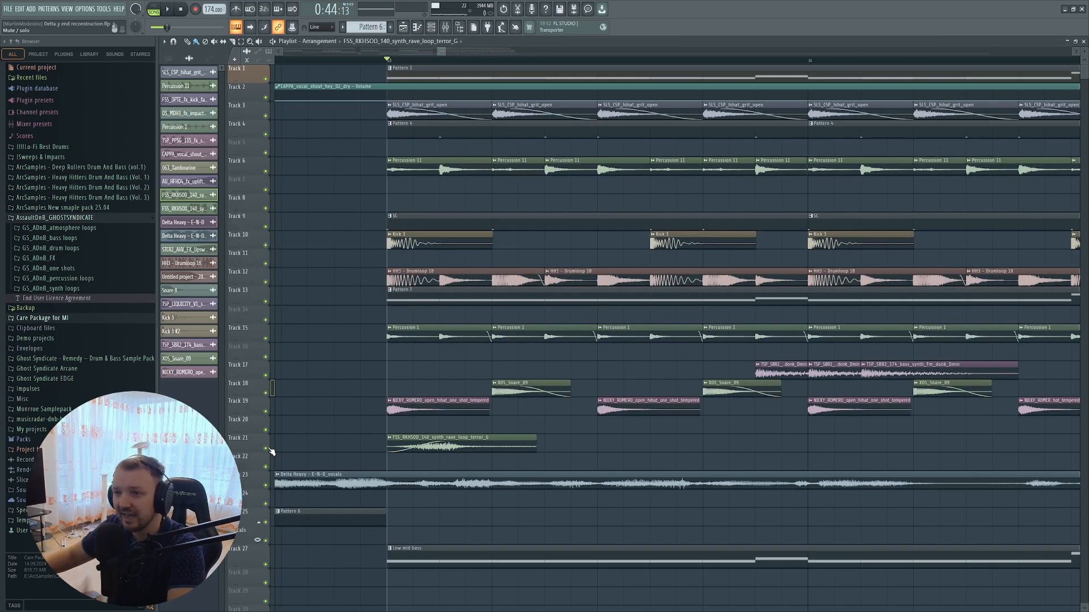
{"action": "right_click", "coordinate": [267, 449]}
{"action": "left_click", "coordinate": [267, 411]}
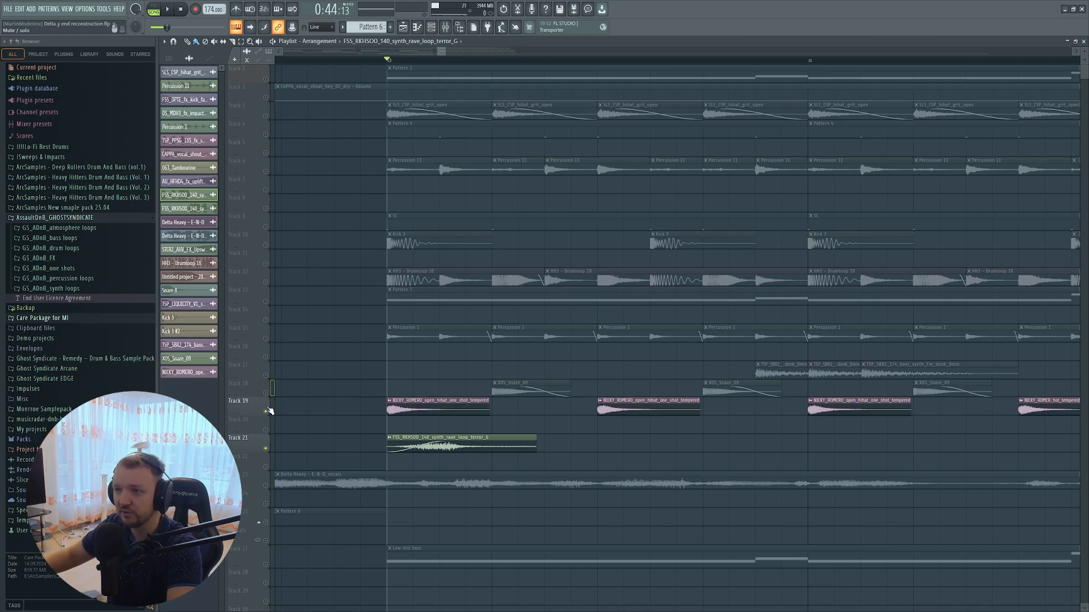
{"action": "left_click", "coordinate": [265, 393]}
{"action": "left_click", "coordinate": [265, 281]}
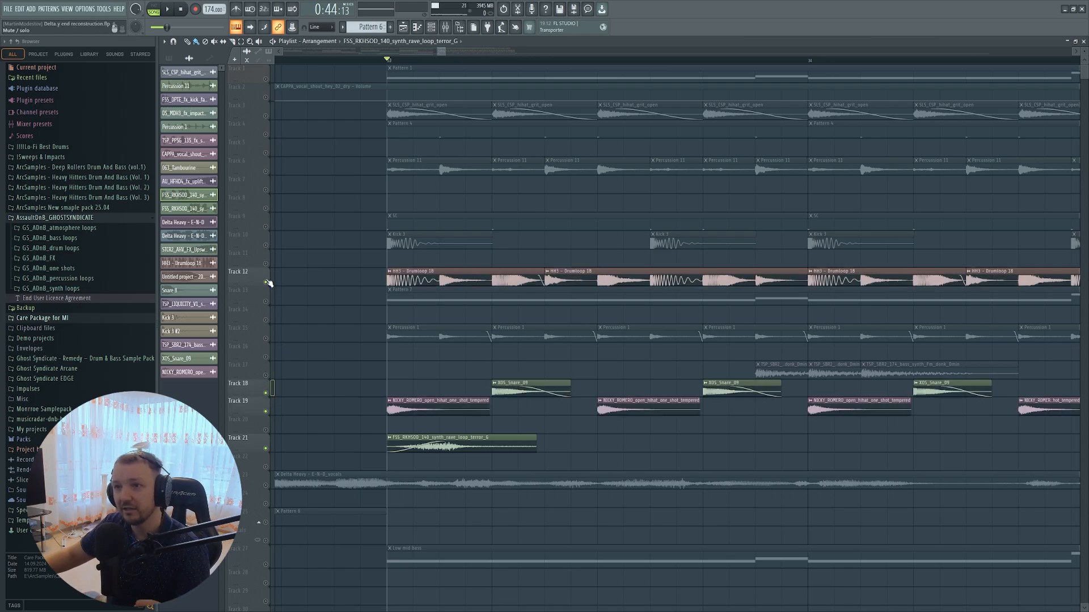
{"action": "left_click", "coordinate": [265, 245]}
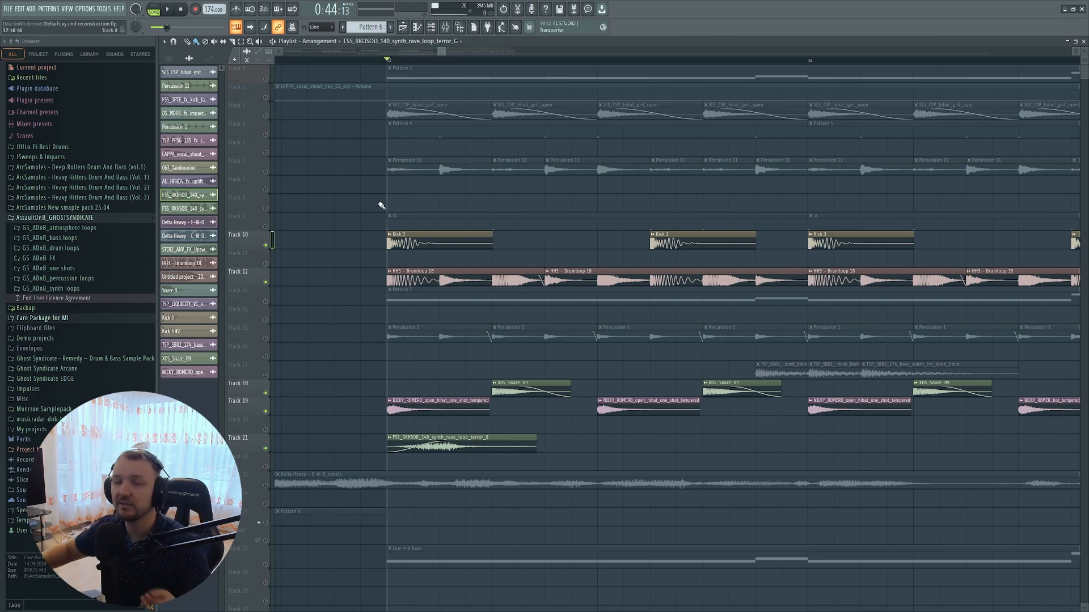
{"action": "key", "text": "space"}
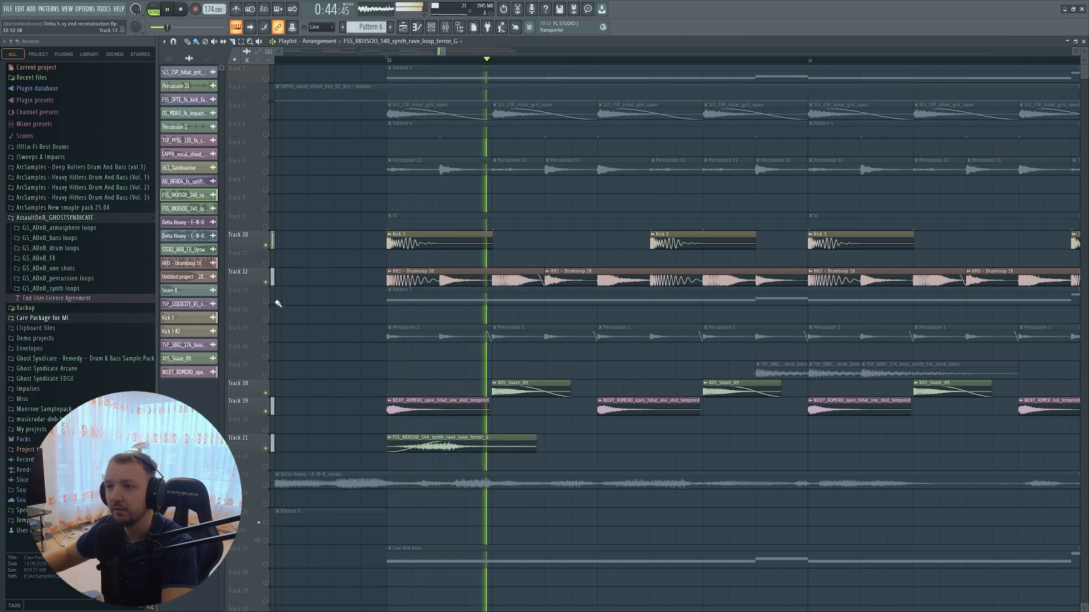
{"action": "key", "text": "space"}
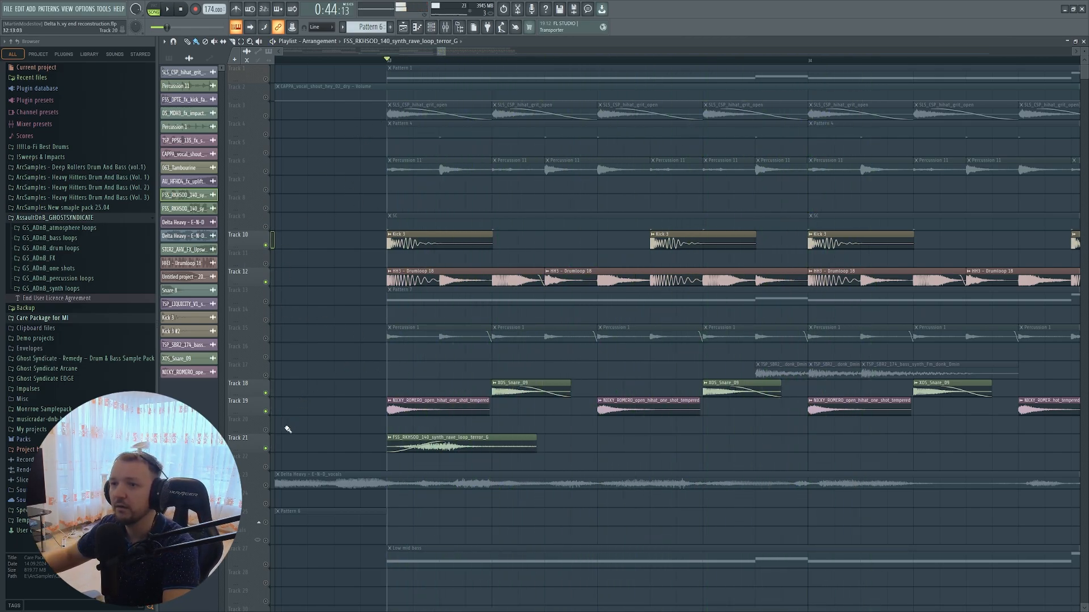
- Release the Track 21 solo so that all playlist tracks are enabled
{"action": "left_click", "coordinate": [266, 448], "text": "ctrl"}
{"action": "left_click", "coordinate": [265, 448], "text": "ctrl"}
{"action": "scroll", "coordinate": [359, 425], "scroll_direction": "down", "scroll_amount": 3}
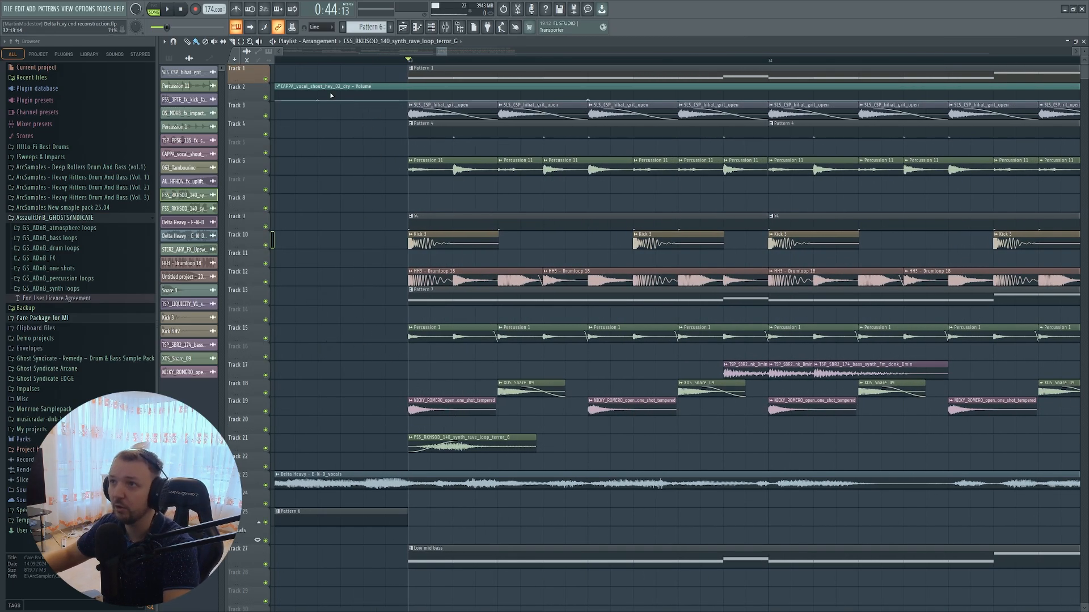
{"action": "scroll", "coordinate": [397, 296], "scroll_direction": "down", "scroll_amount": 2}
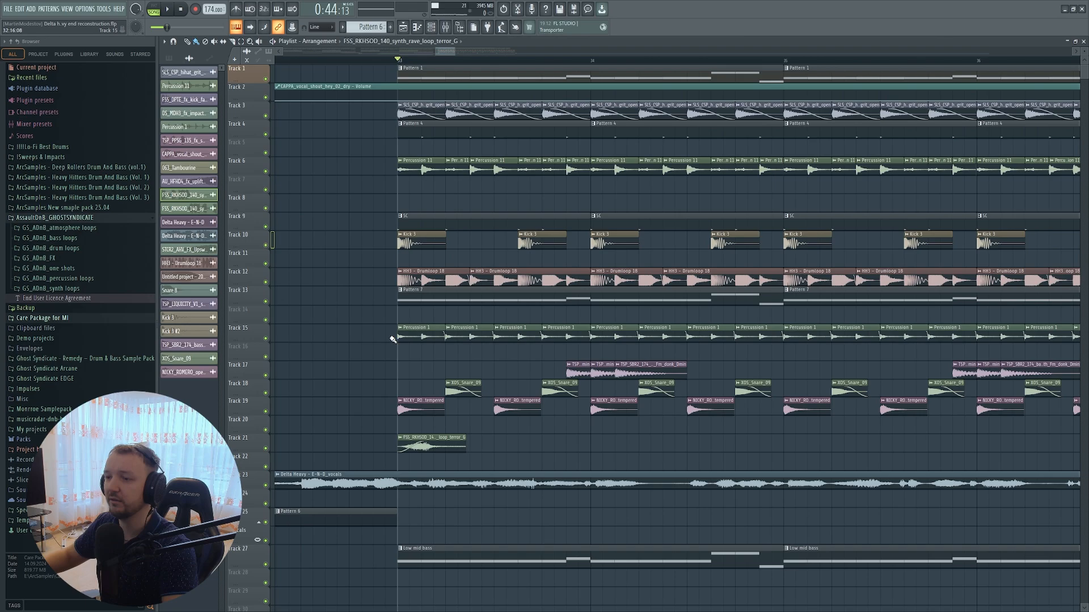
- Show the Mid Kick Bass notes of Pattern 1 in the piano roll, audition them in pattern mode and close the piano roll
{"action": "double_click", "coordinate": [435, 76]}
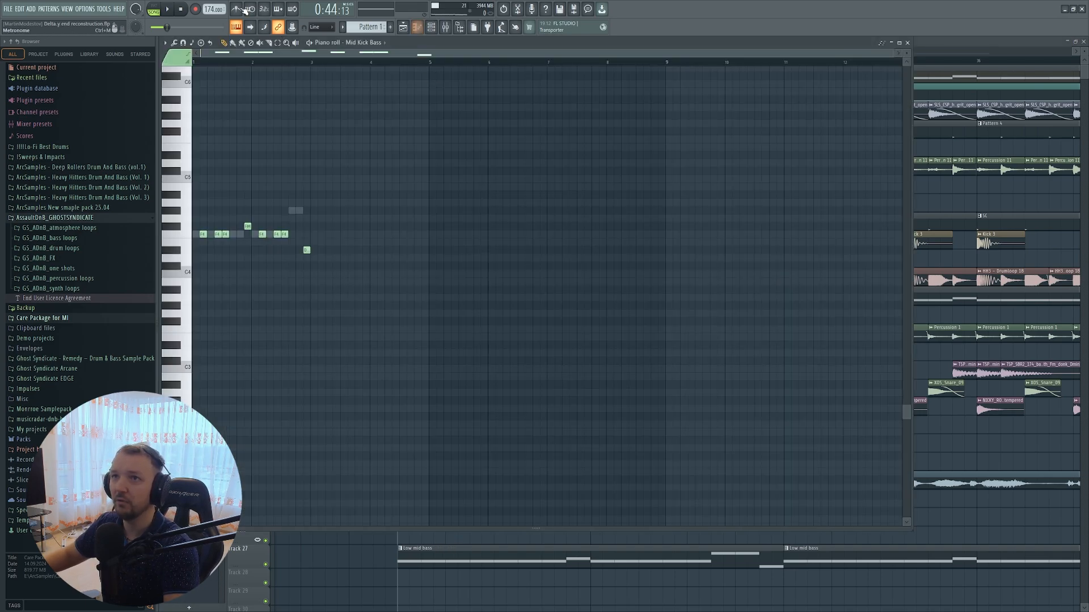
{"action": "left_click", "coordinate": [153, 9]}
{"action": "key", "text": "space"}
{"action": "key", "text": "space"}
{"action": "left_click", "coordinate": [909, 42]}
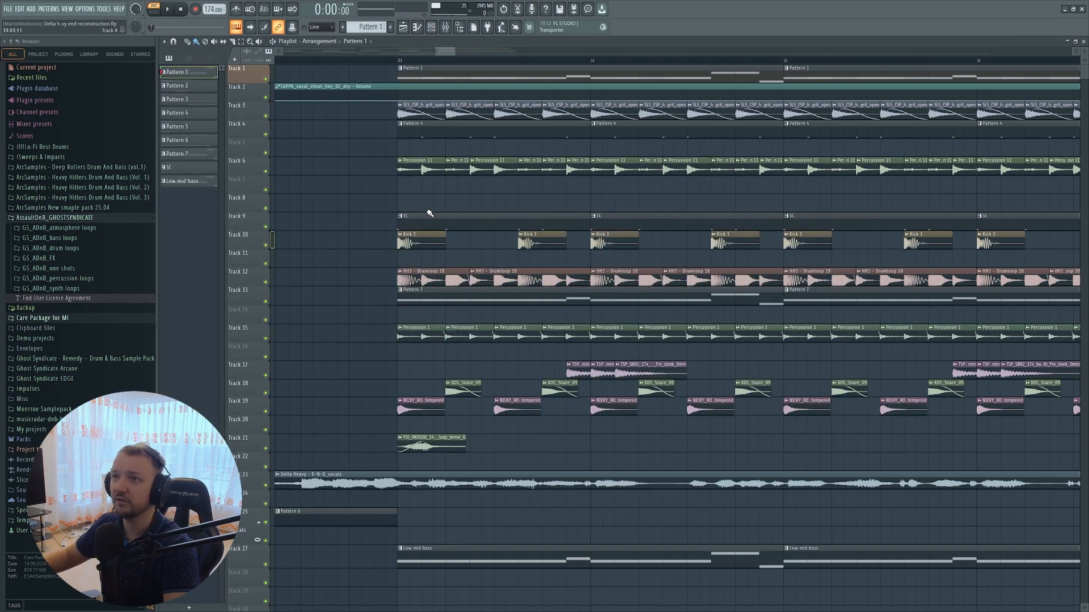
- Play Pattern 7 with its SUB BASS notes shown in the piano roll and open the SUB BASS channel's Serum synth
{"action": "scroll", "coordinate": [412, 269], "scroll_direction": "up", "scroll_amount": 3}
{"action": "double_click", "coordinate": [435, 300]}
{"action": "key", "text": "space"}
{"action": "left_click", "coordinate": [436, 29]}
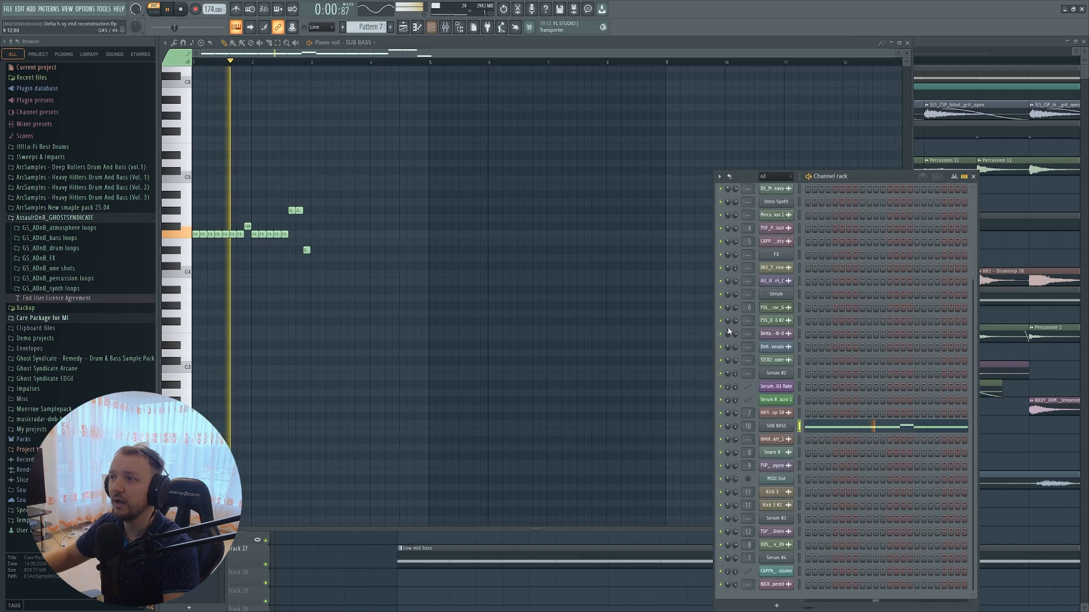
{"action": "left_click", "coordinate": [776, 426]}
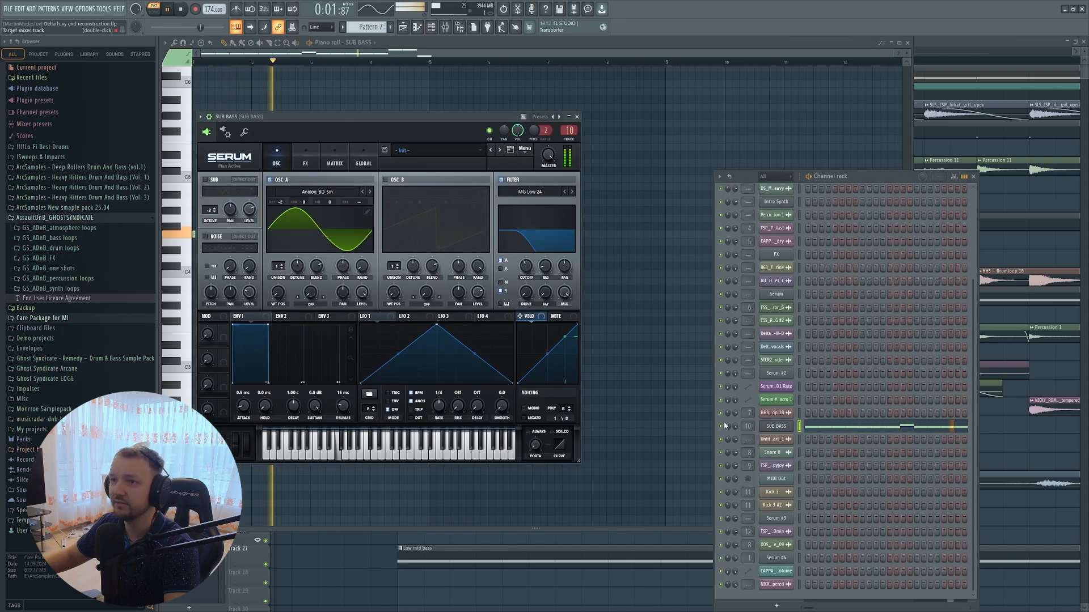
- Examine oscillator A's sine wavetable in the SUB BASS Serum's wavetable editor and close the editor
{"action": "left_click", "coordinate": [367, 212]}
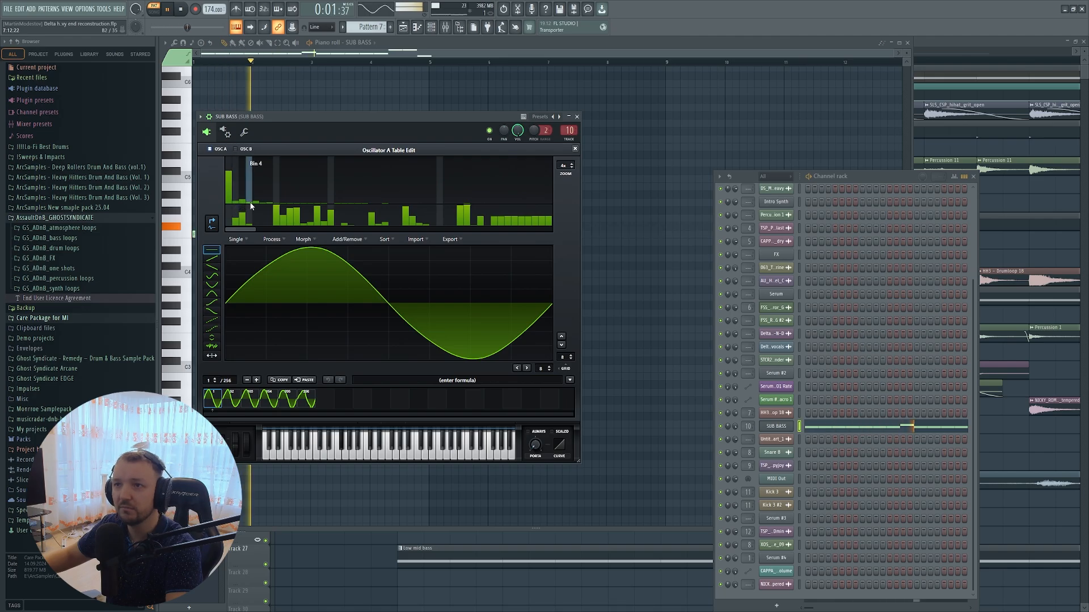
{"action": "left_click", "coordinate": [575, 149]}
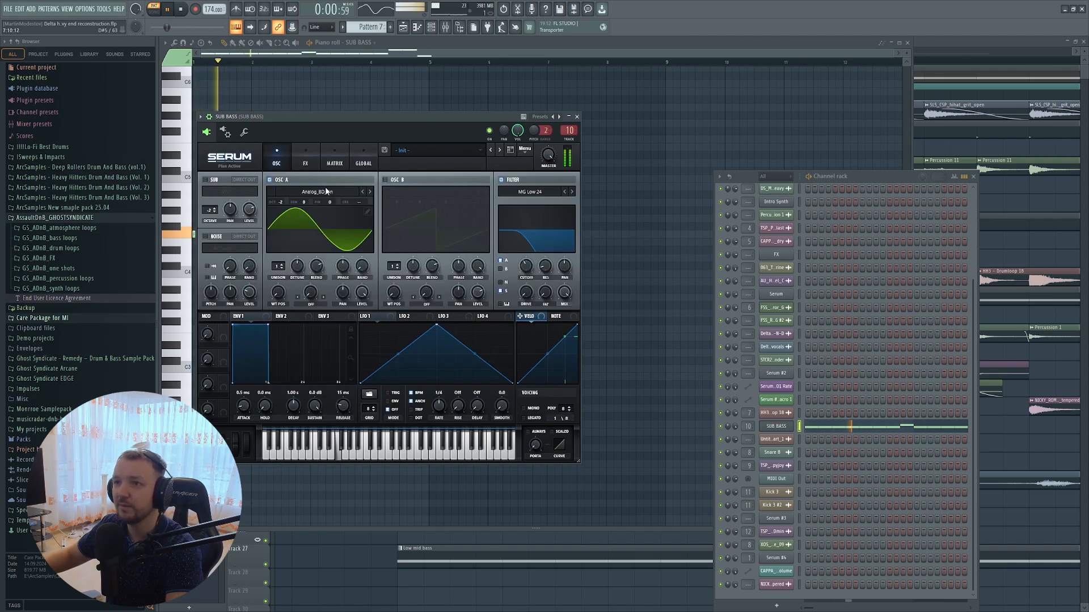
{"action": "left_click", "coordinate": [306, 159]}
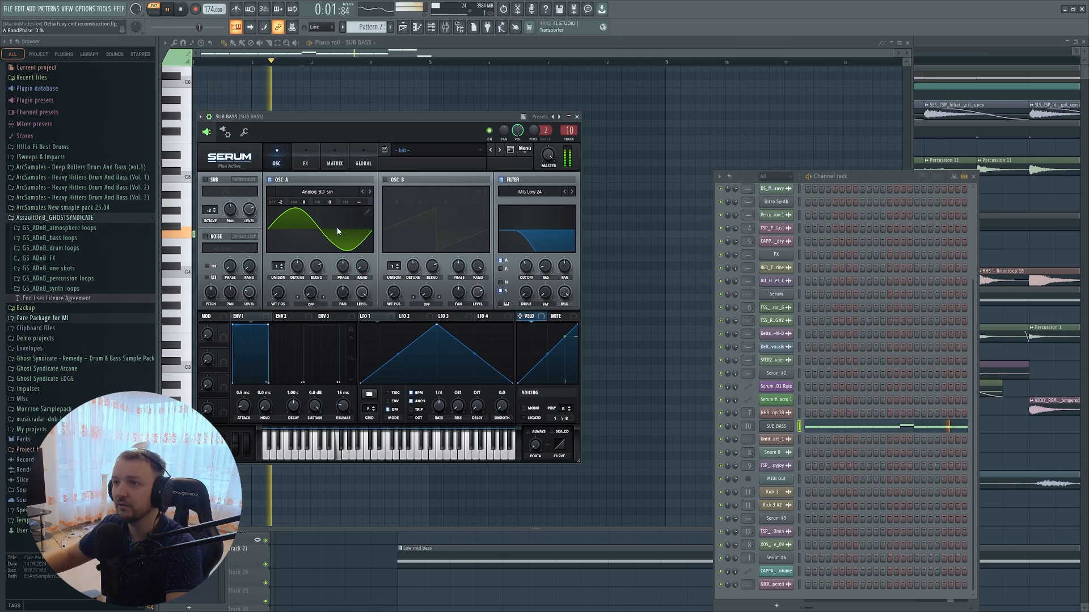
- Show the SUB BASS mixer track with playback stopped, inspect its P42 Climax saturation settings and close the plugin
{"action": "left_click", "coordinate": [455, 27]}
{"action": "key", "text": "space"}
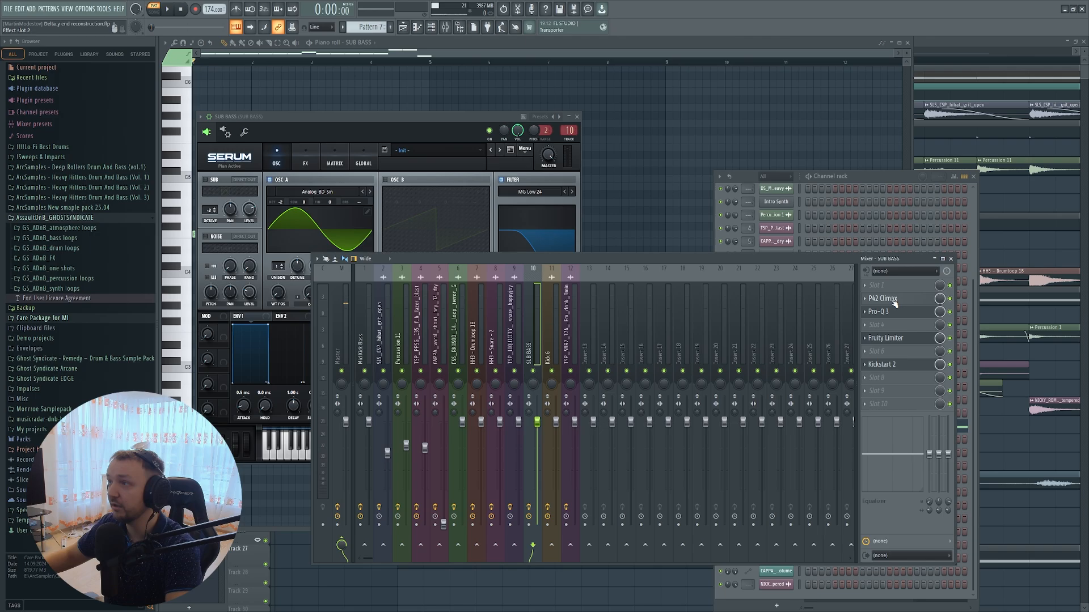
{"action": "left_click", "coordinate": [895, 298]}
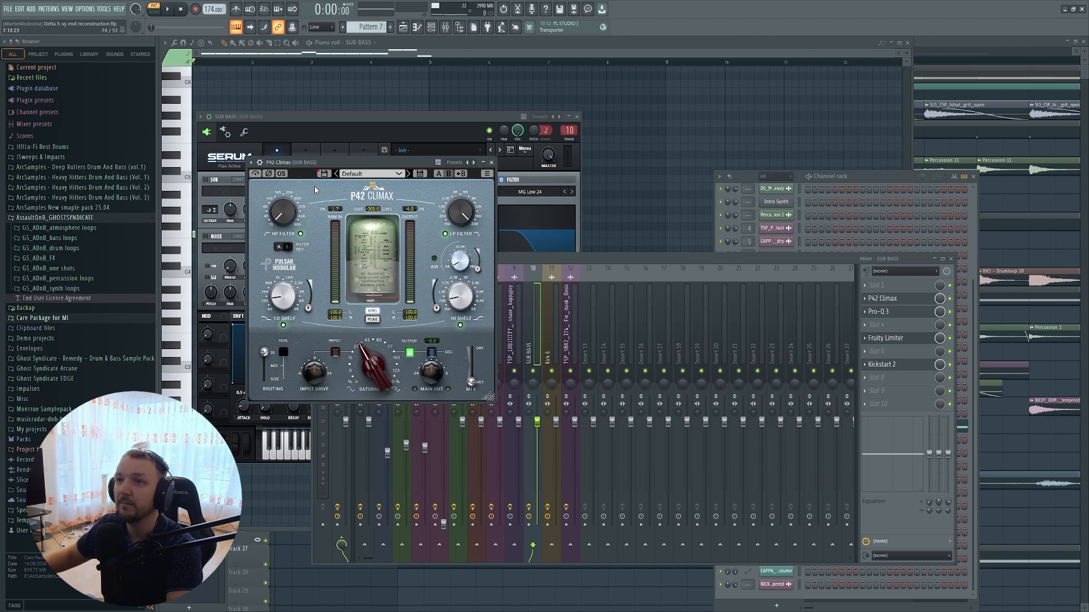
{"action": "left_click_drag", "start_coordinate": [322, 167], "coordinate": [386, 178]}
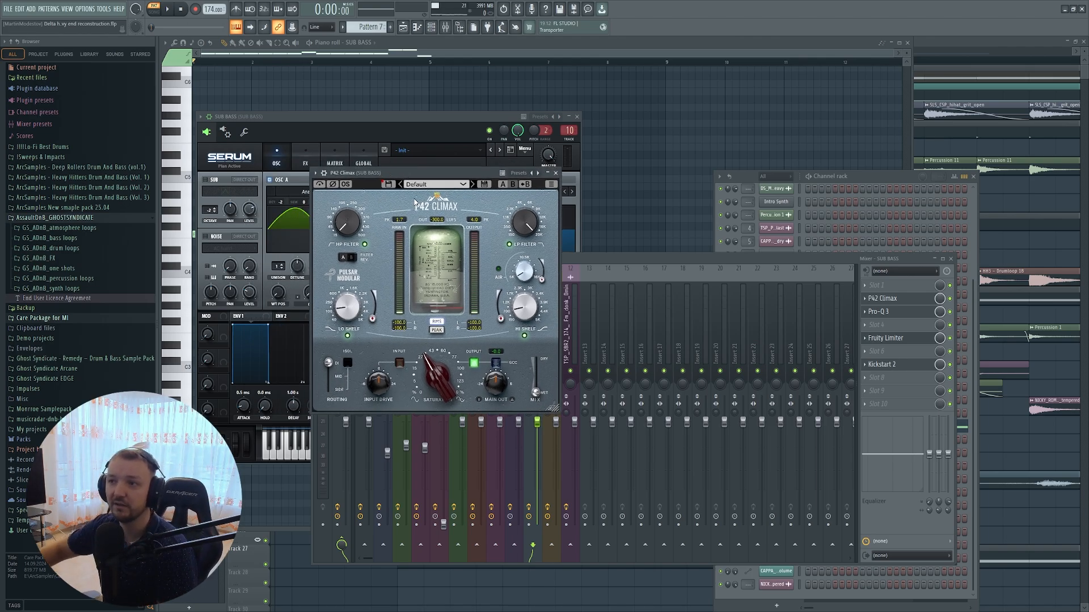
{"action": "mouse_move", "coordinate": [428, 360]}
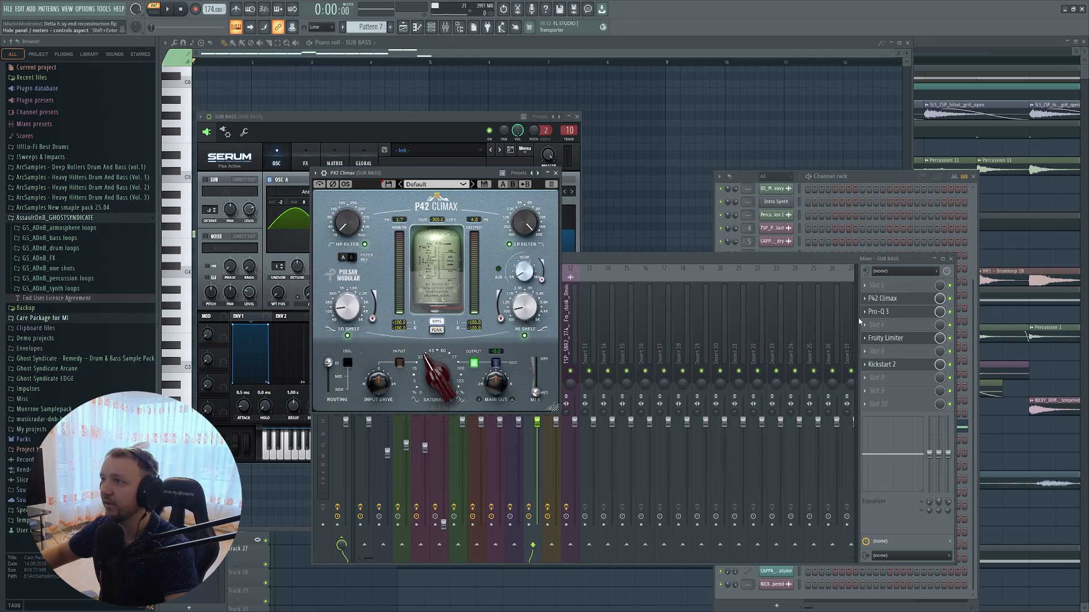
{"action": "left_click", "coordinate": [892, 299]}
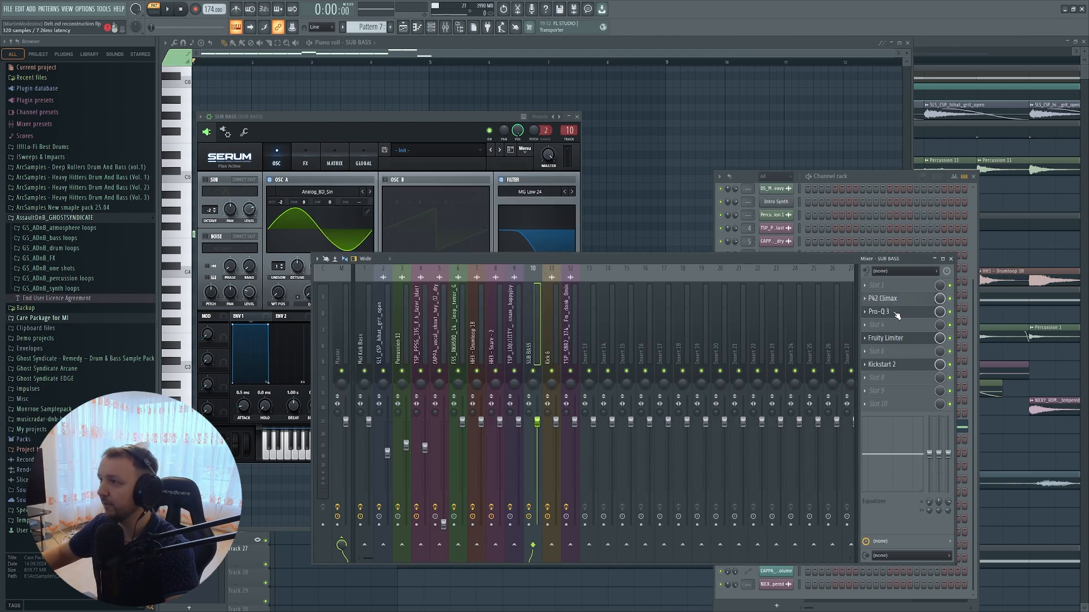
- Play Pattern 7 with the SUB BASS track's Pro-Q 3 open and inspect its low-cut band
{"action": "left_click", "coordinate": [896, 313]}
{"action": "left_click", "coordinate": [896, 314]}
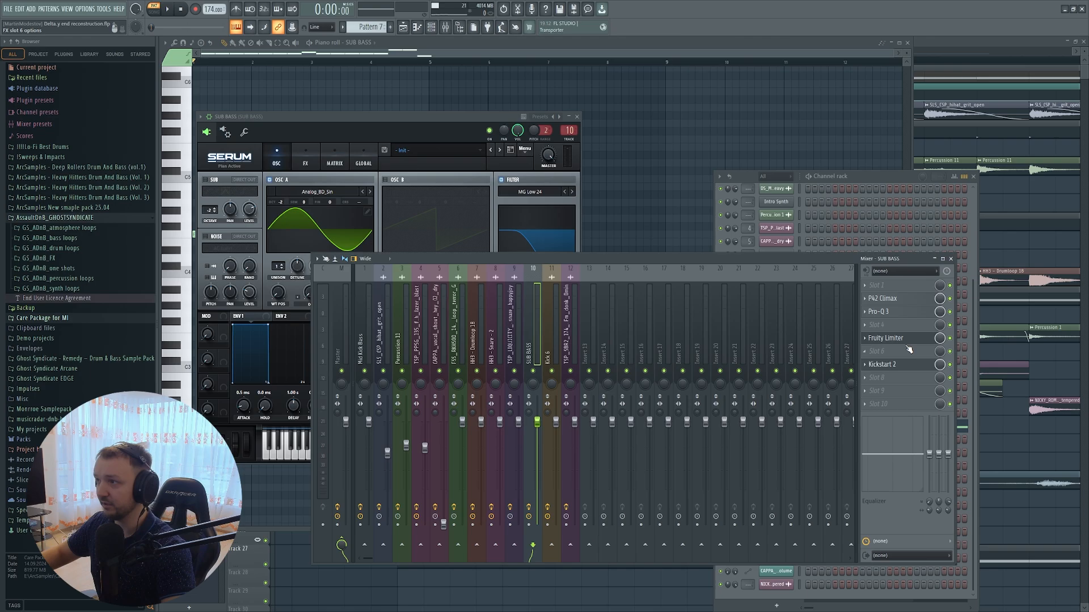
{"action": "key", "text": "space"}
{"action": "left_click", "coordinate": [901, 313]}
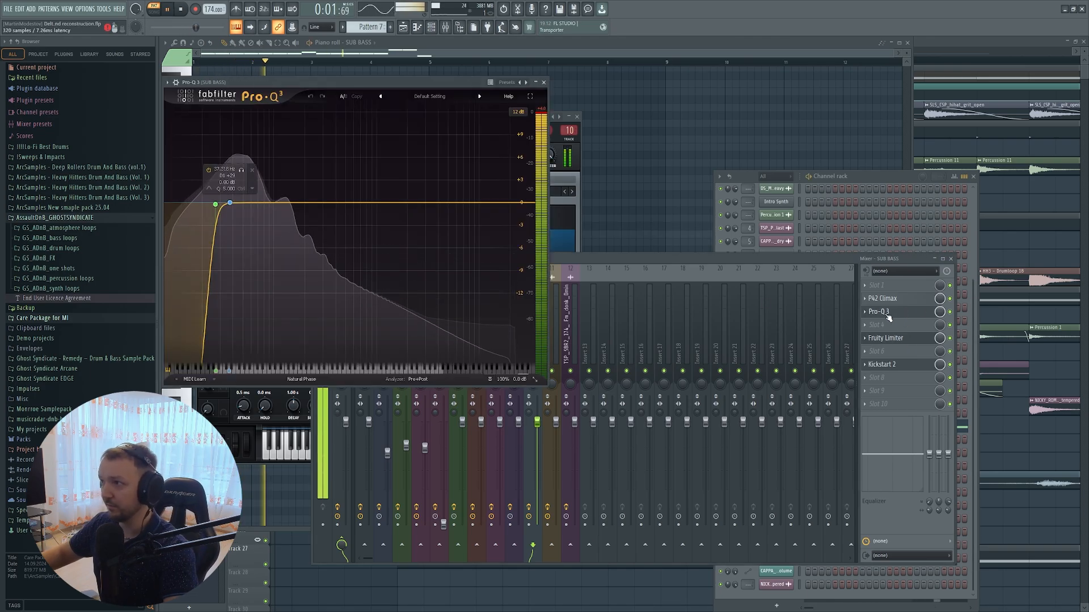
{"action": "key", "text": "space"}
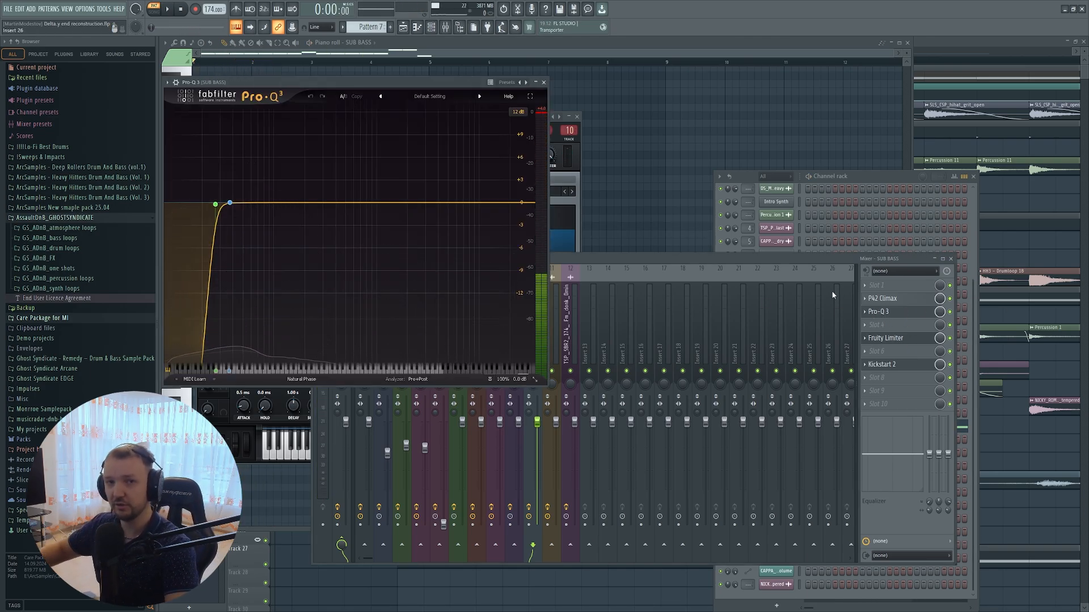
{"action": "mouse_move", "coordinate": [216, 204]}
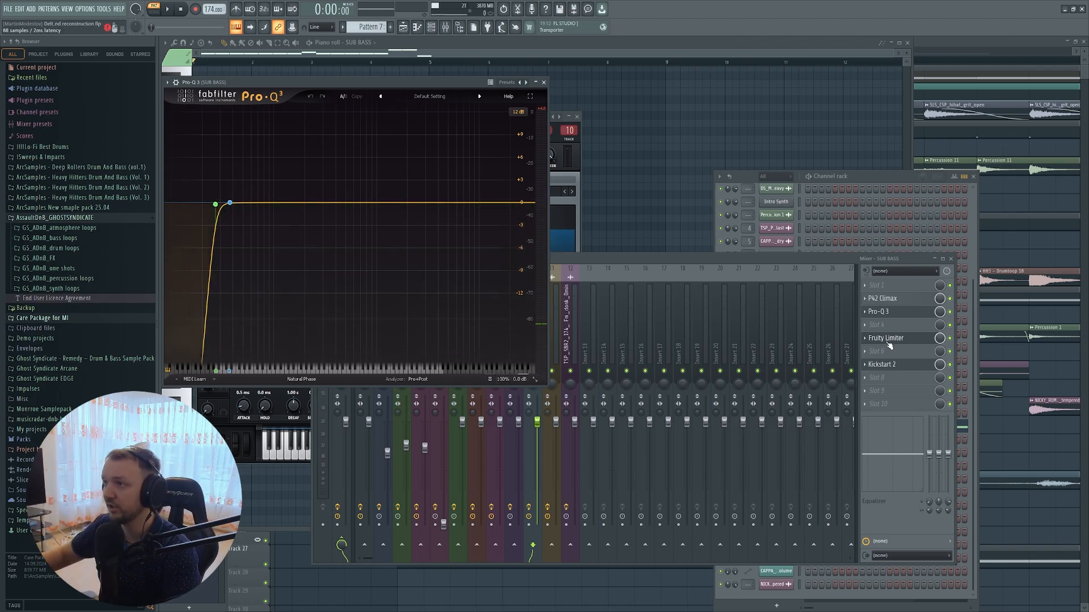
- Play Pattern 7 while briefly viewing the Fruity Limiter on the SUB BASS mixer track
{"action": "key", "text": "space"}
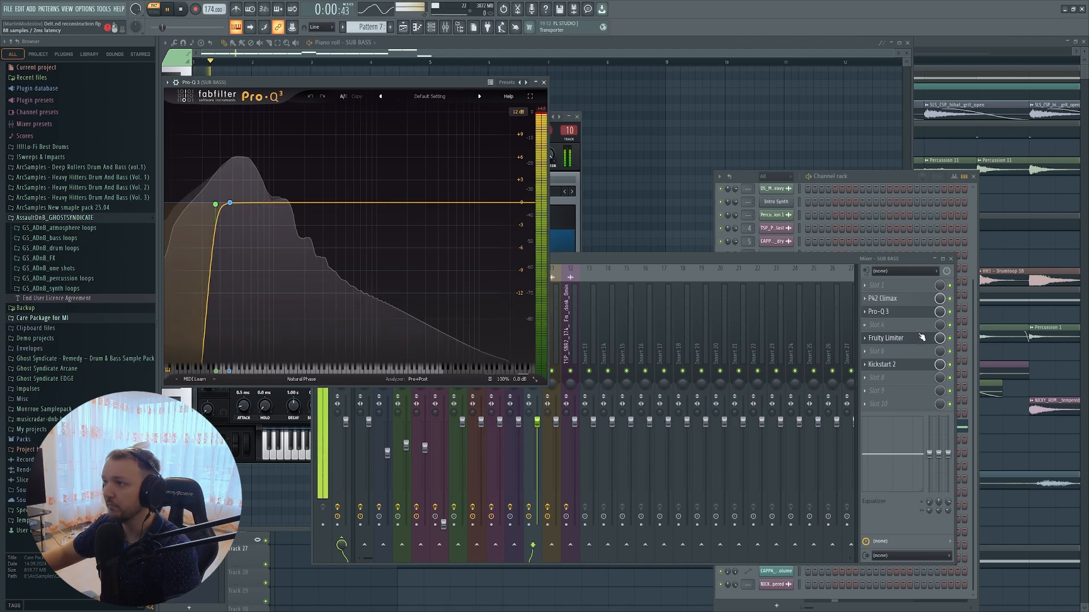
{"action": "left_click", "coordinate": [905, 340]}
{"action": "left_click", "coordinate": [905, 340]}
{"action": "key", "text": "space"}
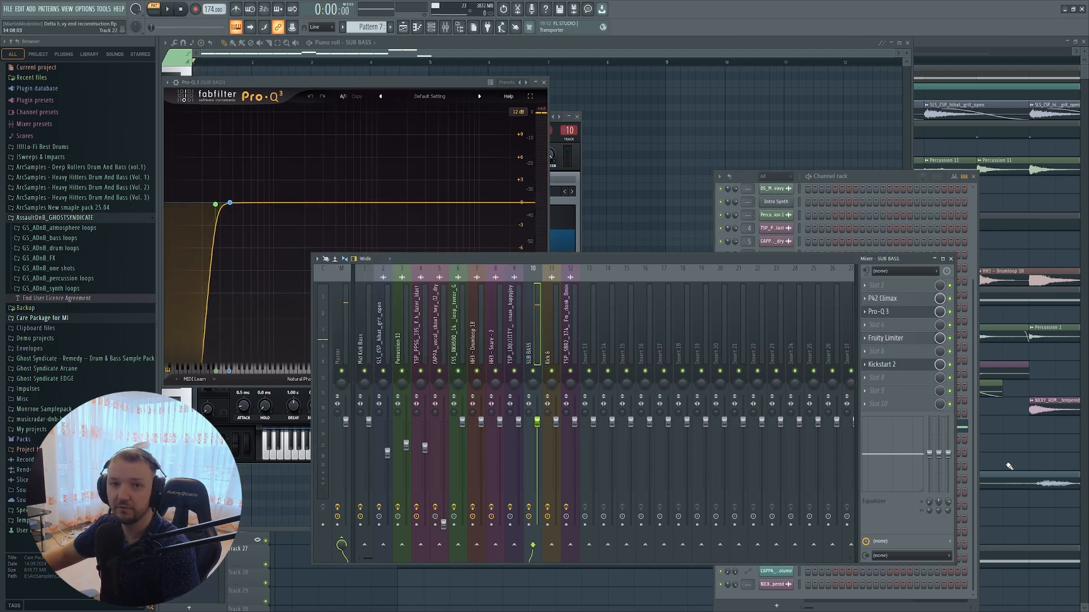
- Solo the Pattern 7 sub bass on playlist Track 13, add the SC pattern on Track 9 and play them from bar 33
{"action": "left_click", "coordinate": [1022, 458]}
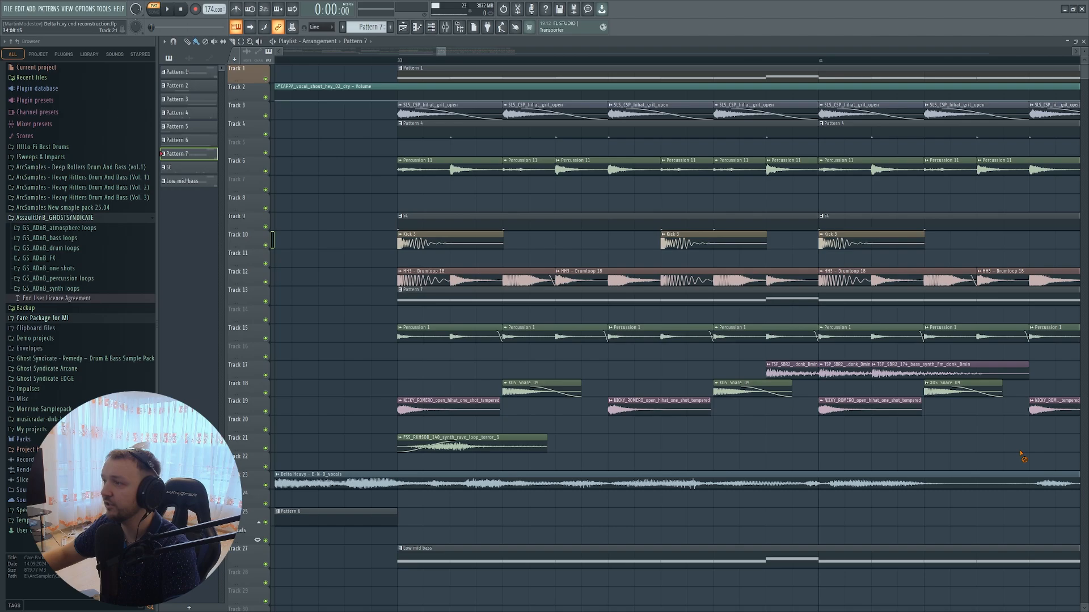
{"action": "left_click", "coordinate": [265, 302], "text": "ctrl"}
{"action": "left_click", "coordinate": [399, 64]}
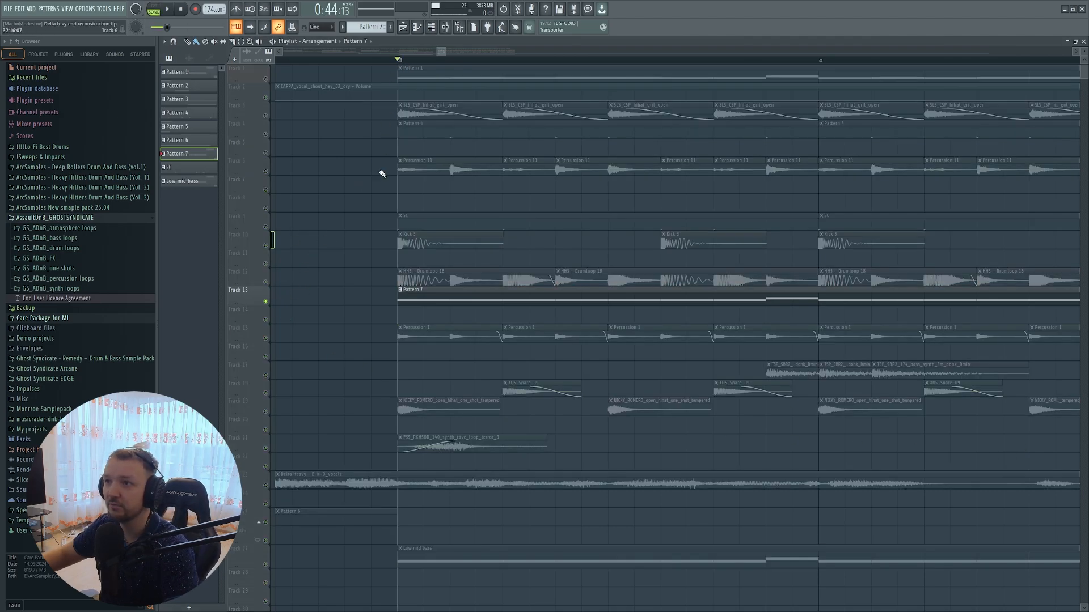
{"action": "key", "text": "space"}
{"action": "key", "text": "space"}
{"action": "left_click", "coordinate": [265, 227]}
{"action": "key", "text": "space"}
{"action": "scroll", "coordinate": [294, 253], "scroll_direction": "down", "scroll_amount": 3}
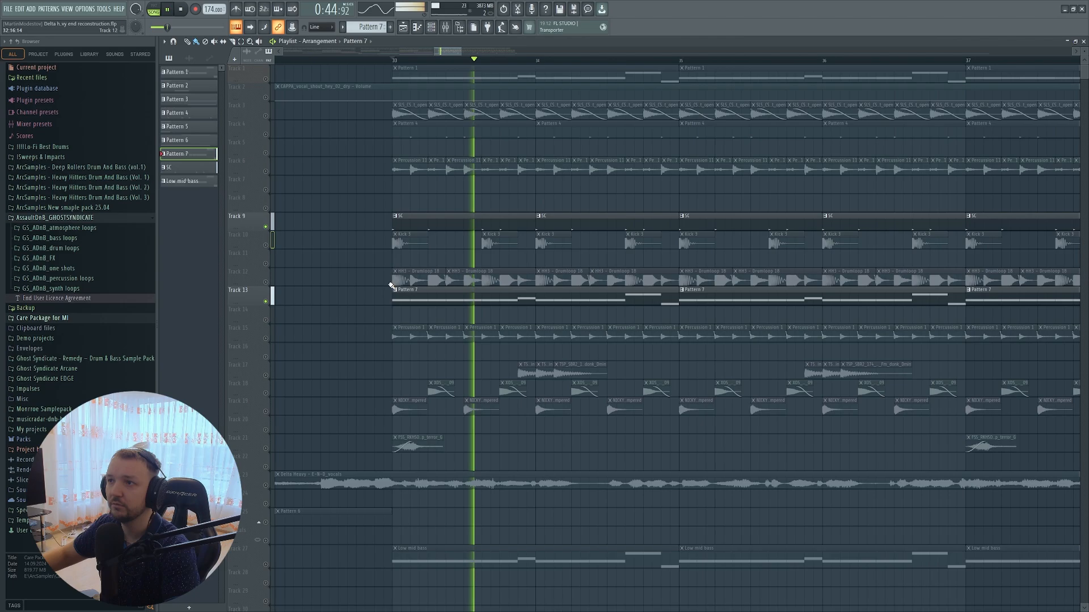
{"action": "key", "text": "space"}
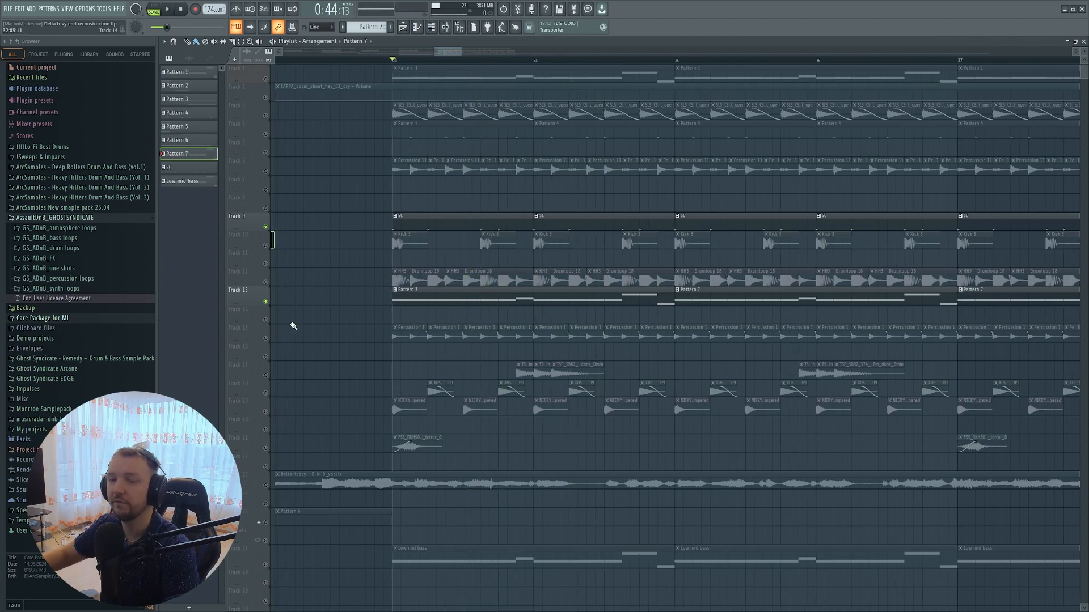
- Solo playlist Track 27 and show the Low mid bass pattern's notes in the piano roll with the channel rack
{"action": "scroll", "coordinate": [345, 369], "scroll_direction": "up", "scroll_amount": 3}
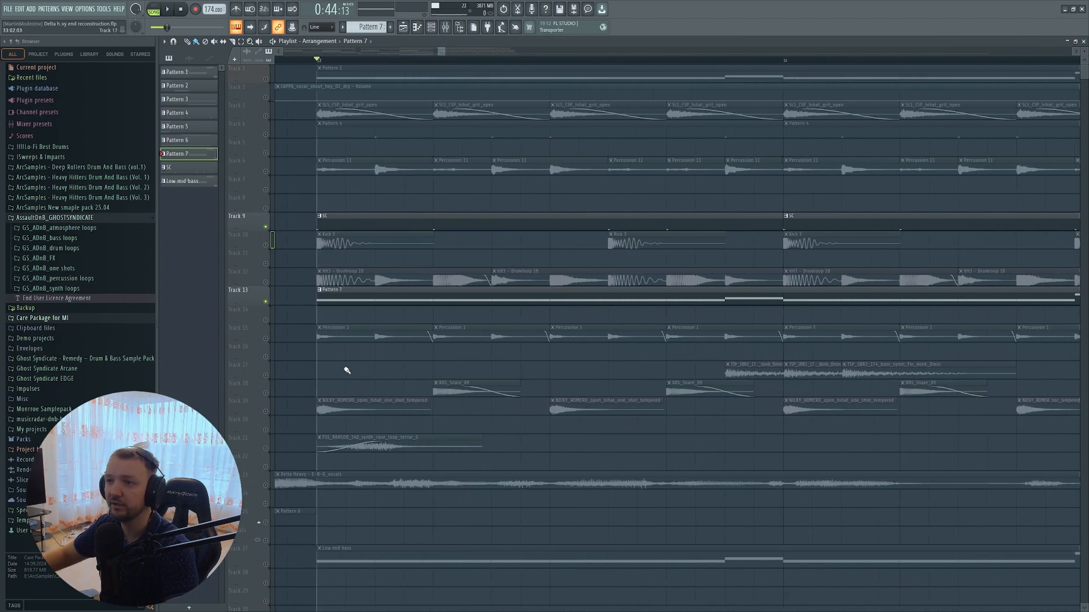
{"action": "left_click", "coordinate": [266, 565], "text": "ctrl"}
{"action": "scroll", "coordinate": [299, 440], "scroll_direction": "down", "scroll_amount": 3}
{"action": "scroll", "coordinate": [328, 437], "scroll_direction": "down", "scroll_amount": 5}
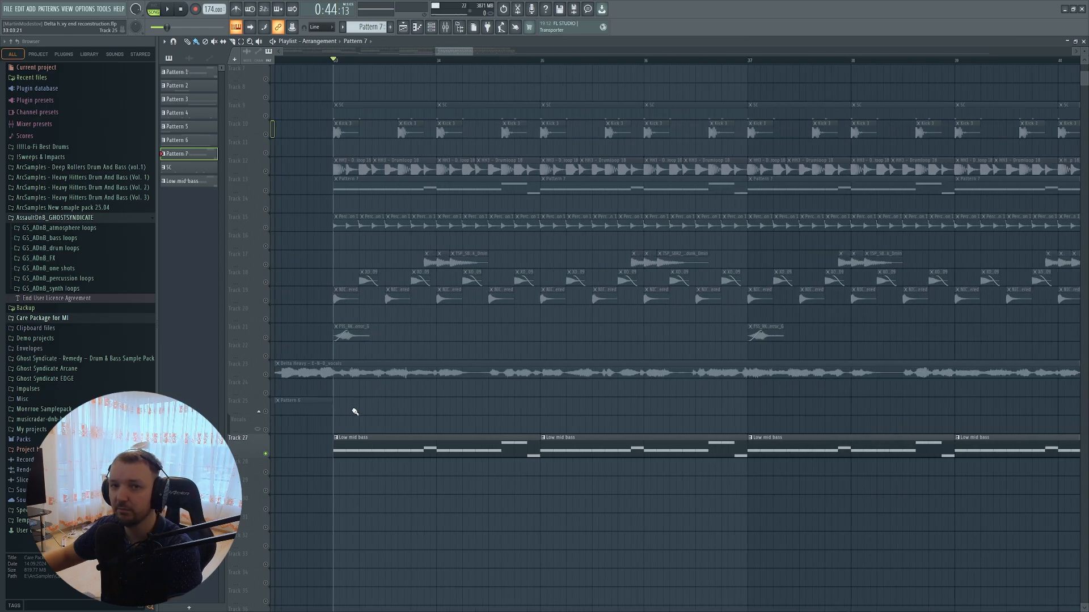
{"action": "double_click", "coordinate": [376, 444]}
{"action": "key", "text": "F6"}
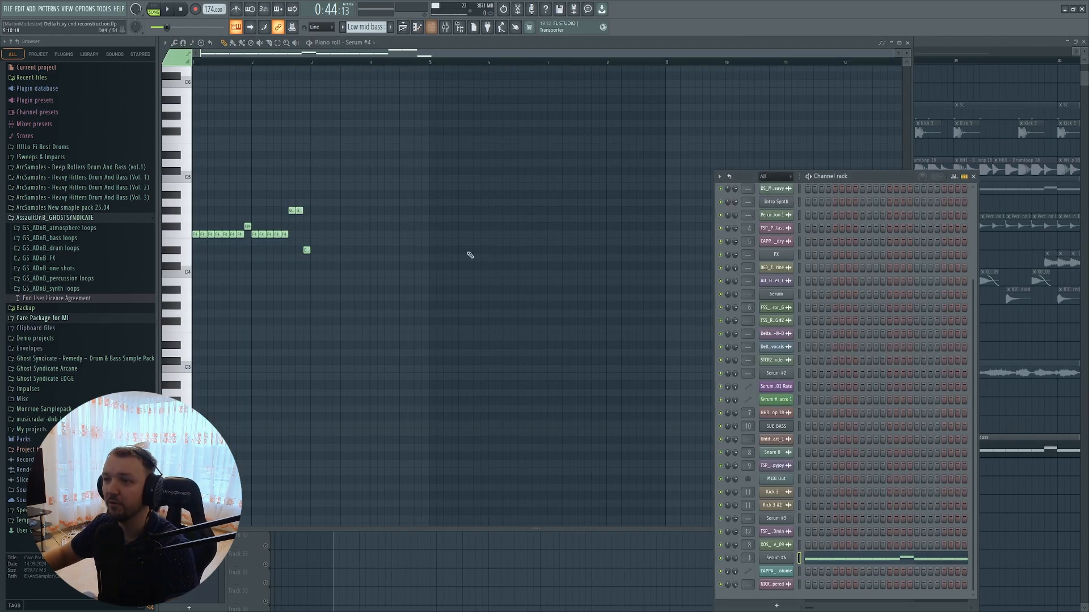
- Open the Serum #4 synth beside the piano roll and play the Low mid bass pattern in pattern mode
{"action": "left_click", "coordinate": [776, 558]}
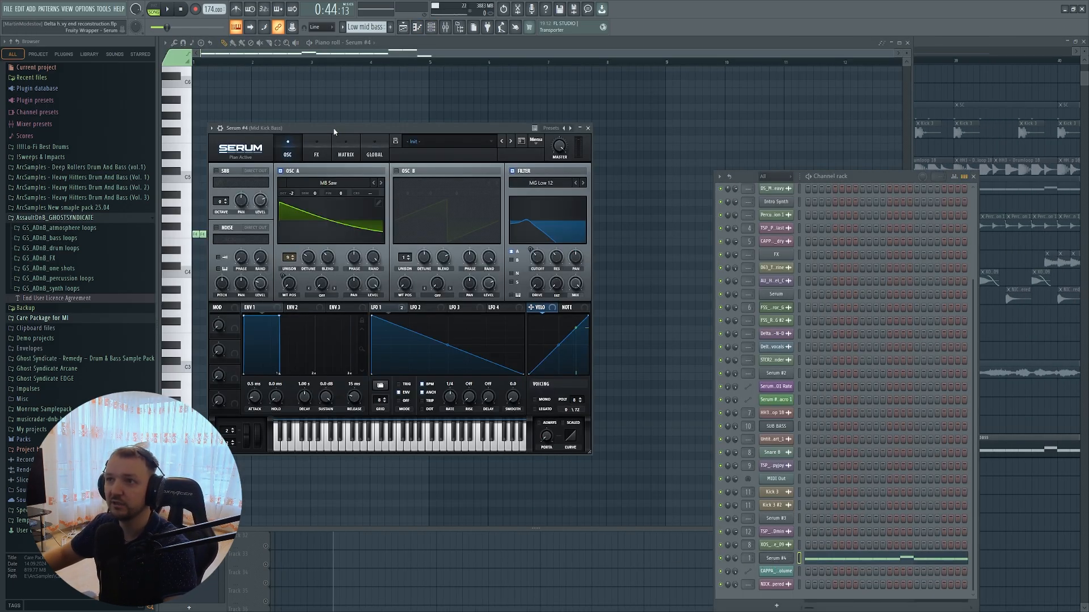
{"action": "left_click_drag", "start_coordinate": [332, 133], "coordinate": [681, 163]}
{"action": "left_click", "coordinate": [153, 9]}
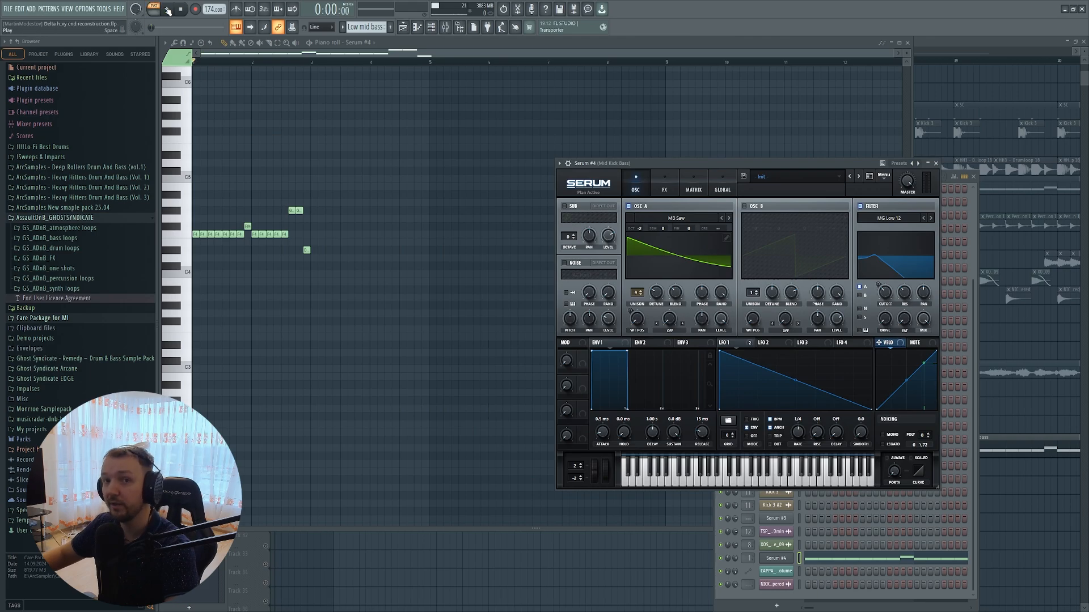
{"action": "left_click", "coordinate": [168, 10]}
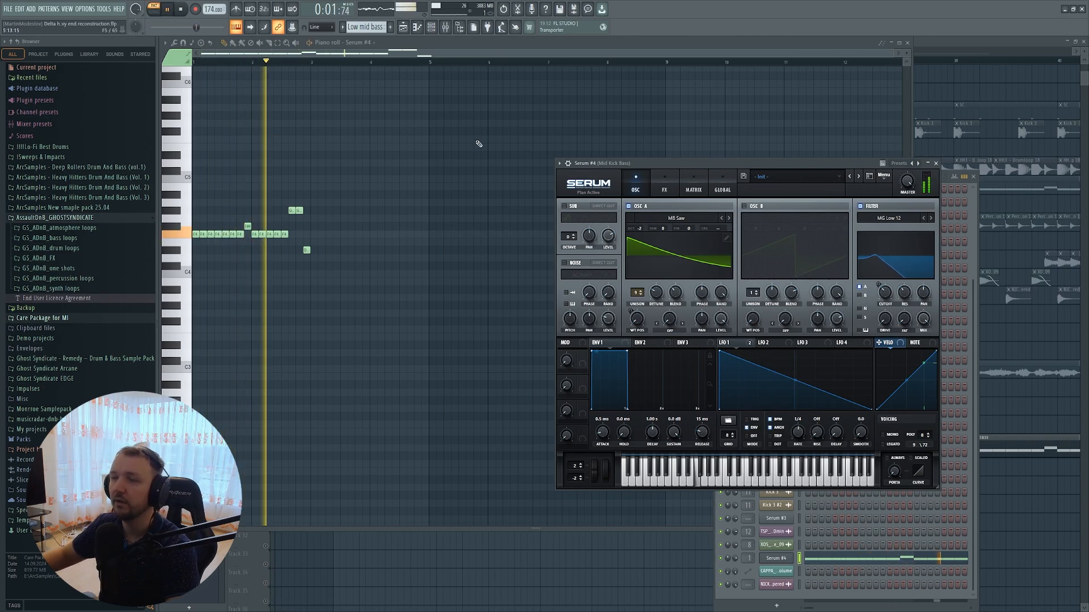
- Show the Mid Kick Bass mixer track, briefly view its Pro-Q 3 during playback and stop the pattern
{"action": "left_click", "coordinate": [452, 26]}
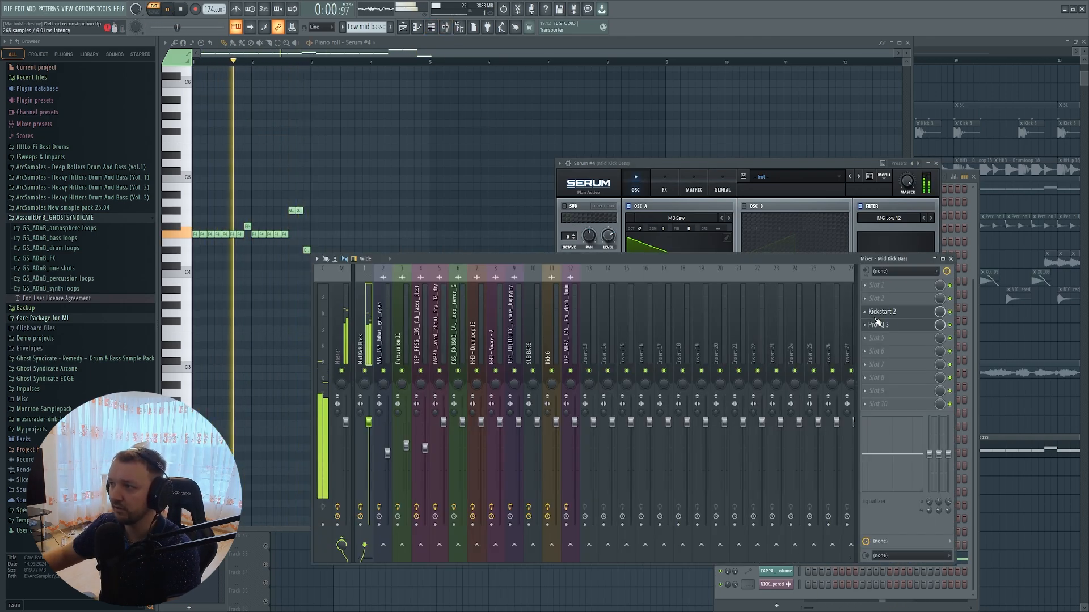
{"action": "left_click", "coordinate": [892, 324]}
{"action": "left_click", "coordinate": [892, 326]}
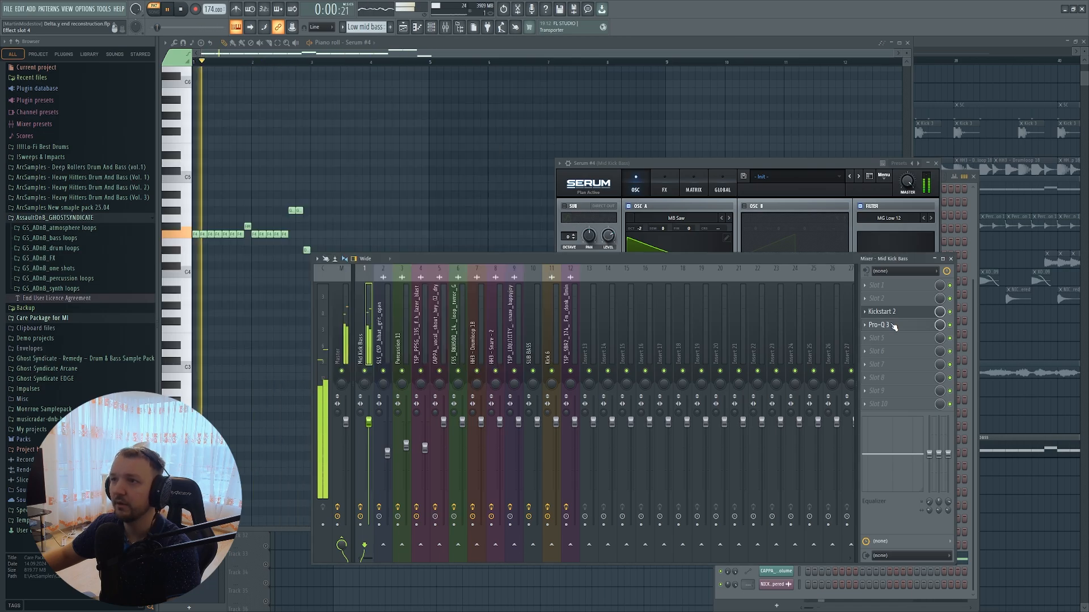
{"action": "key", "text": "space"}
{"action": "left_click", "coordinate": [711, 165]}
- Return to the playlist, solo Pattern 1 on Track 1, add Track 13's sub bass and play them from bar 33
{"action": "left_click", "coordinate": [1042, 554]}
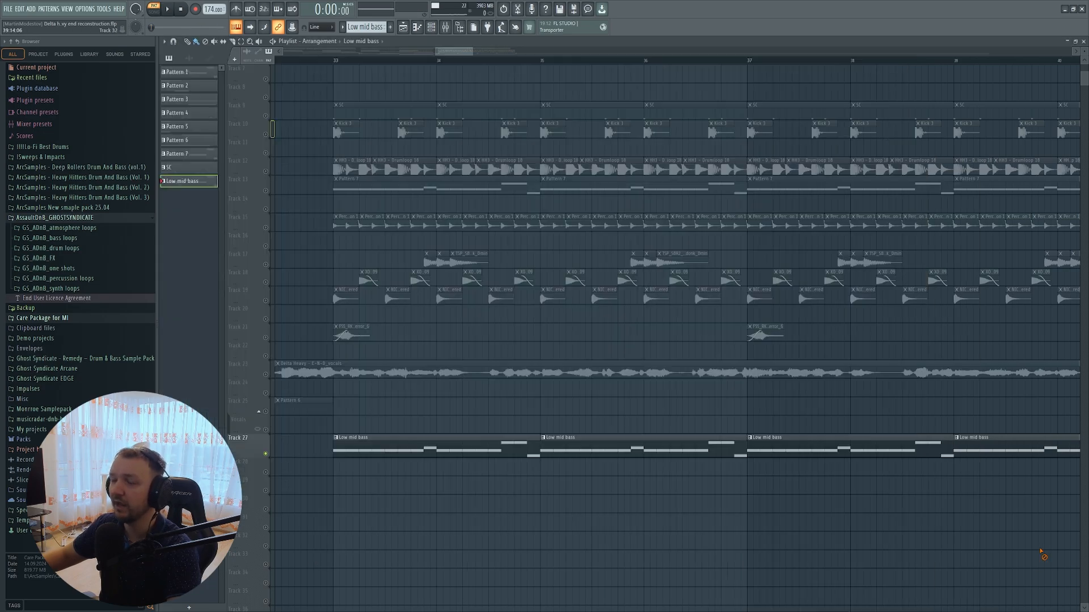
{"action": "left_click", "coordinate": [301, 60]}
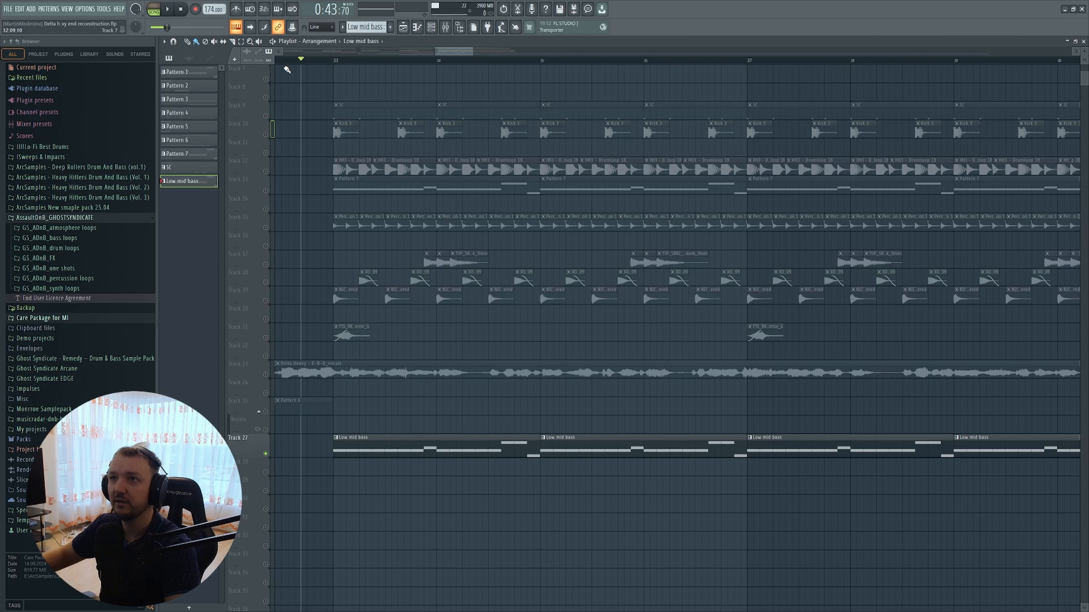
{"action": "scroll", "coordinate": [270, 85], "scroll_direction": "up", "scroll_amount": 2}
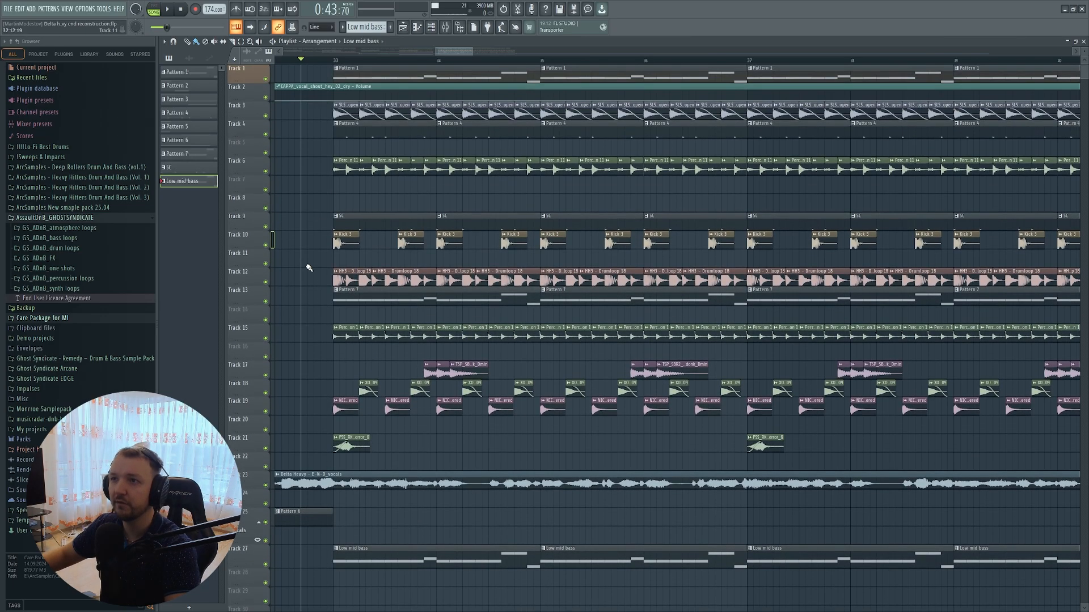
{"action": "right_click", "coordinate": [265, 80]}
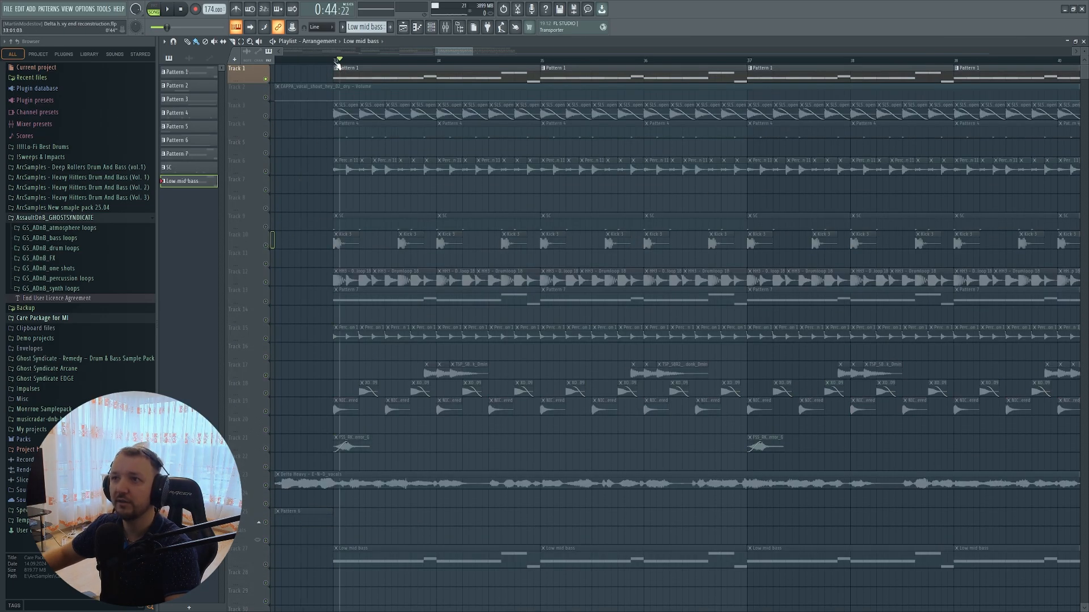
{"action": "key", "text": "space"}
{"action": "left_click", "coordinate": [266, 301]}
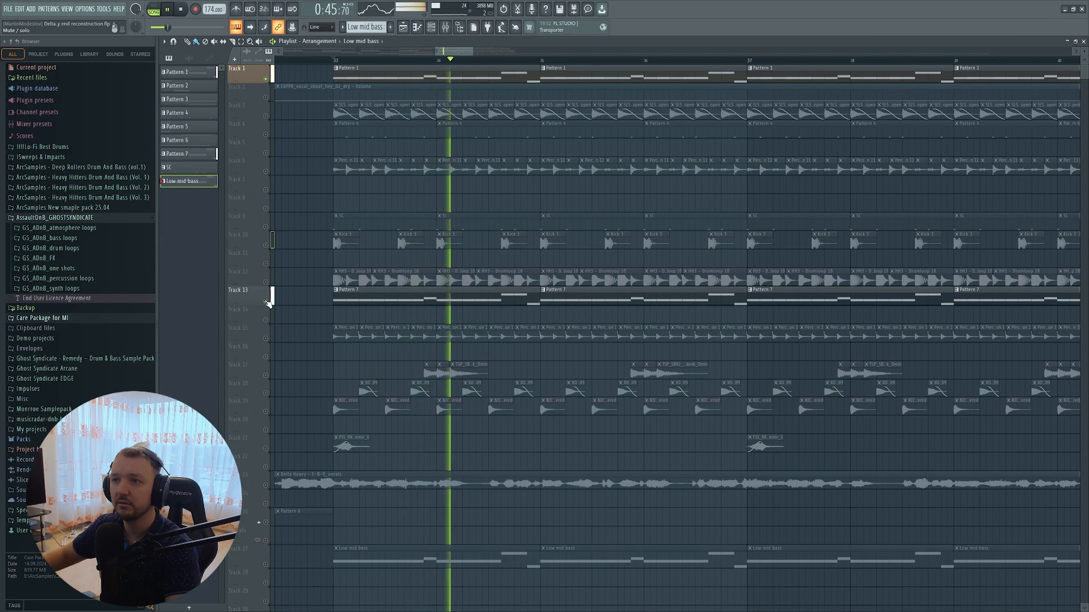
{"action": "key", "text": "space"}
- Solo the Low mid bass on Track 27 and bring Tracks 13 and 1 back in while playing from bar 33
{"action": "left_click", "coordinate": [266, 565]}
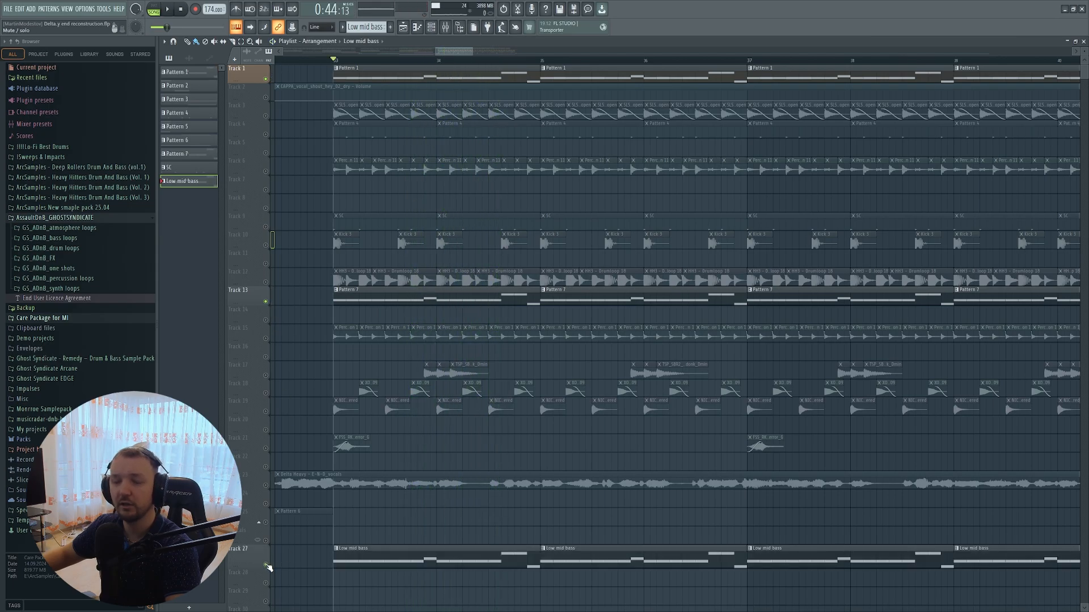
{"action": "right_click", "coordinate": [266, 566]}
{"action": "key", "text": "space"}
{"action": "left_click", "coordinate": [266, 303]}
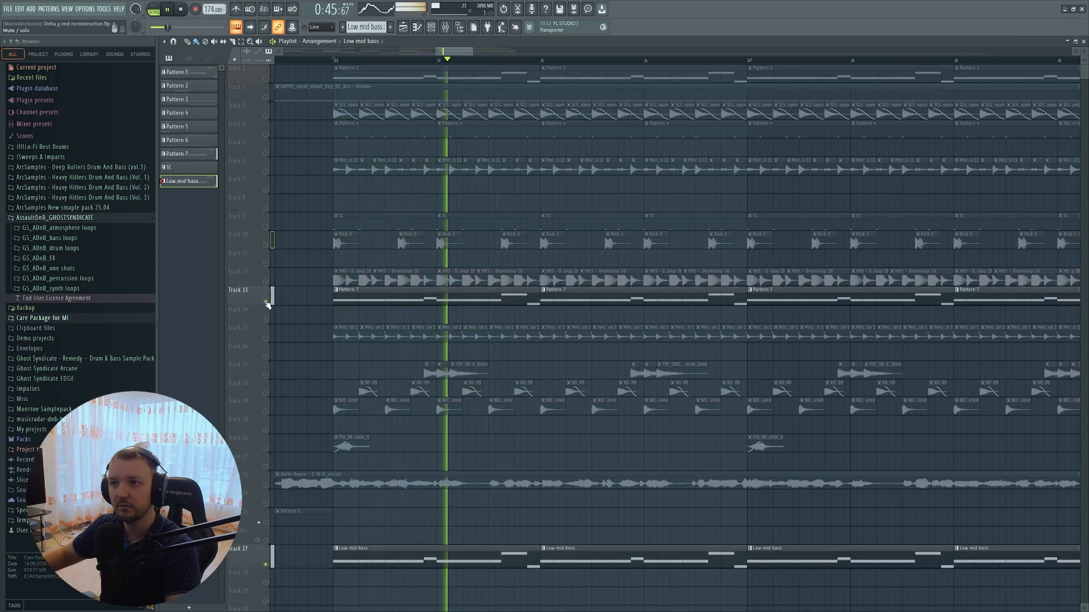
{"action": "left_click", "coordinate": [266, 79]}
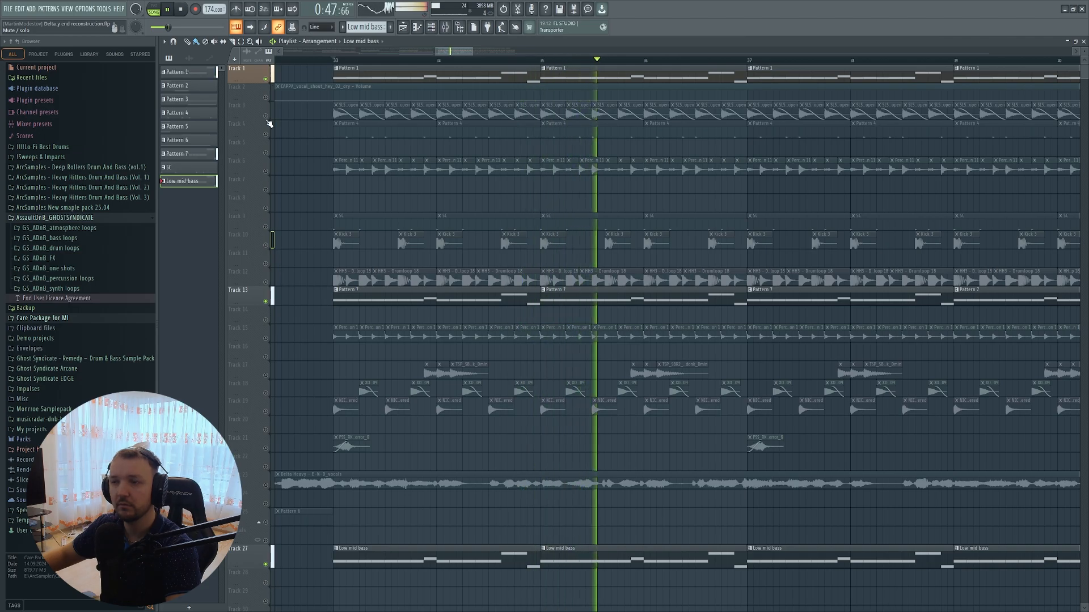
{"action": "key", "text": "space"}
- Release the soloed bass tracks so that all playlist tracks are enabled and show more of the drop
{"action": "right_click", "coordinate": [266, 565]}
{"action": "right_click", "coordinate": [266, 565]}
{"action": "scroll", "coordinate": [346, 491], "scroll_direction": "down", "scroll_amount": 3}
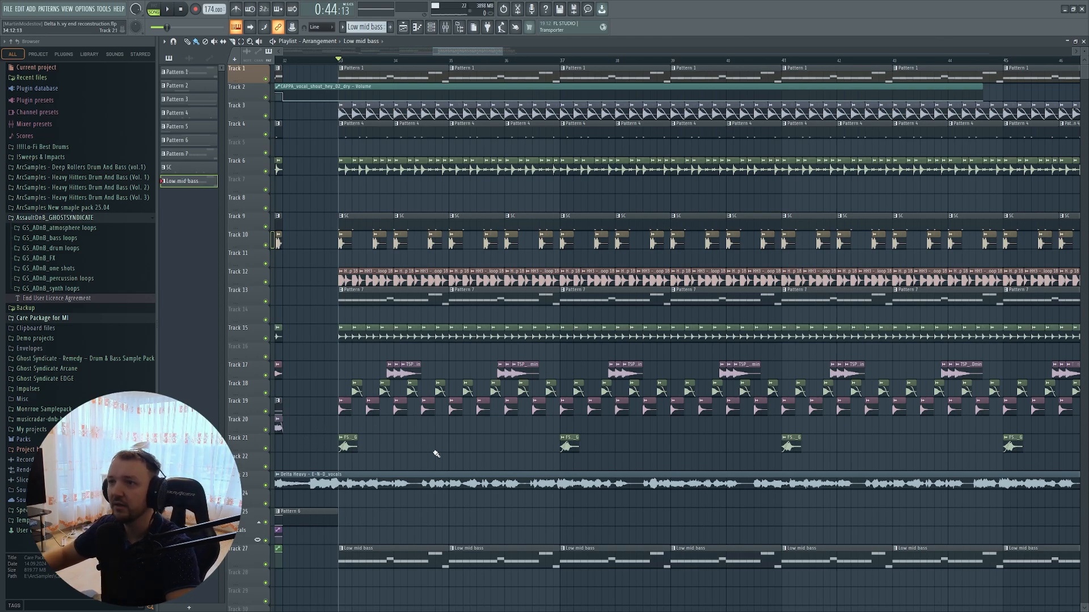
- Show the mixer track of the Kick 3 clip on Track 10 and view its Fruity WaveShaper and Pro-Q 3
{"action": "scroll", "coordinate": [321, 397], "scroll_direction": "up", "scroll_amount": 4}
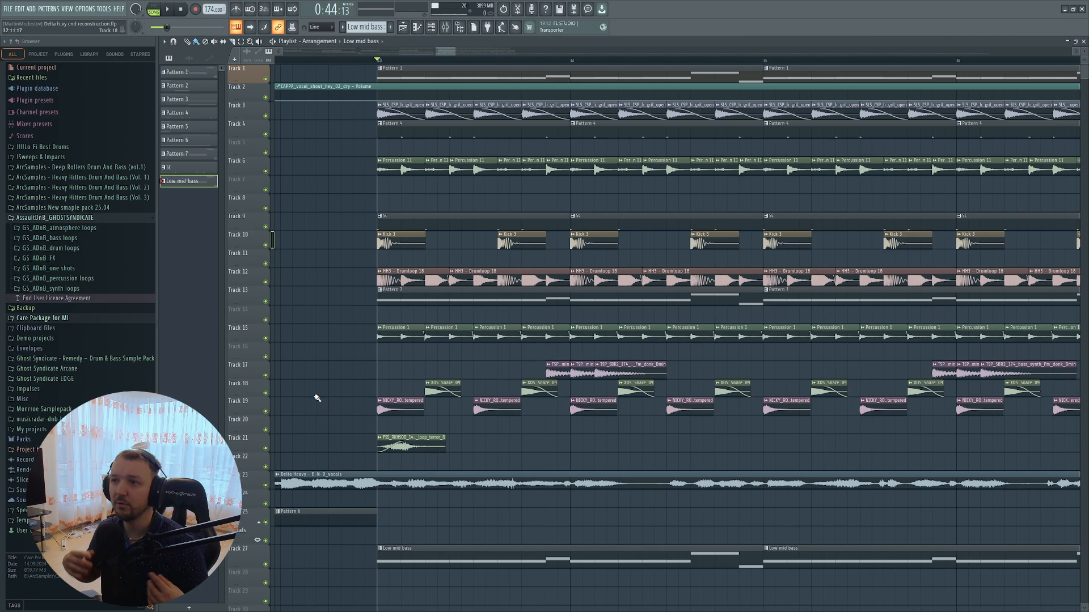
{"action": "left_click", "coordinate": [397, 223]}
{"action": "double_click", "coordinate": [398, 242]}
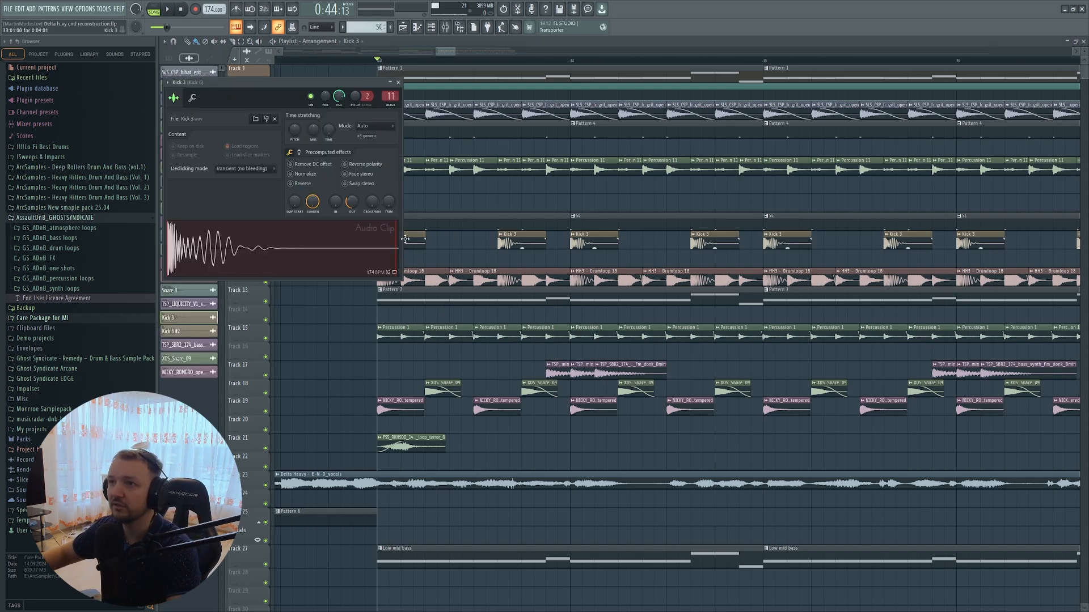
{"action": "key", "text": "F9"}
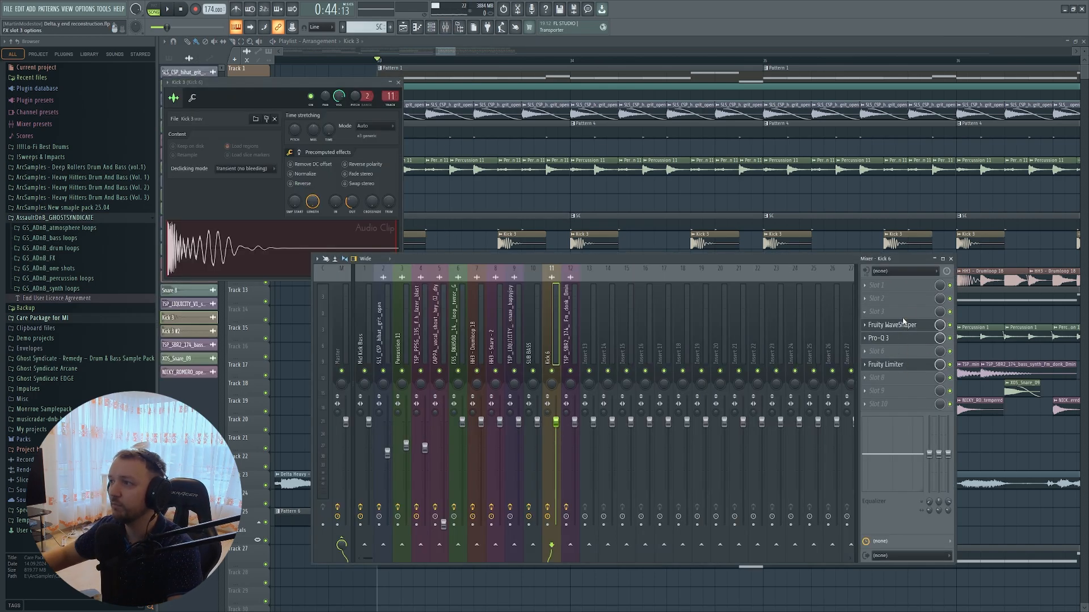
{"action": "left_click", "coordinate": [900, 326]}
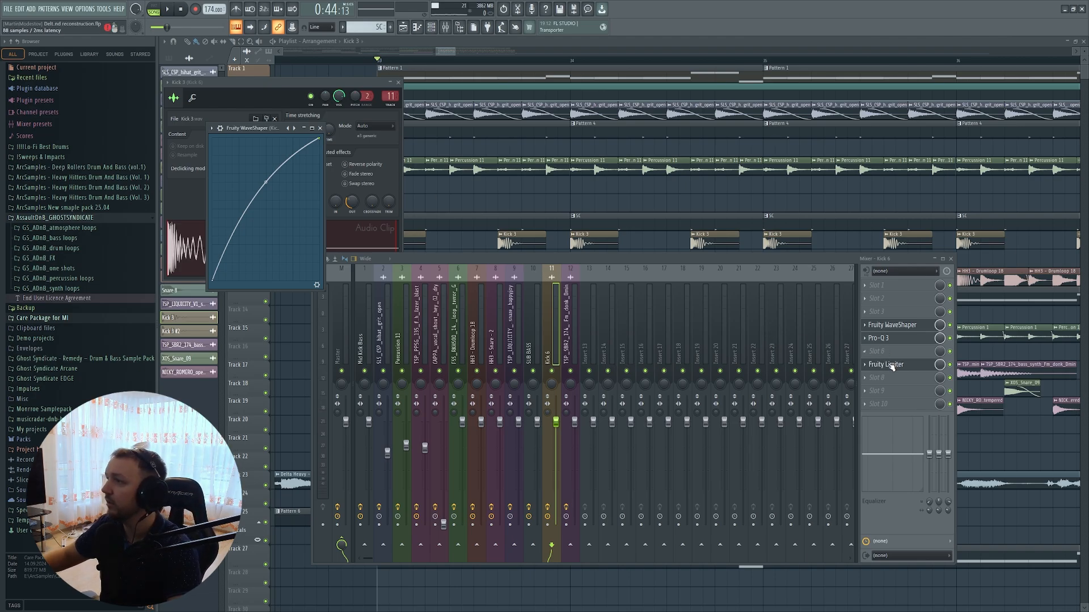
{"action": "left_click", "coordinate": [898, 338]}
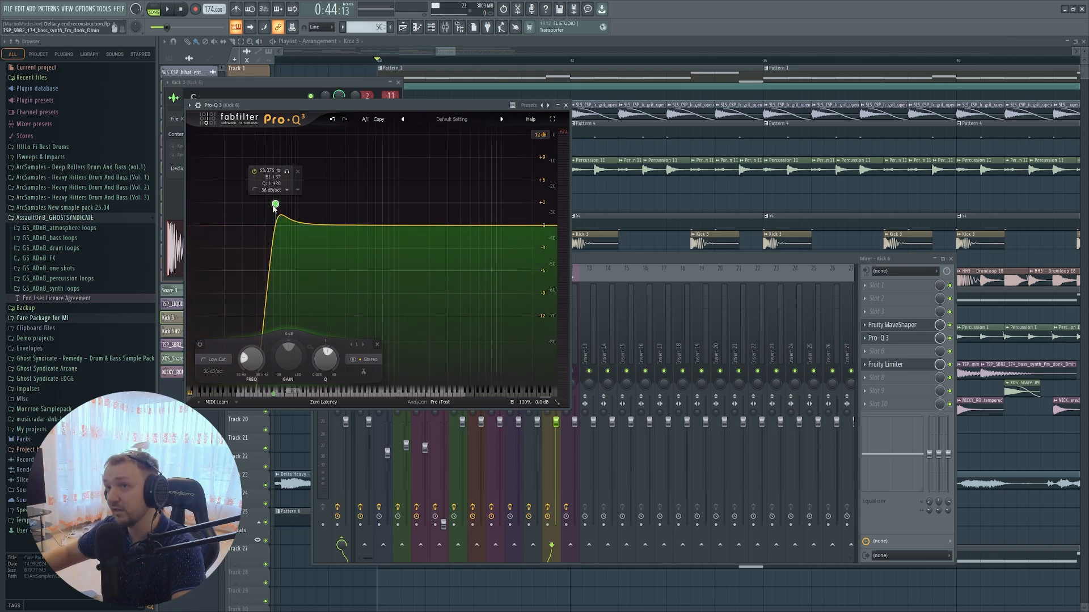
- Demonstrate raising and lowering the resonance of the low-cut band in the kick's Pro-Q 3, and close the open plugin and mixer windows
{"action": "left_click_drag", "start_coordinate": [274, 206], "coordinate": [275, 201]}
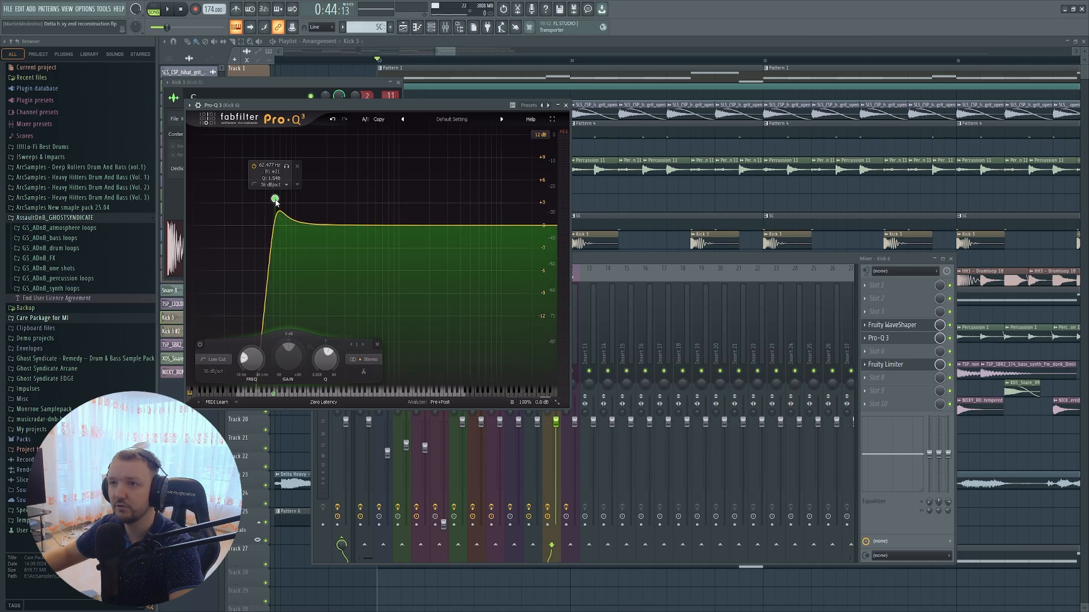
{"action": "left_click_drag", "start_coordinate": [275, 199], "coordinate": [275, 203]}
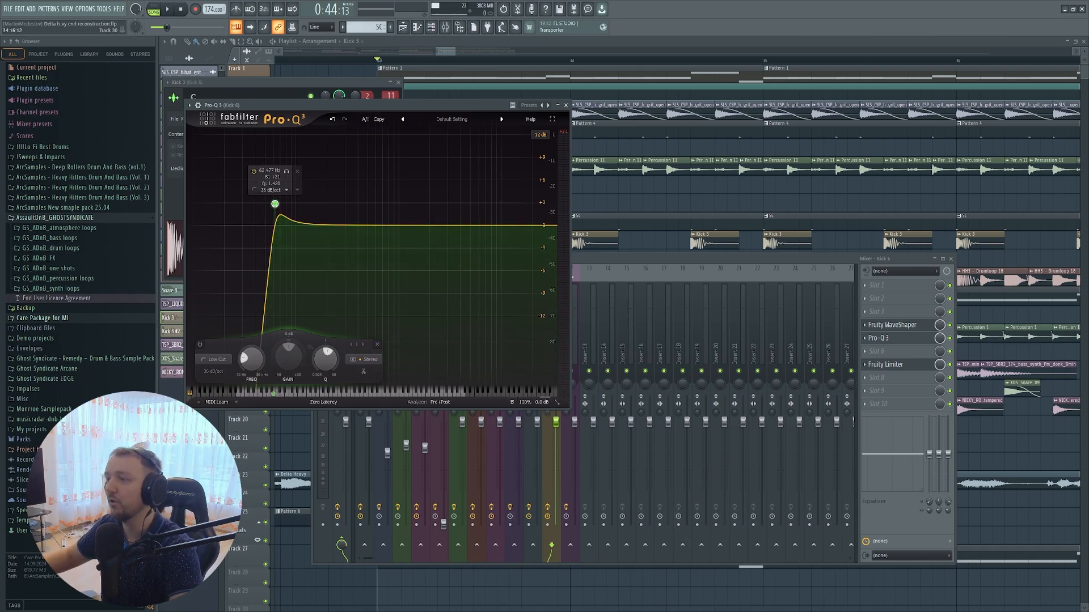
{"action": "key", "text": "F12"}
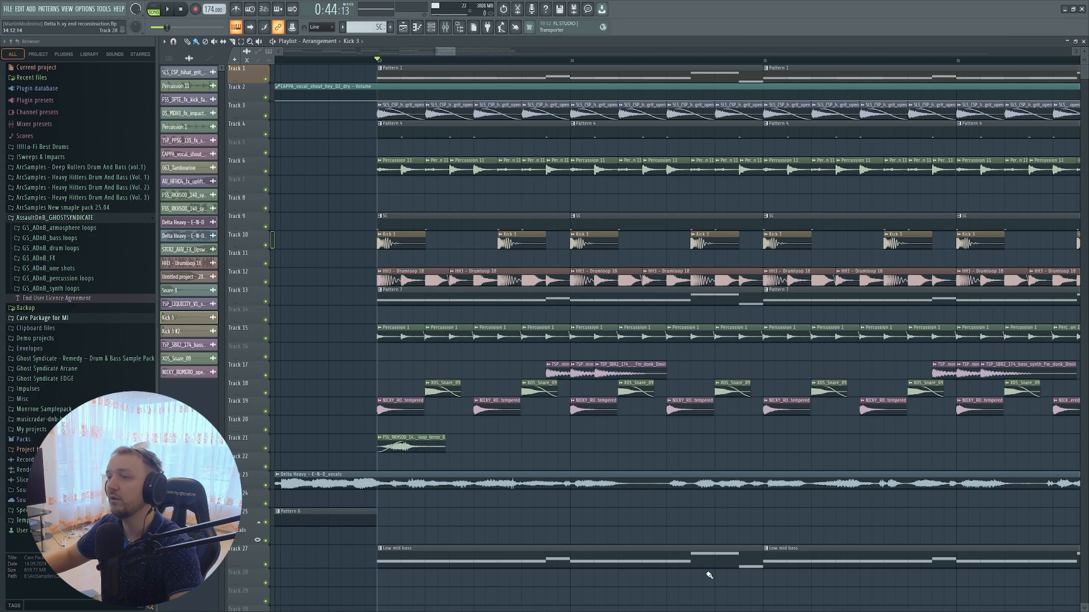
- Solo the snare on Track 18, play it from bar 33 and show the XOS_Snare_09 clip's sample settings
{"action": "right_click", "coordinate": [265, 393]}
{"action": "key", "text": "space"}
{"action": "double_click", "coordinate": [445, 386]}
{"action": "key", "text": "space"}
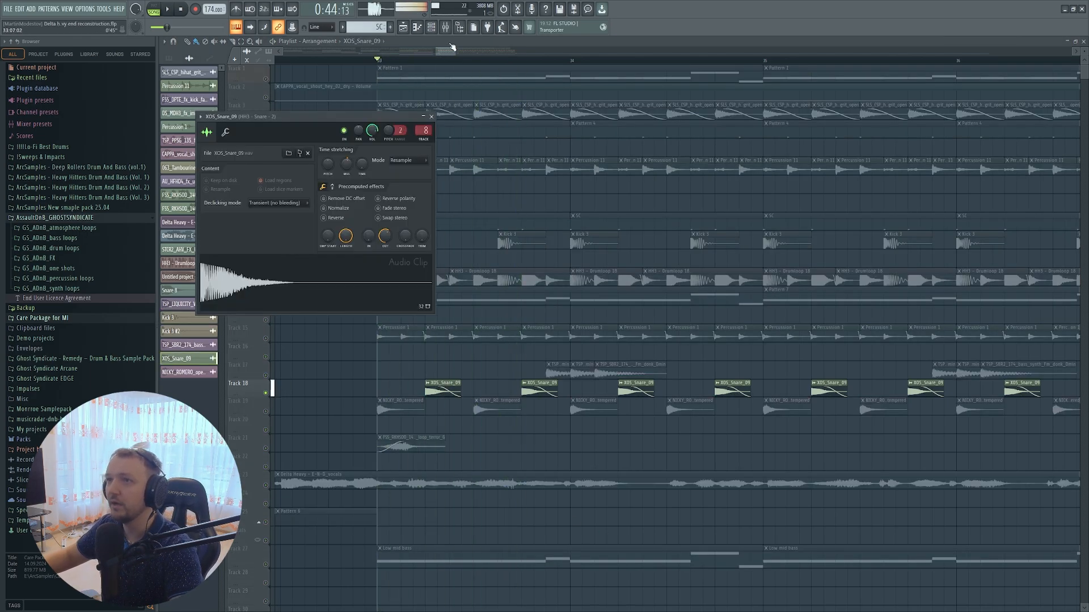
- Inspect the Fruity Parametric EQ 2, Fruity WaveShaper and Fruity Limiter on the snare's mixer track, playing the snare with the limiter shown
{"action": "left_click", "coordinate": [445, 27]}
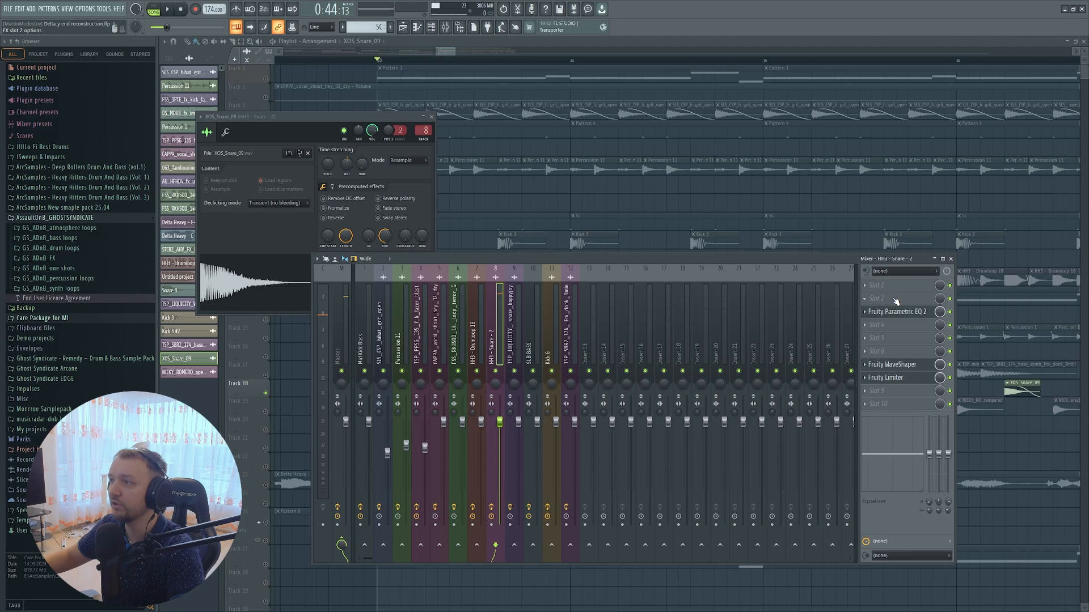
{"action": "left_click", "coordinate": [897, 312]}
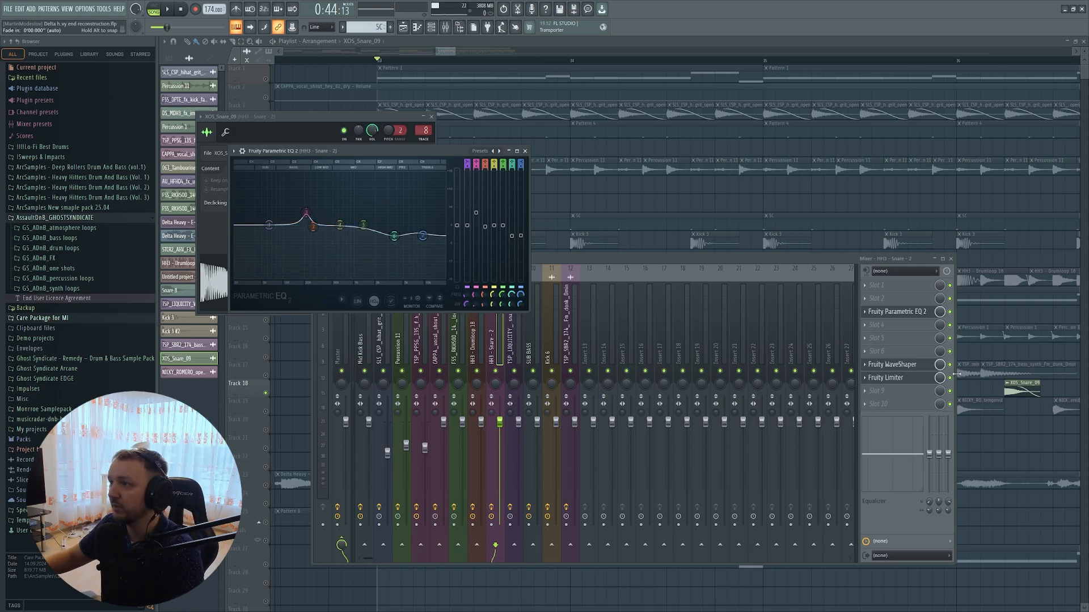
{"action": "left_click", "coordinate": [901, 367]}
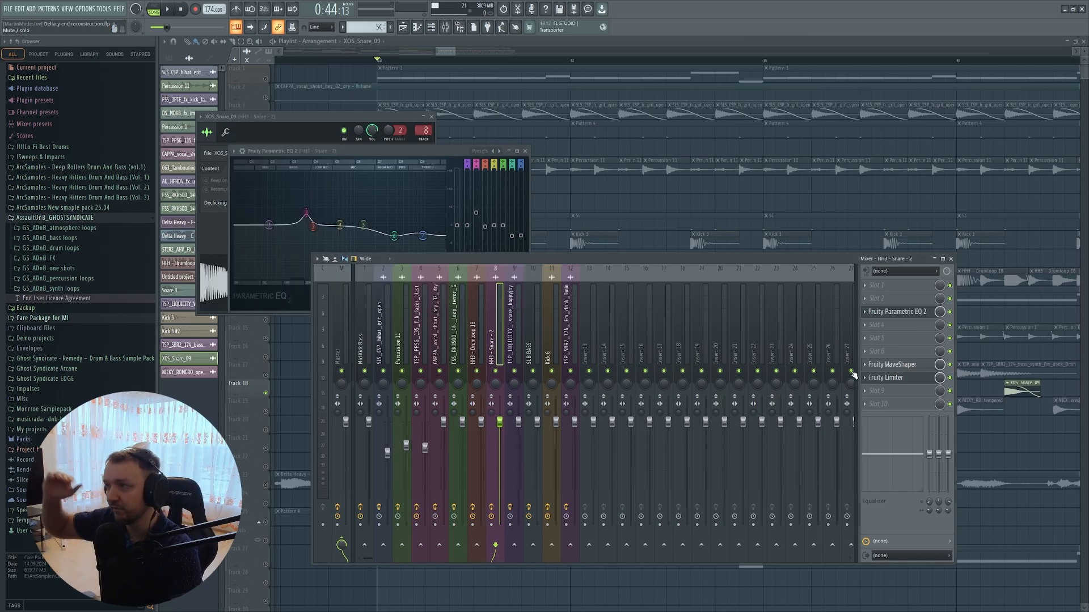
{"action": "left_click", "coordinate": [889, 379]}
{"action": "key", "text": "space"}
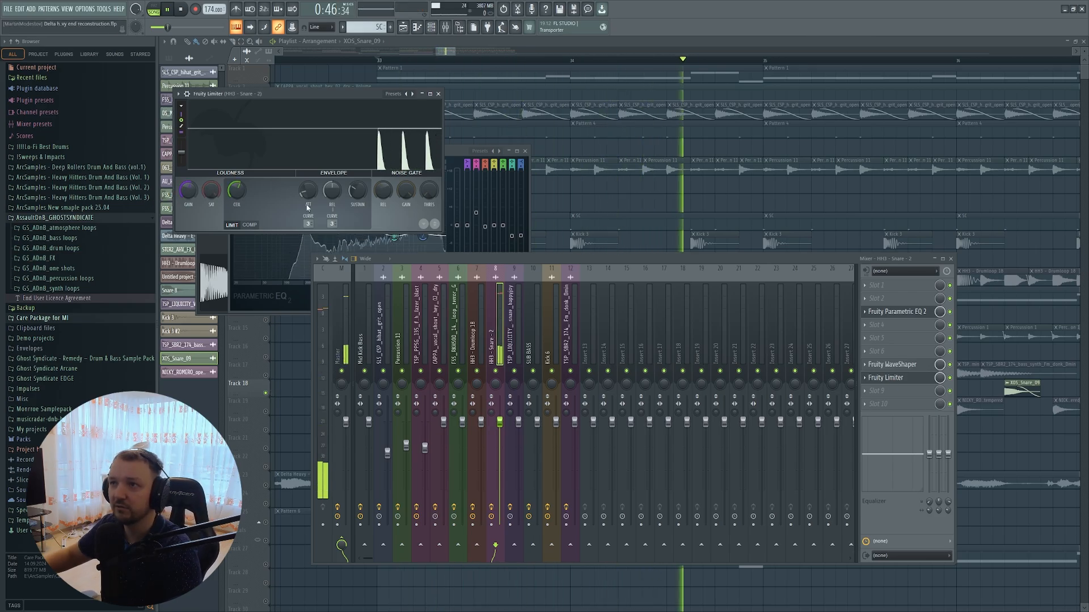
{"action": "key", "text": "space"}
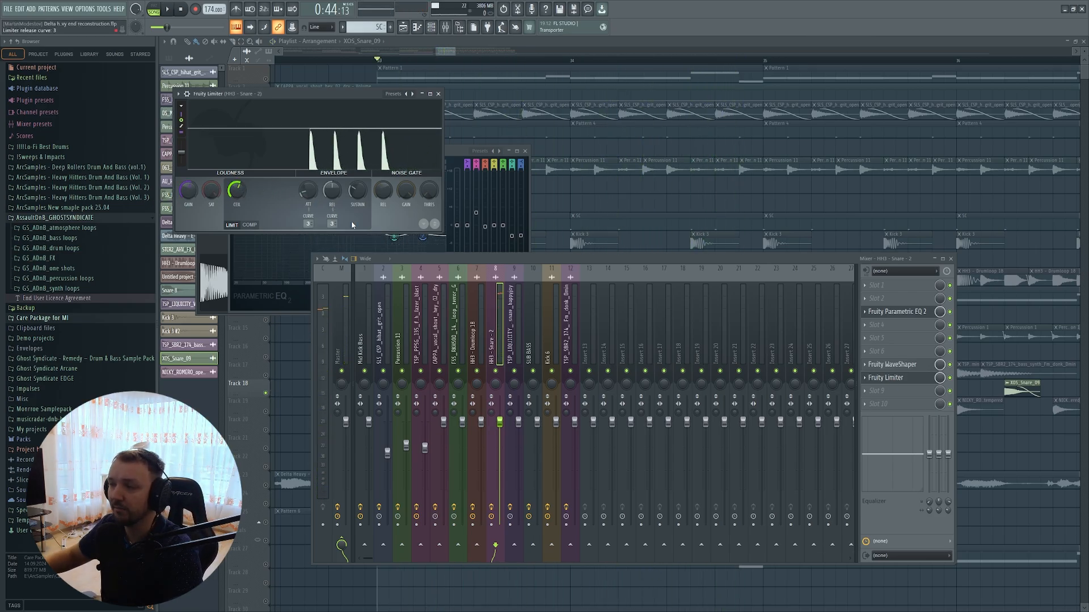
{"action": "right_click", "coordinate": [899, 599]}
- Solo the bass synth stabs on Track 17, play them from bar 33 and briefly view their clip's sample settings
{"action": "scroll", "coordinate": [467, 415], "scroll_direction": "down", "scroll_amount": 3}
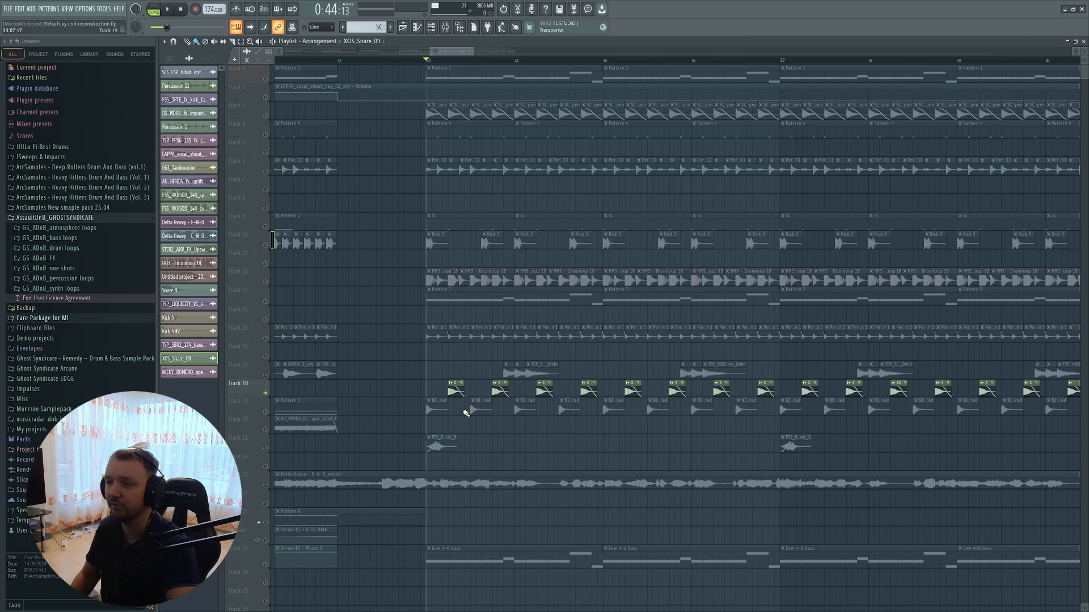
{"action": "scroll", "coordinate": [503, 399], "scroll_direction": "up", "scroll_amount": 5}
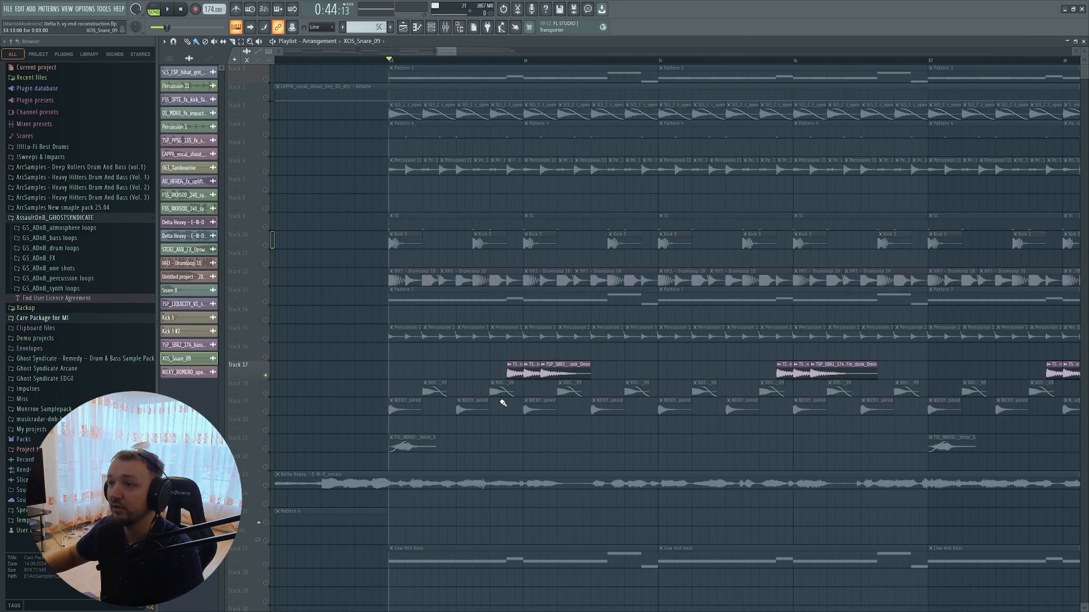
{"action": "key", "text": "space"}
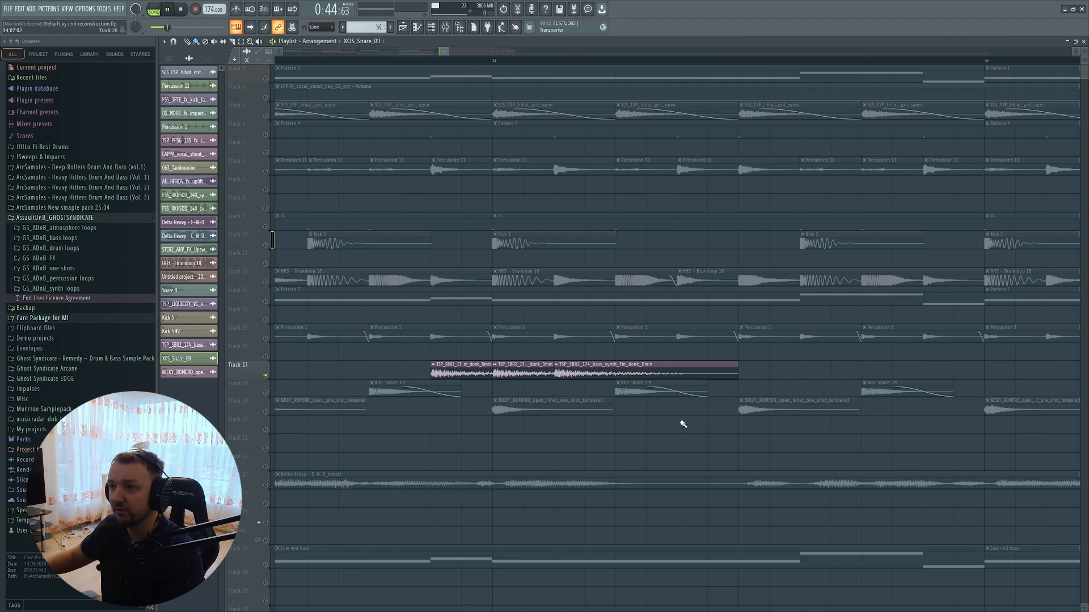
{"action": "scroll", "coordinate": [680, 434], "scroll_direction": "down", "scroll_amount": 5}
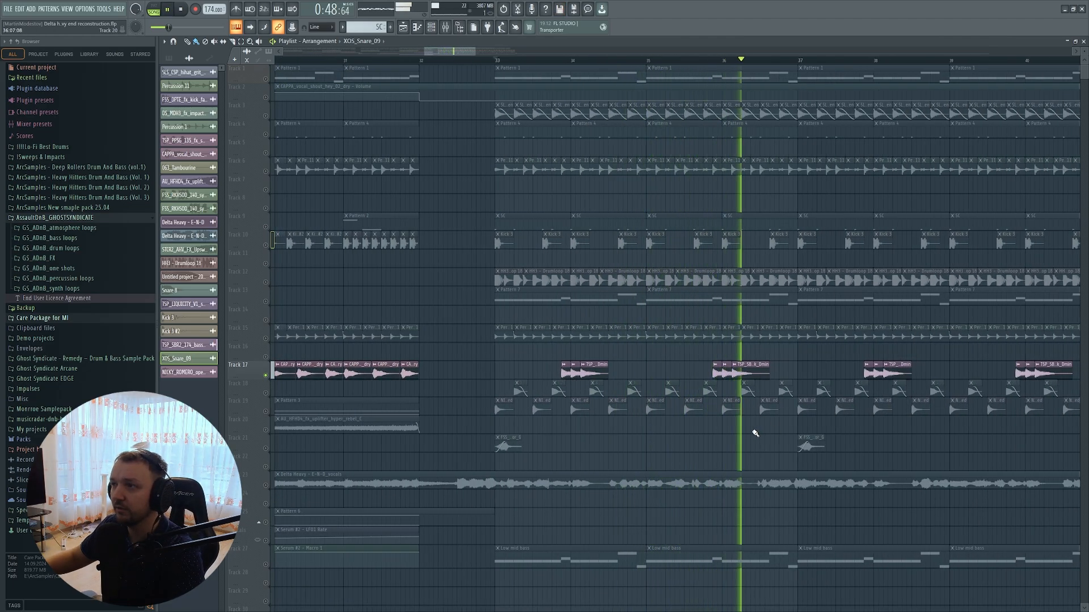
{"action": "key", "text": "space"}
{"action": "double_click", "coordinate": [598, 367]}
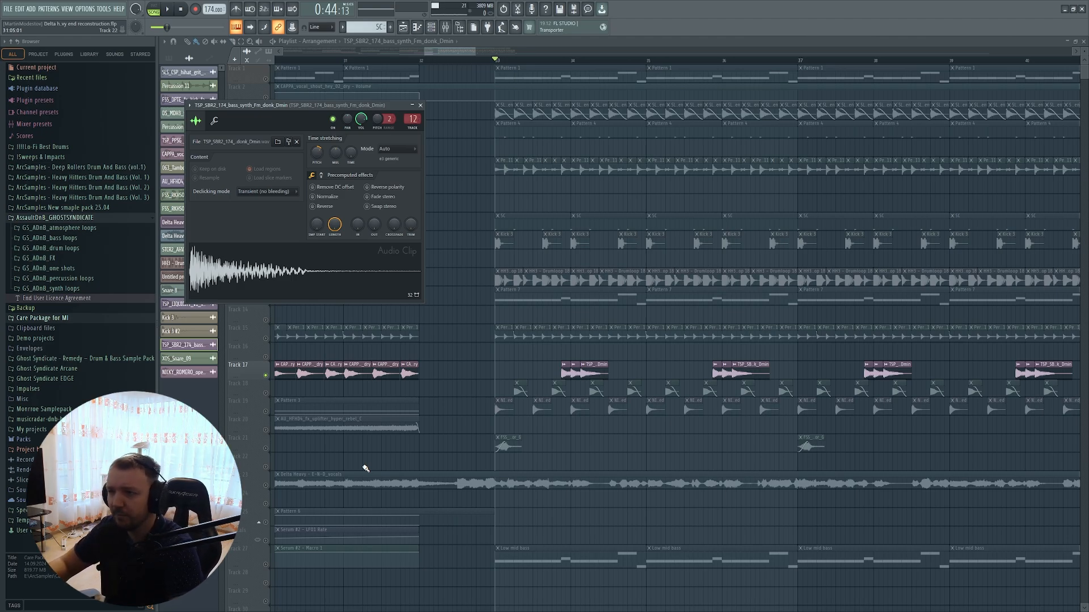
{"action": "key", "text": "Escape"}
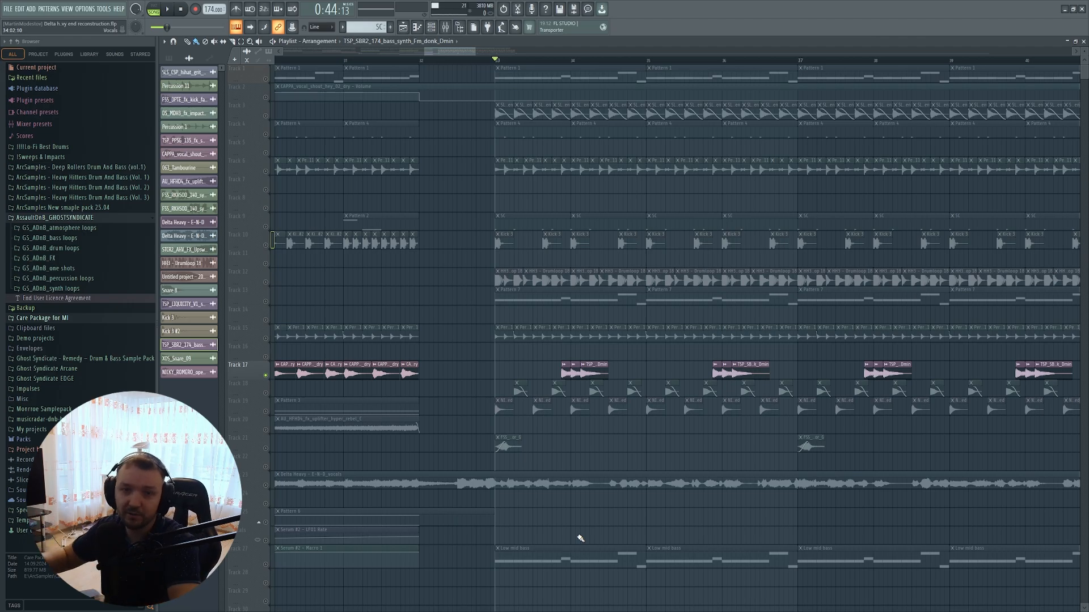
- Show the Master mixer track and inspect its Pro-Q 3 and Ozone 11 Imager one after the other
{"action": "scroll", "coordinate": [681, 485], "scroll_direction": "down", "scroll_amount": 3}
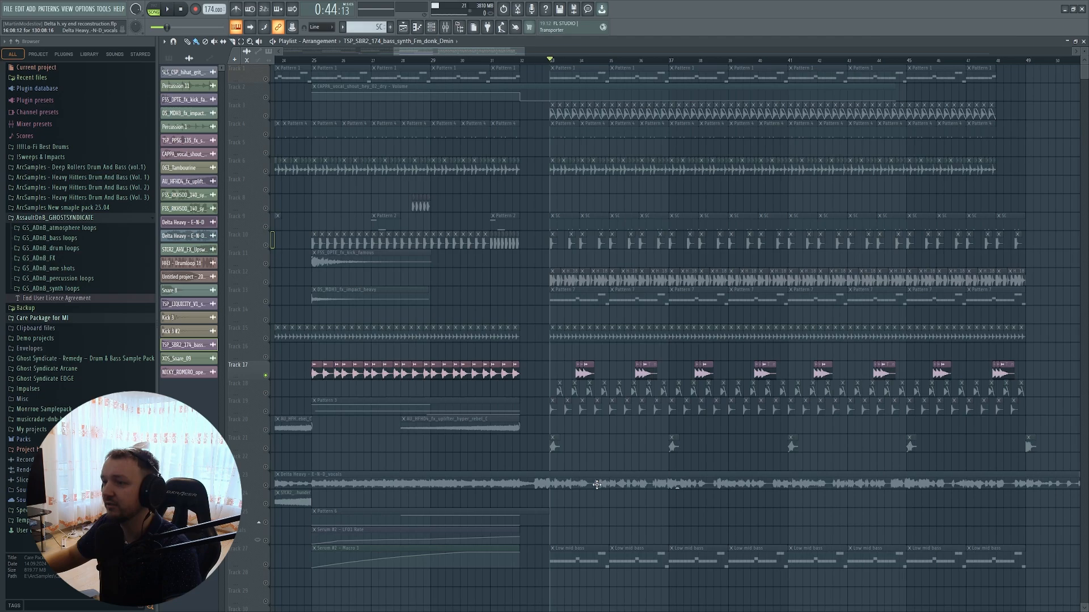
{"action": "scroll", "coordinate": [616, 482], "scroll_direction": "up", "scroll_amount": 3}
{"action": "scroll", "coordinate": [520, 427], "scroll_direction": "down", "scroll_amount": 3}
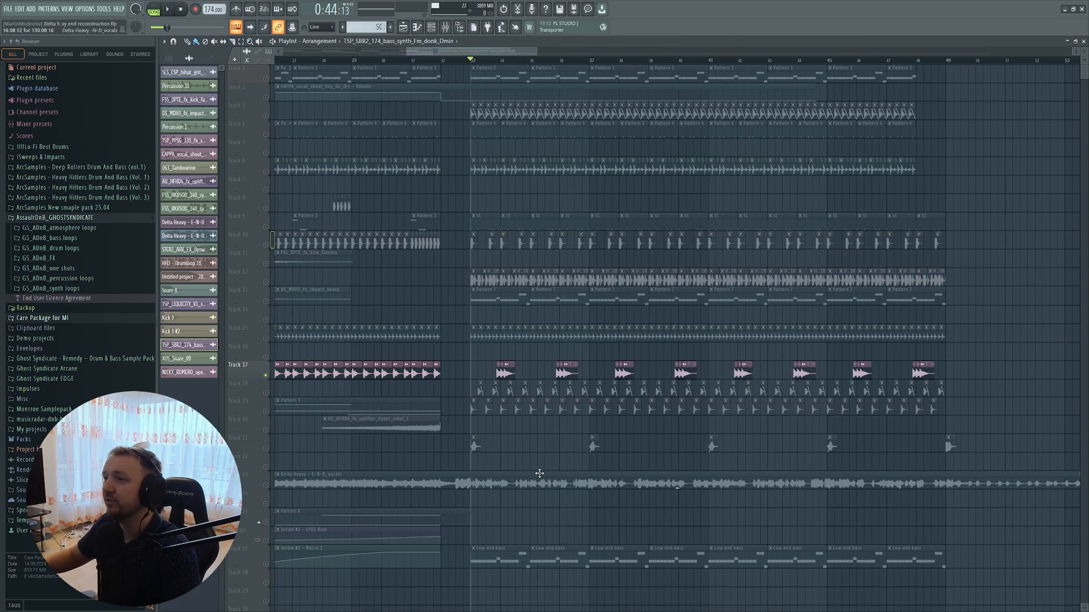
{"action": "left_click", "coordinate": [448, 32]}
{"action": "left_click", "coordinate": [343, 311]}
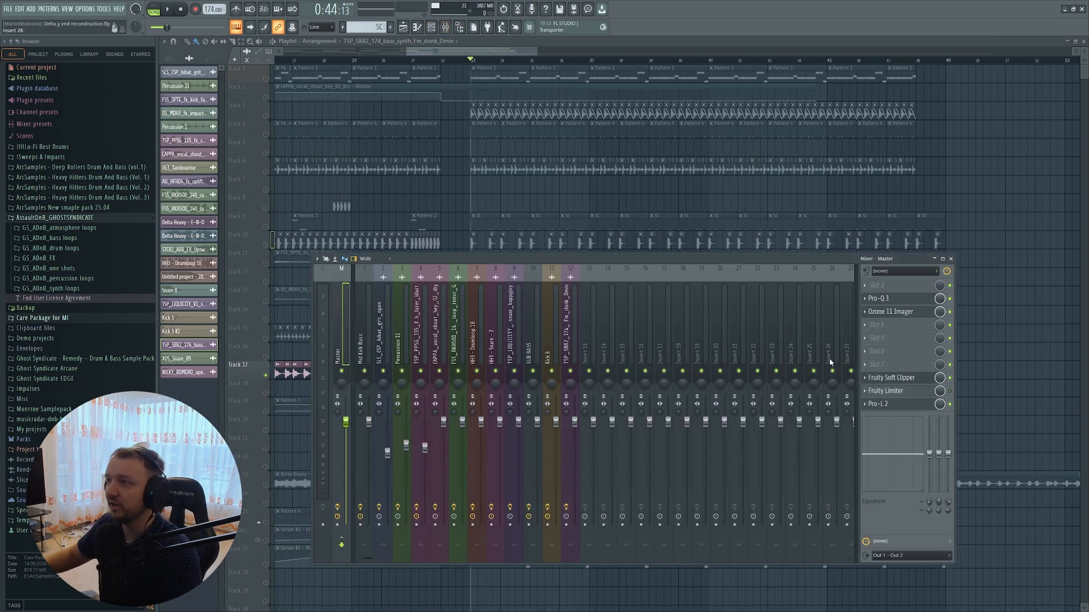
{"action": "left_click", "coordinate": [895, 304]}
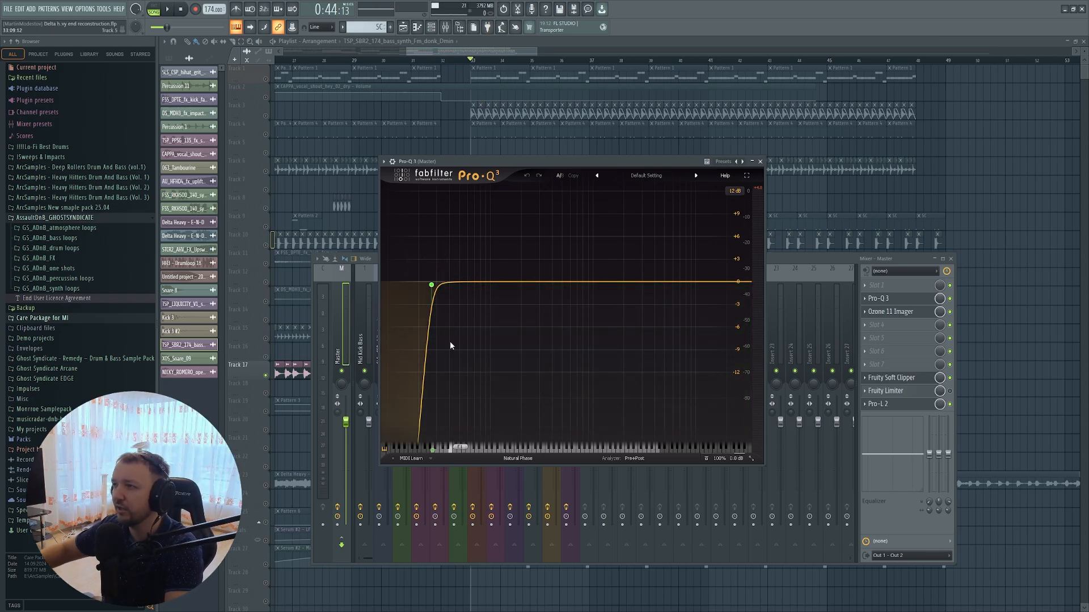
{"action": "left_click", "coordinate": [760, 161]}
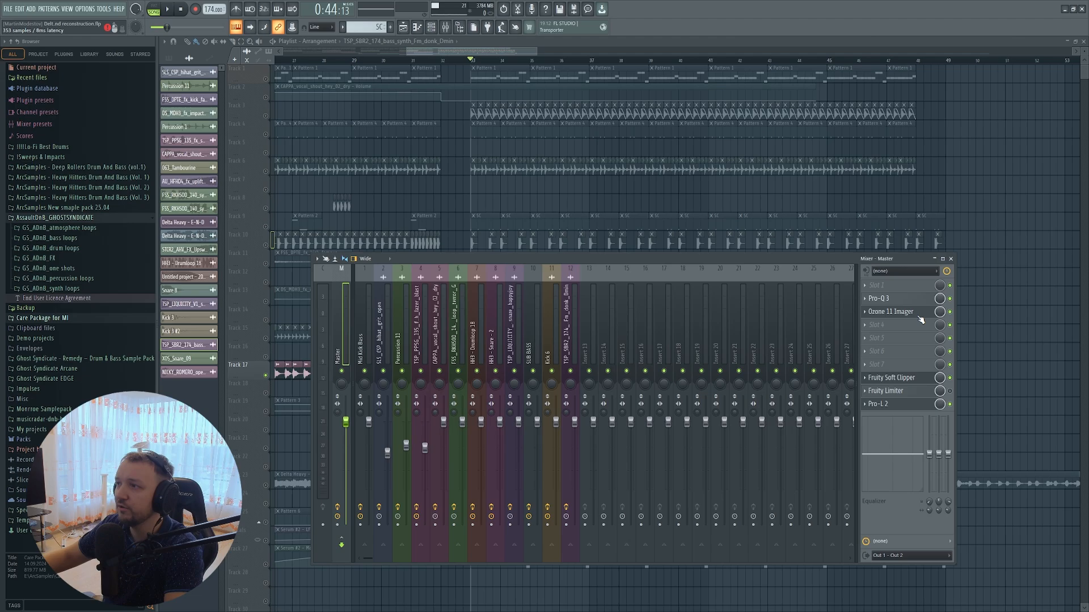
{"action": "left_click", "coordinate": [899, 311]}
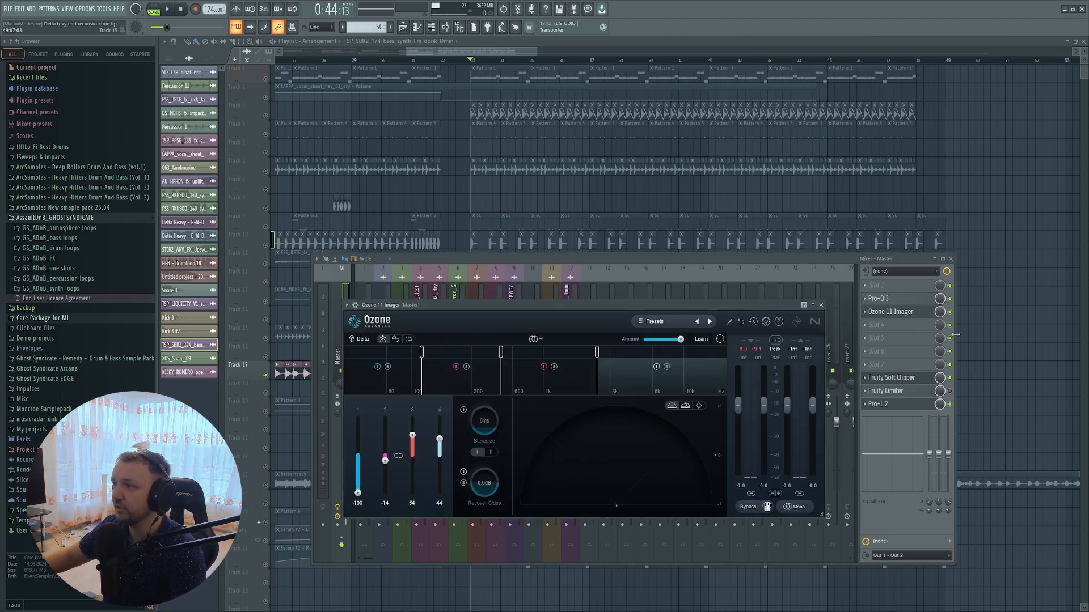
{"action": "left_click", "coordinate": [821, 305]}
- Release the Track 17 solo so all playlist tracks are enabled, and play the full drop with the Master's Ozone 11 Imager shown
{"action": "right_click", "coordinate": [266, 189]}
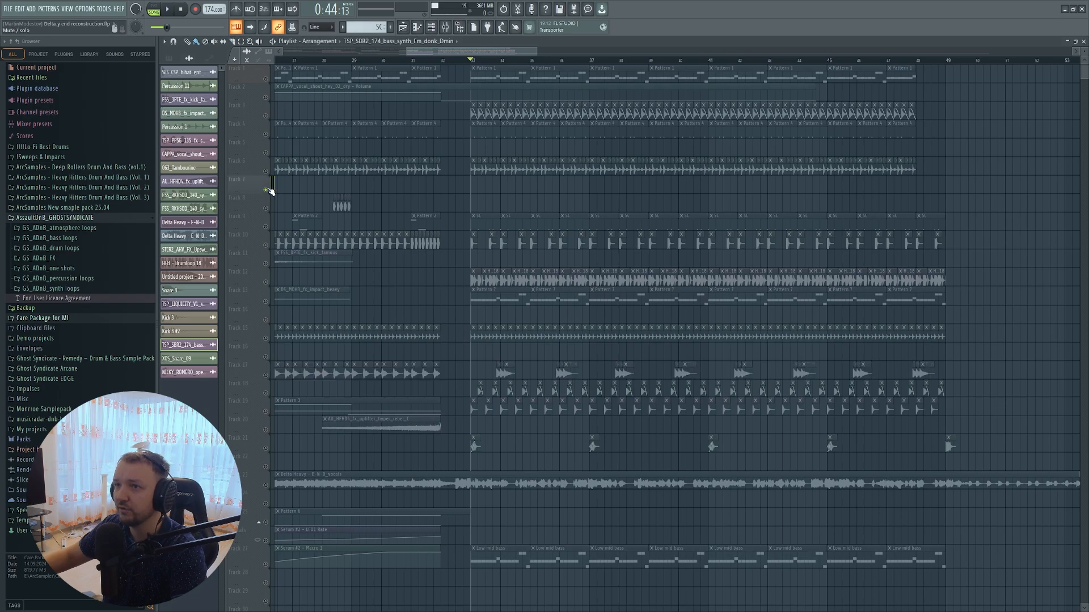
{"action": "right_click", "coordinate": [266, 190]}
{"action": "key", "text": "space"}
{"action": "key", "text": "F9"}
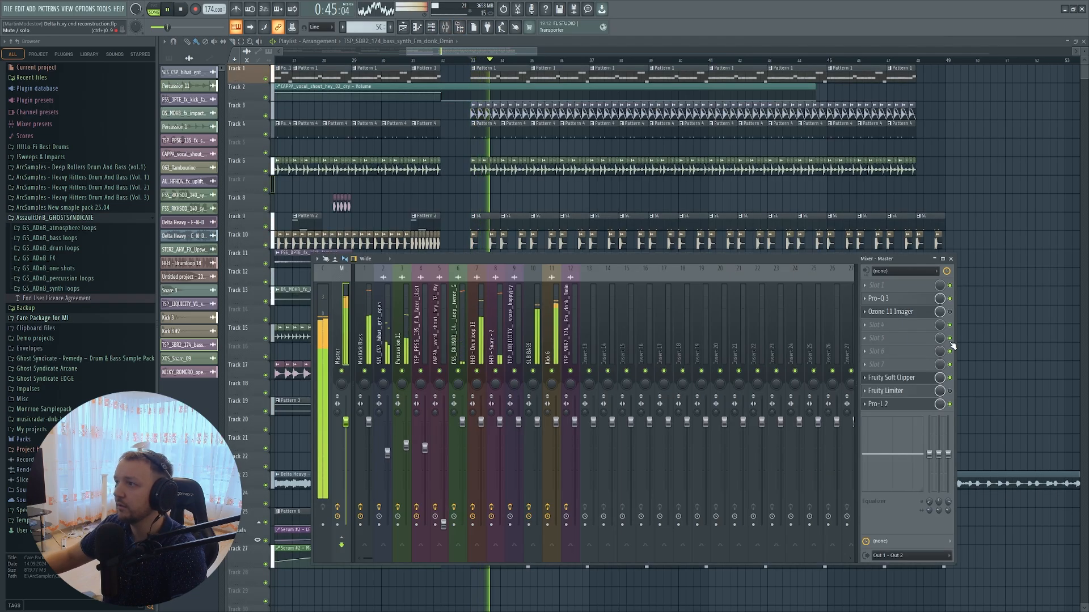
{"action": "left_click", "coordinate": [934, 311]}
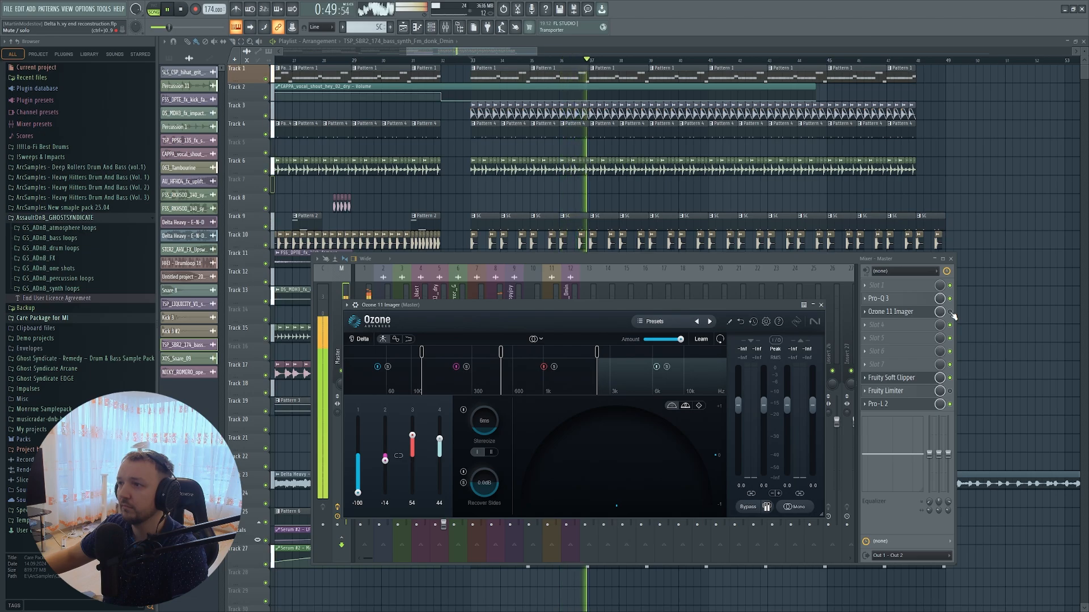
- Replay the drop from bar 33, comparing it with Ozone 11 Imager switched off and on and with its bypass, and stop playback
{"action": "key", "text": "space"}
{"action": "key", "text": "space"}
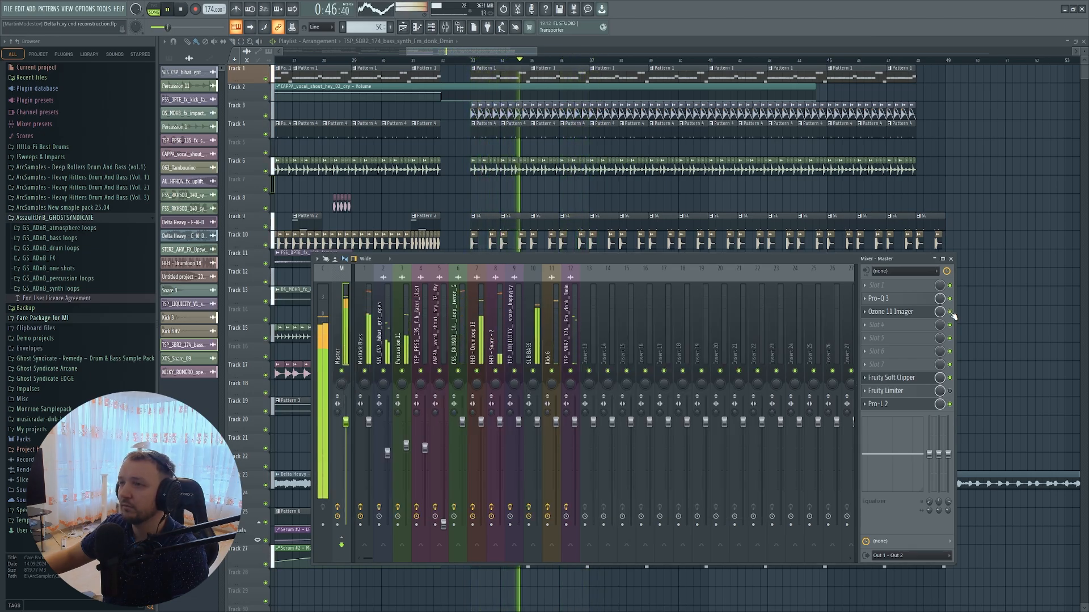
{"action": "left_click", "coordinate": [921, 312]}
{"action": "left_click", "coordinate": [950, 312]}
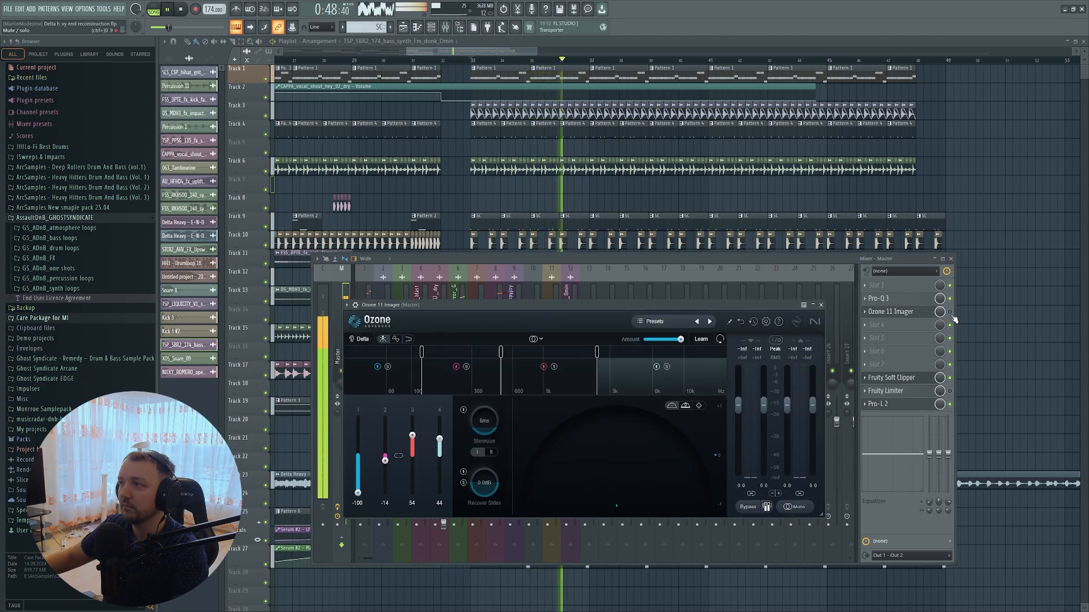
{"action": "left_click", "coordinate": [950, 313]}
{"action": "left_click", "coordinate": [928, 312]}
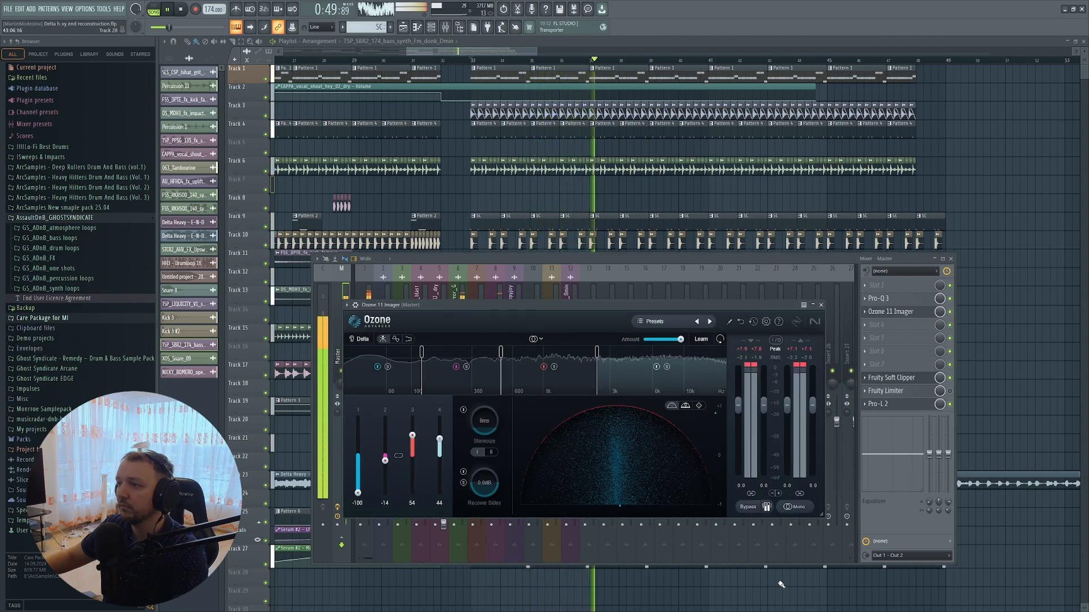
{"action": "left_click", "coordinate": [758, 510]}
{"action": "left_click", "coordinate": [755, 511]}
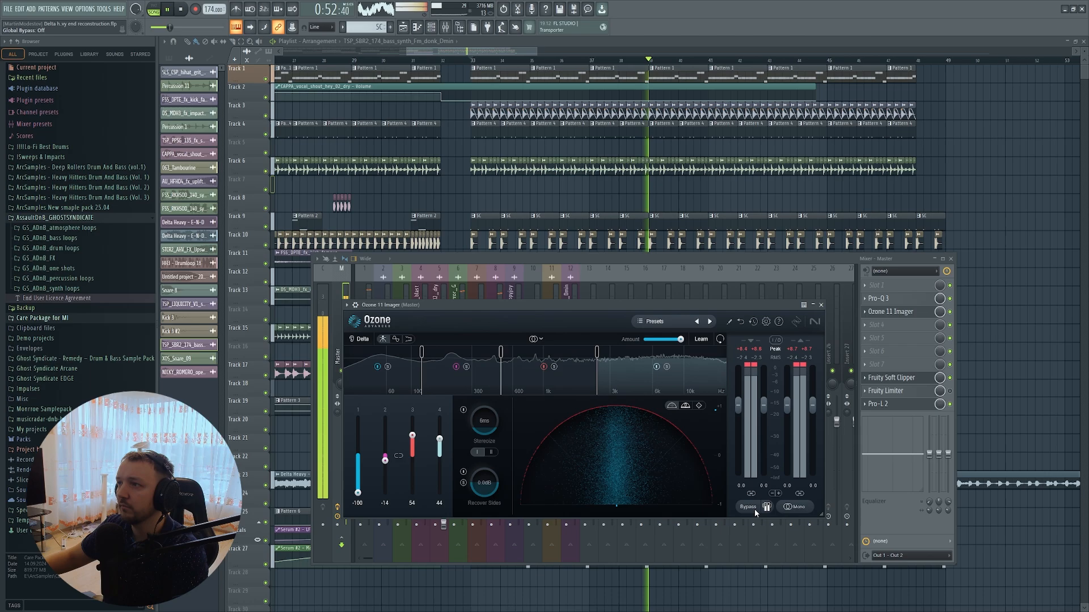
{"action": "key", "text": "space"}
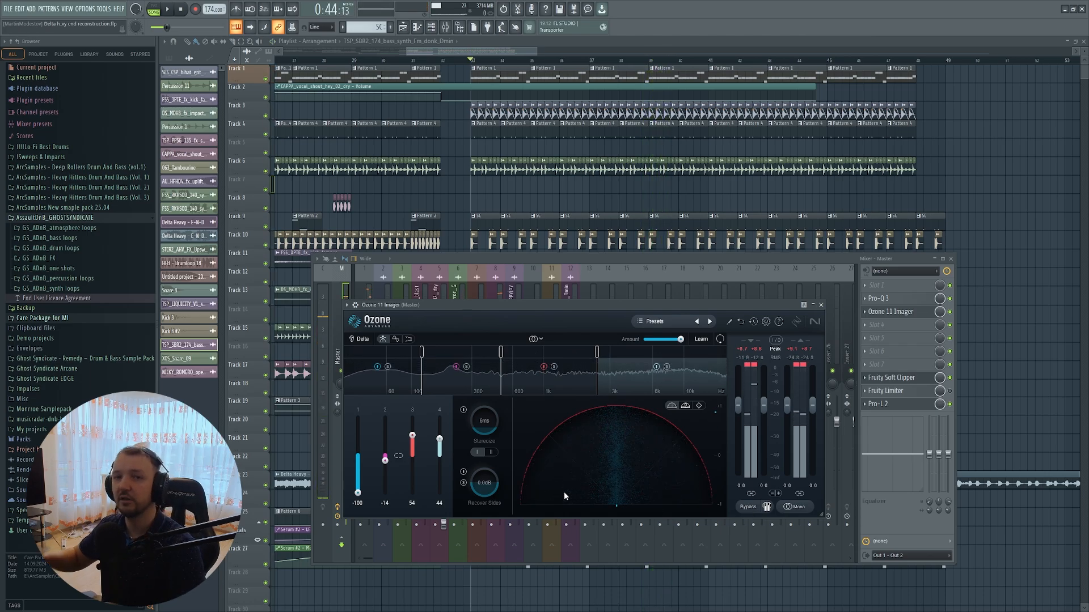
- Inspect the Master's Pro-L 2 while playing the drop, and return to the playlist to show the whole arrangement
{"action": "left_click", "coordinate": [909, 405]}
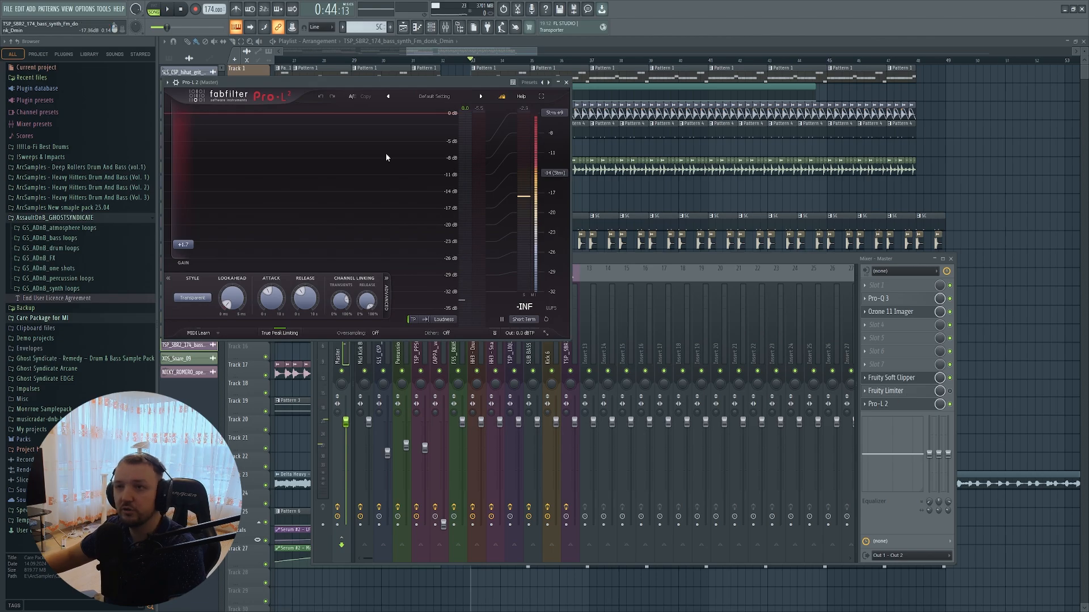
{"action": "left_click_drag", "start_coordinate": [397, 83], "coordinate": [561, 214]}
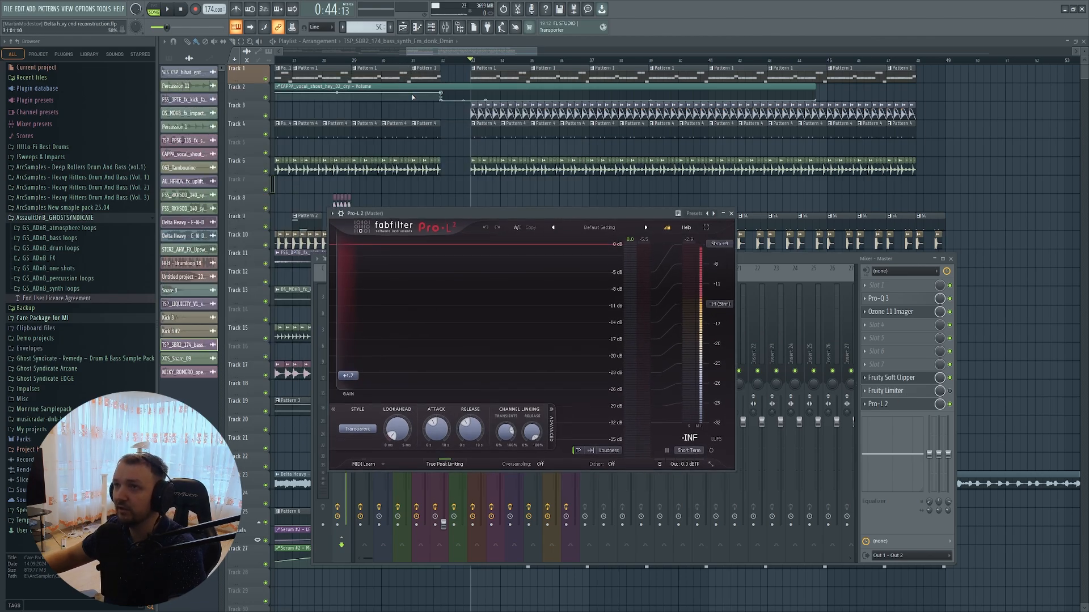
{"action": "key", "text": "space"}
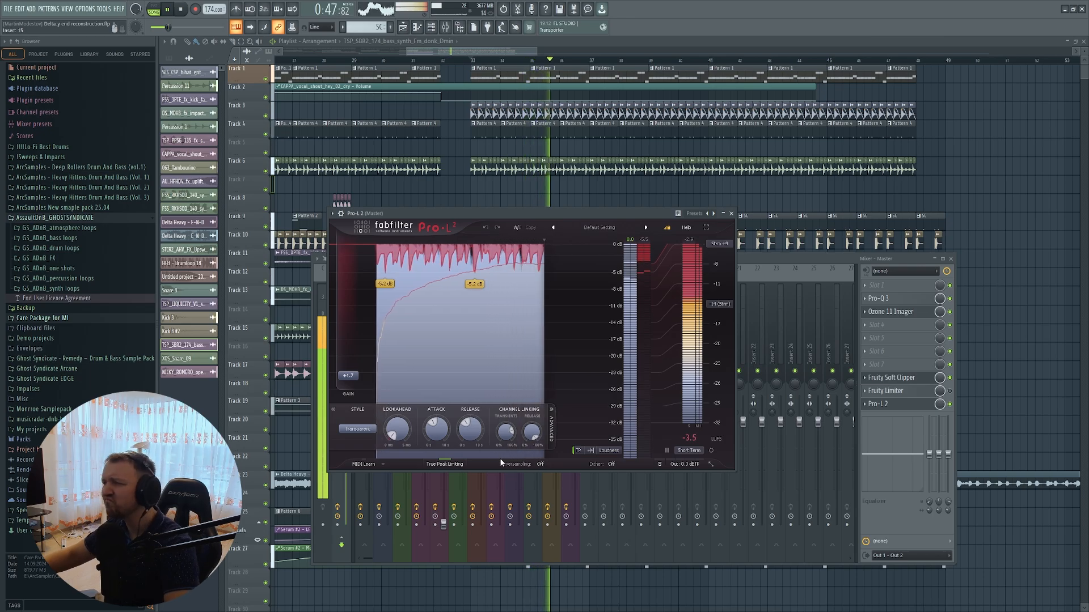
{"action": "key", "text": "space"}
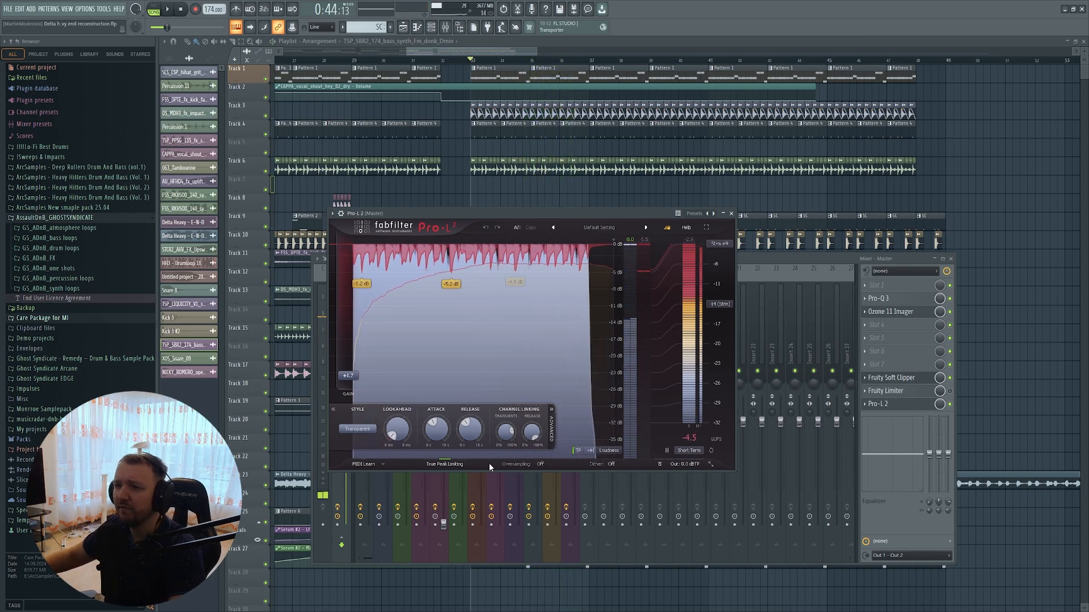
{"action": "key", "text": "F12"}
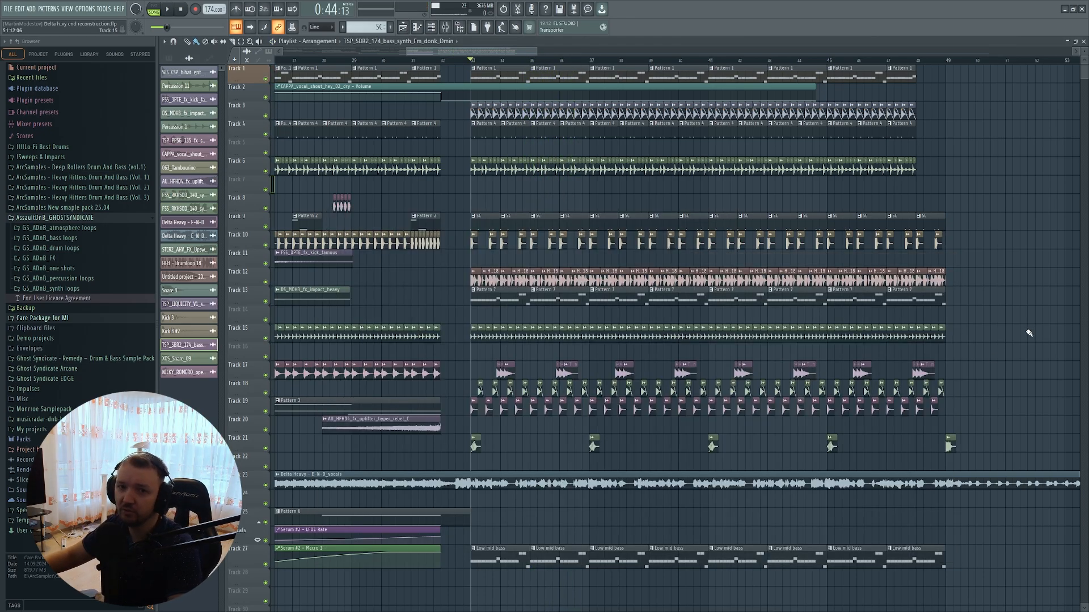
{"action": "scroll", "coordinate": [1015, 333], "scroll_direction": "down", "scroll_amount": 5}
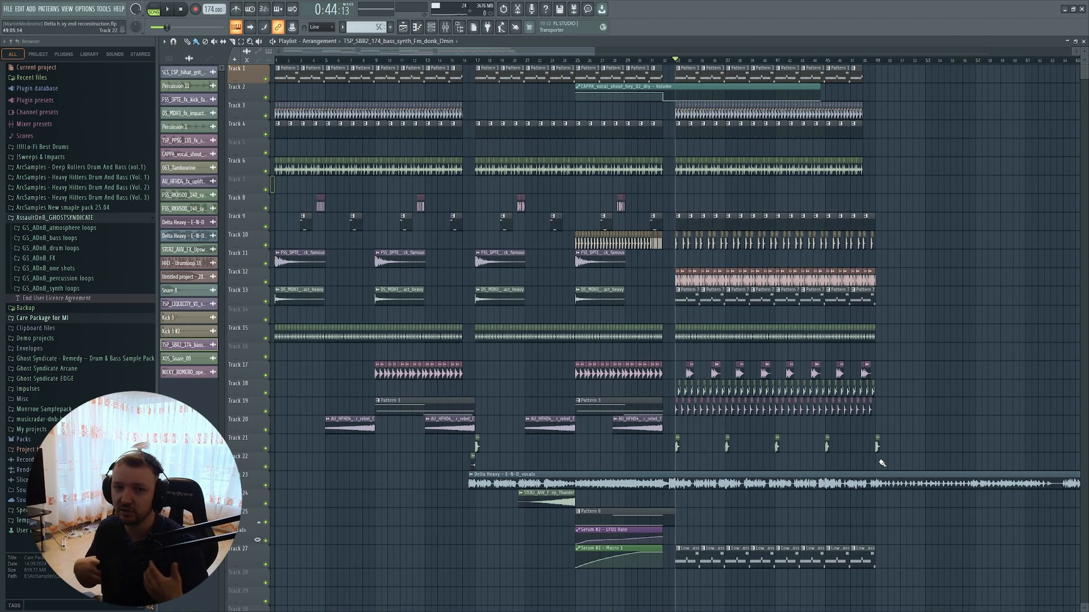